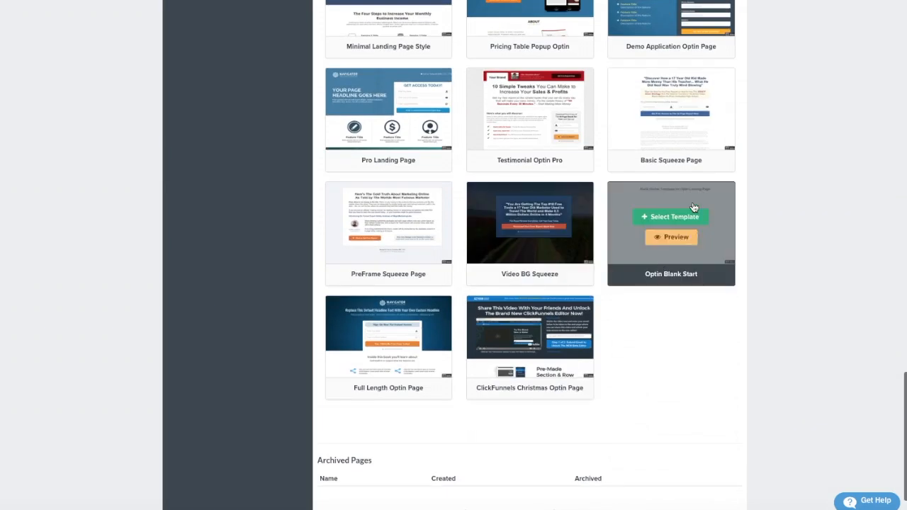
Select the Optin Blank Start template for the Optin step's page.
click(688, 216)
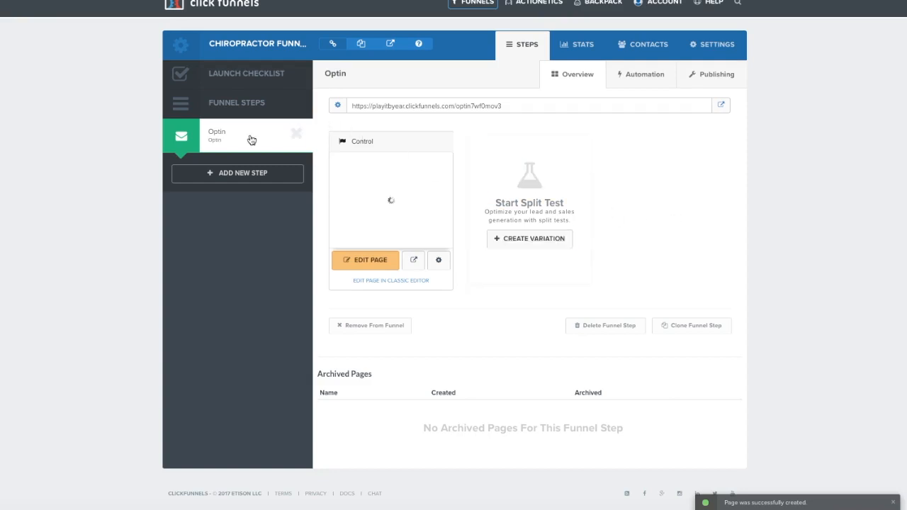
Create a 'Thank You Page' funnel step using the Optin Blank Start template.
click(246, 180)
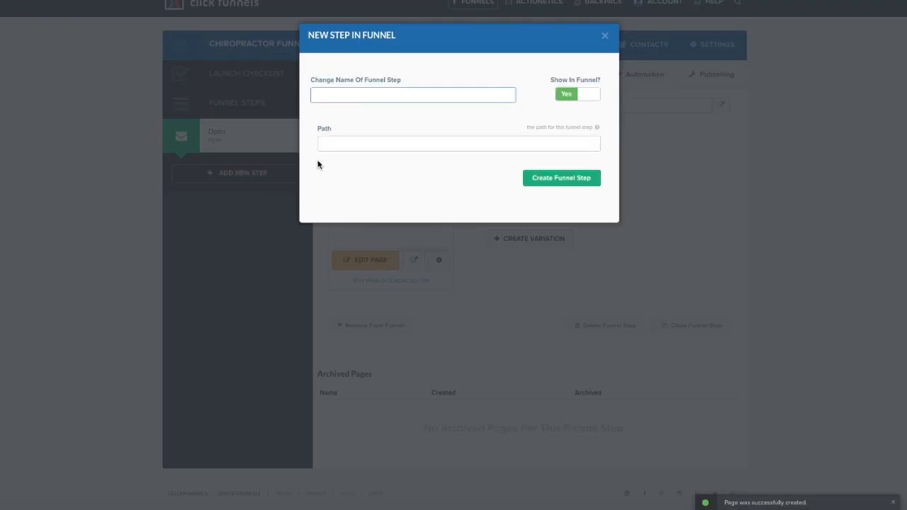
text(Thank You)
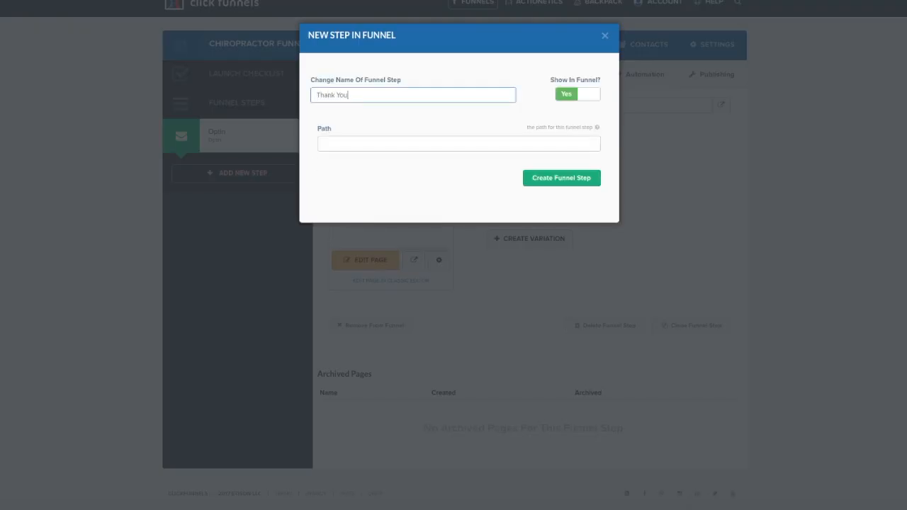
text( Page)
click(576, 182)
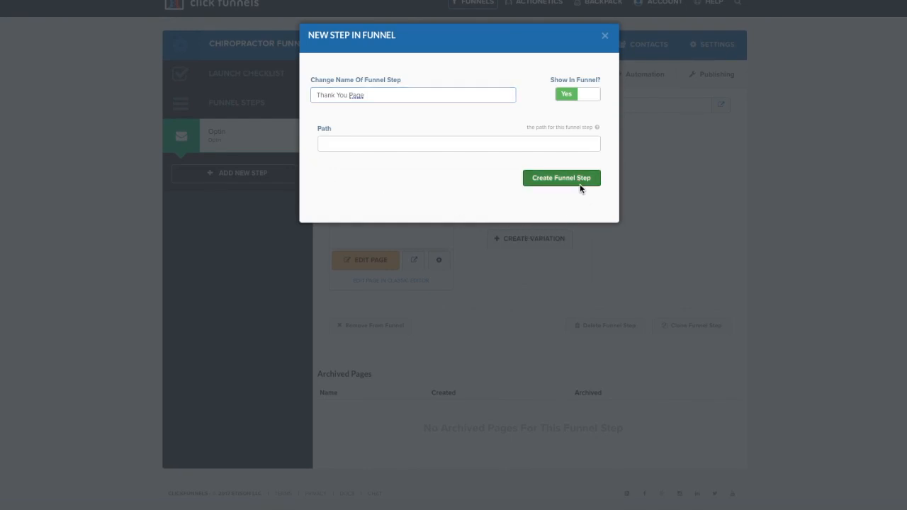
scroll(642, 227, down, 7)
scroll(641, 227, down, 10)
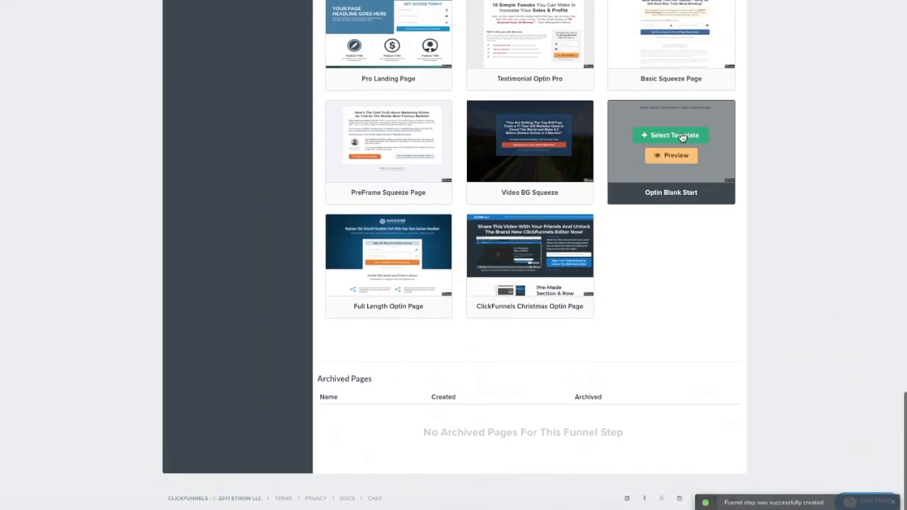
click(681, 137)
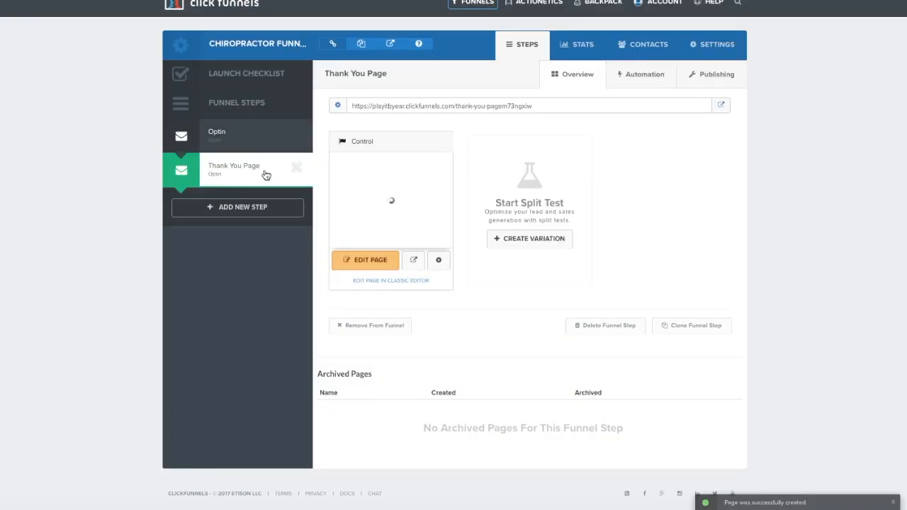
Open the Optin page in the editor and delete its starter headline row.
click(227, 139)
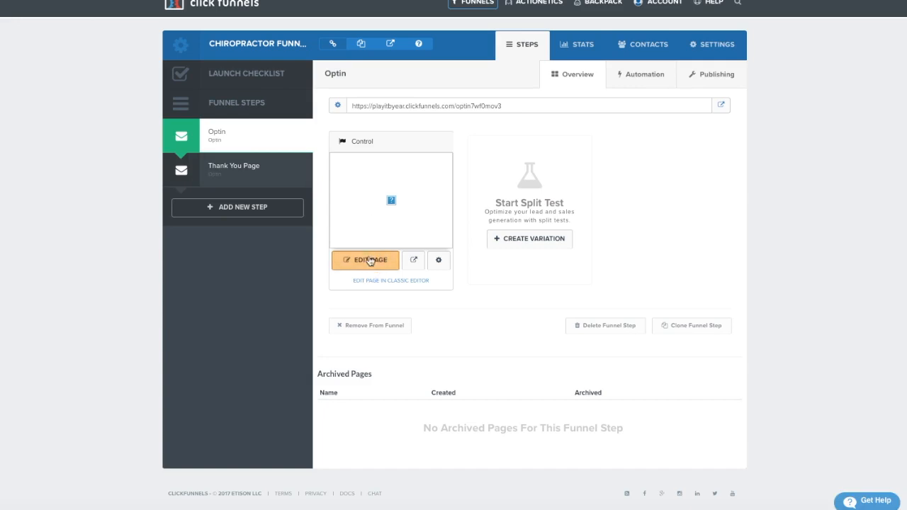
click(369, 260)
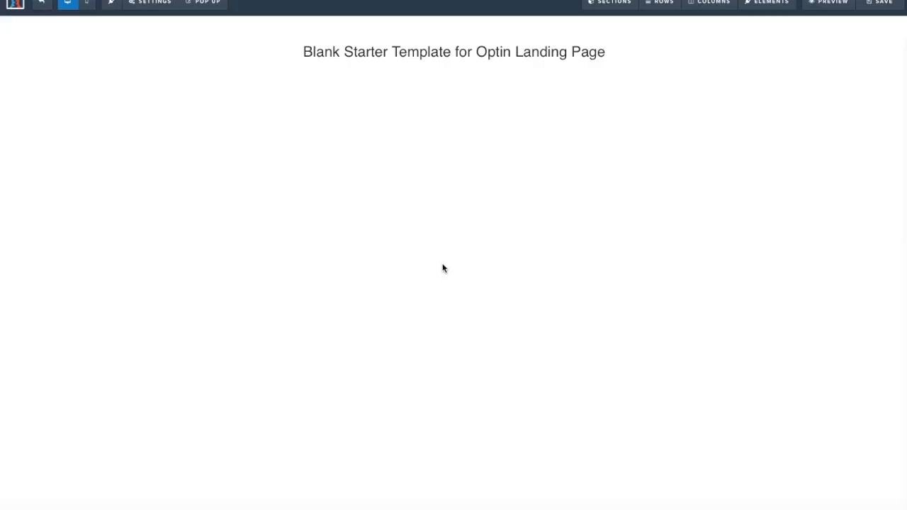
mouse_move(657, 70)
click(700, 55)
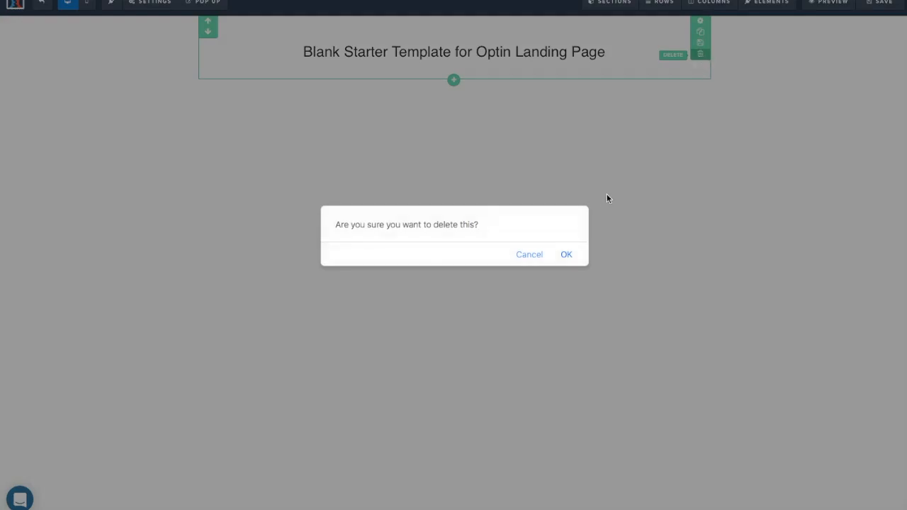
click(567, 255)
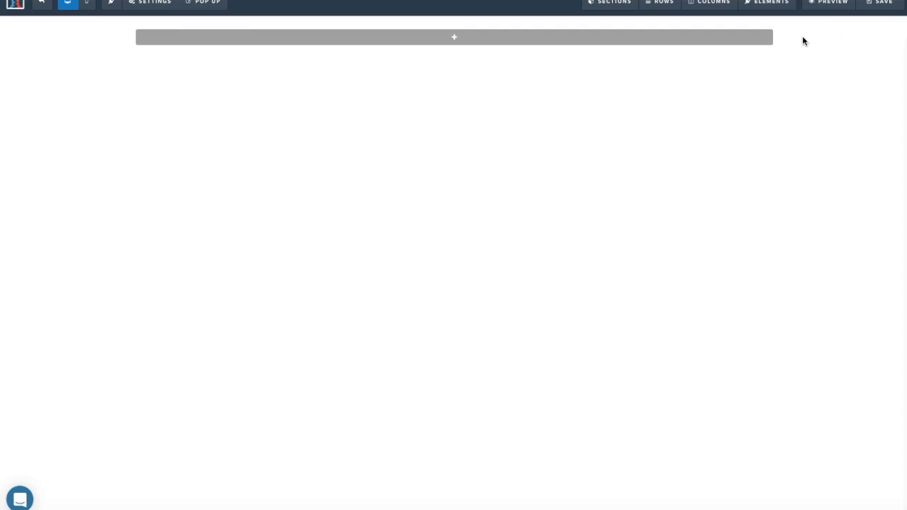
Add a full-width section and set its background color to red.
click(456, 40)
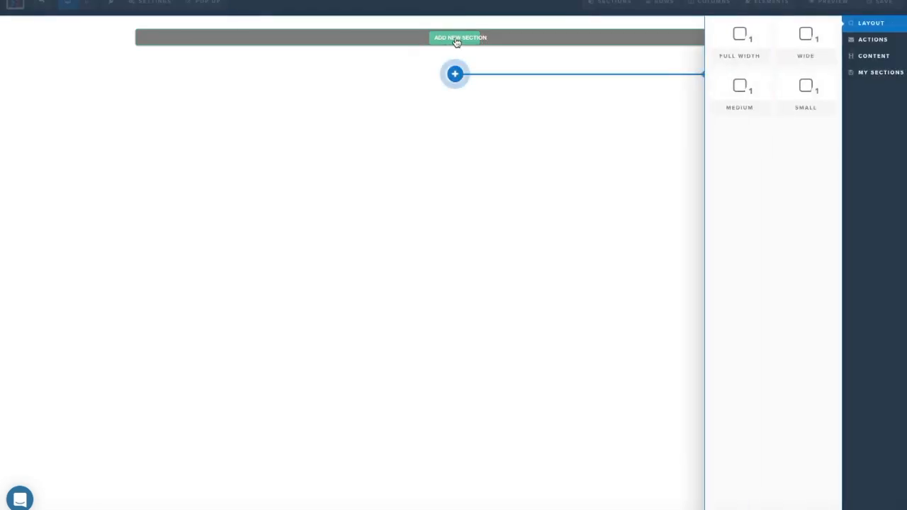
click(740, 39)
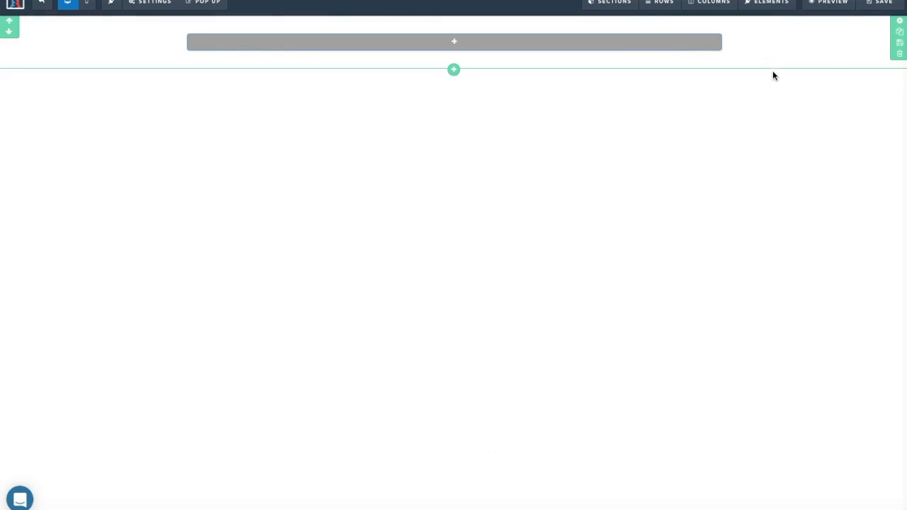
click(896, 28)
click(827, 225)
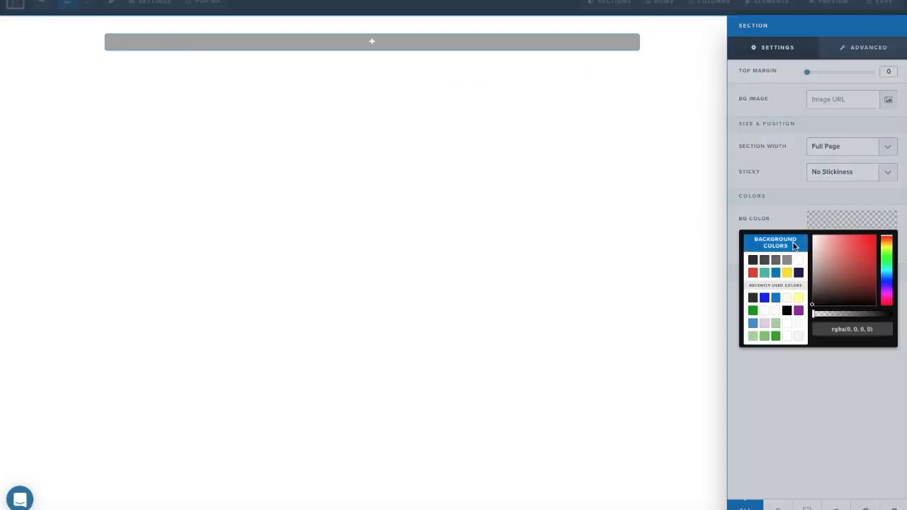
click(751, 273)
click(653, 205)
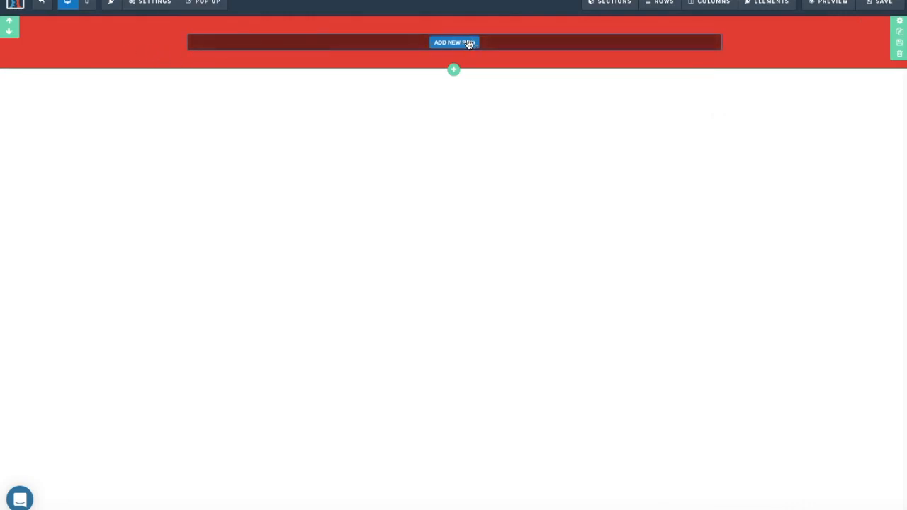
Add a one-column row to the red section with a headline element.
click(468, 43)
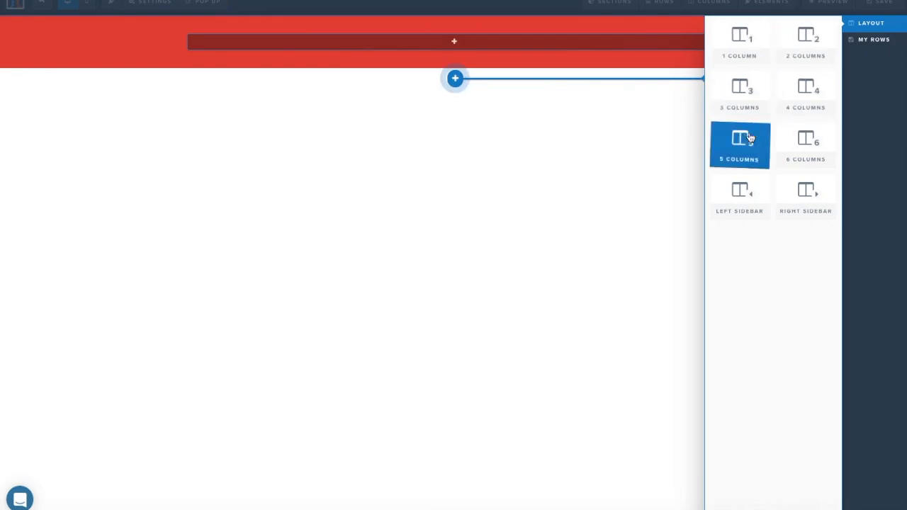
click(749, 47)
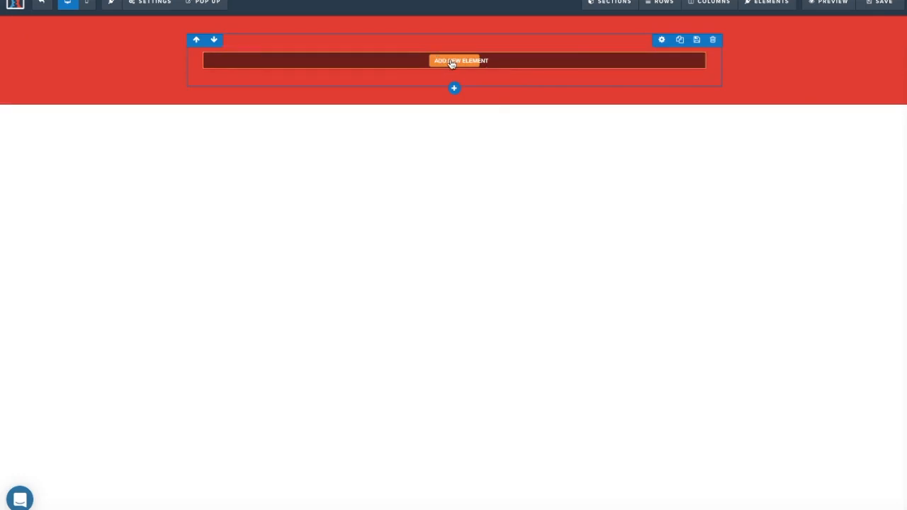
click(452, 63)
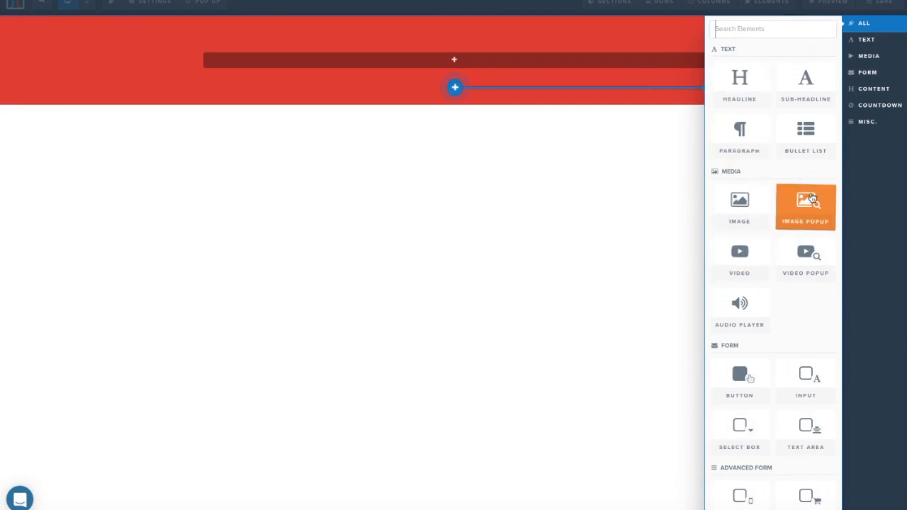
click(746, 92)
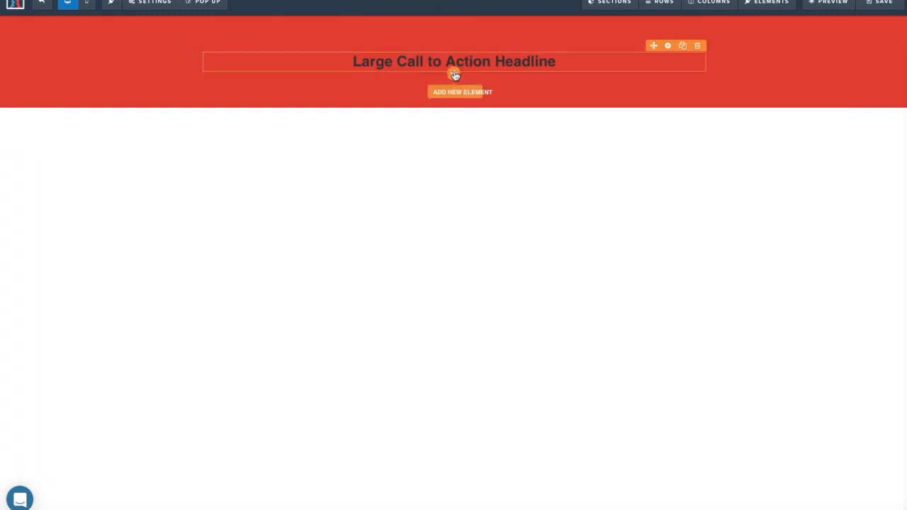
Add a sub-headline, a paragraph and a bullet list below the headline.
click(454, 75)
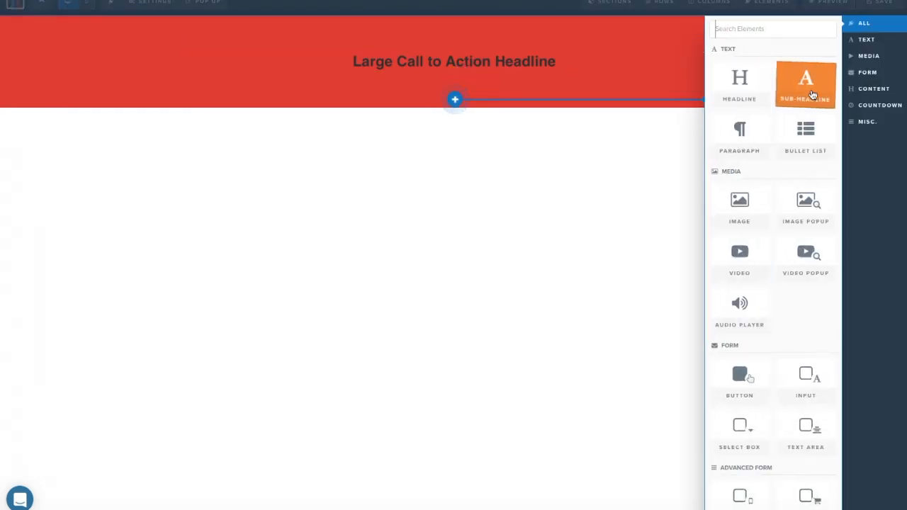
click(813, 94)
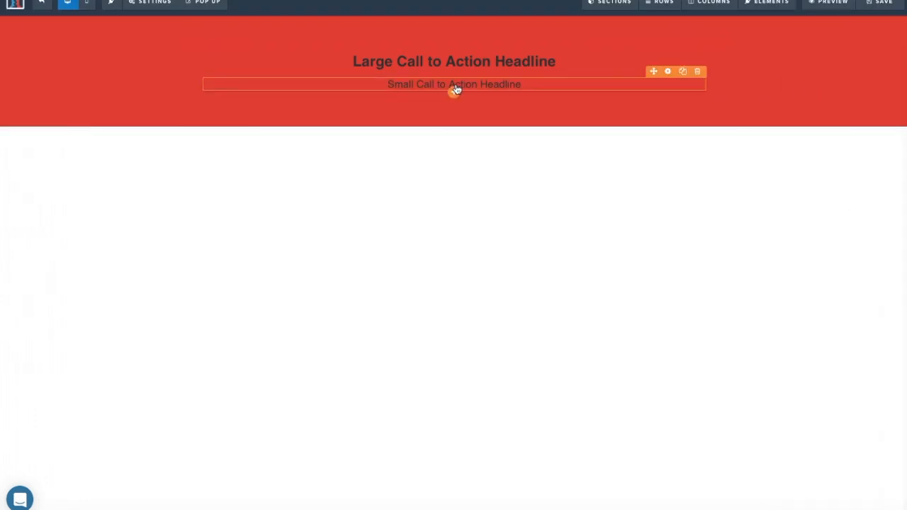
click(455, 110)
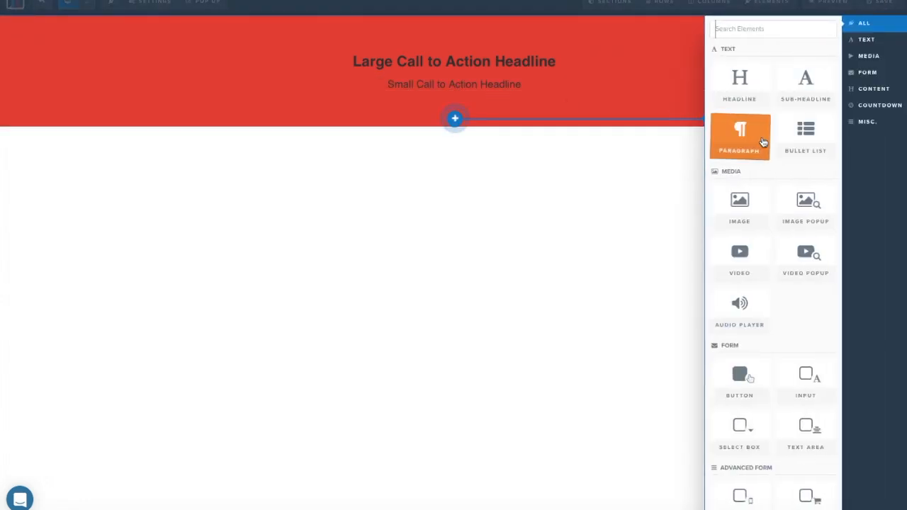
click(740, 136)
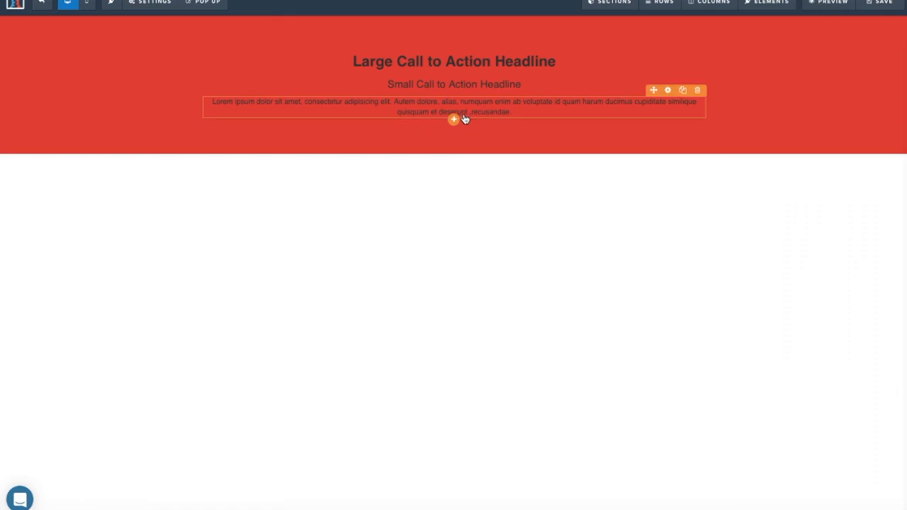
click(457, 138)
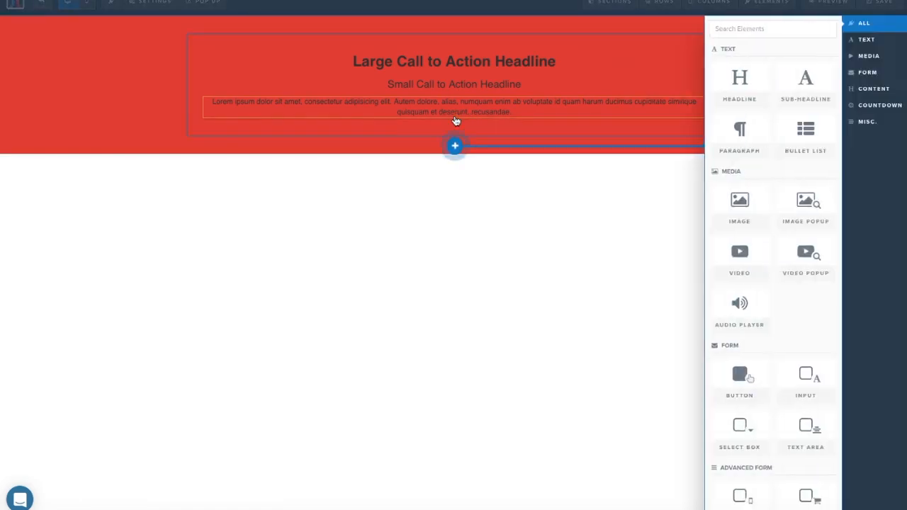
click(814, 146)
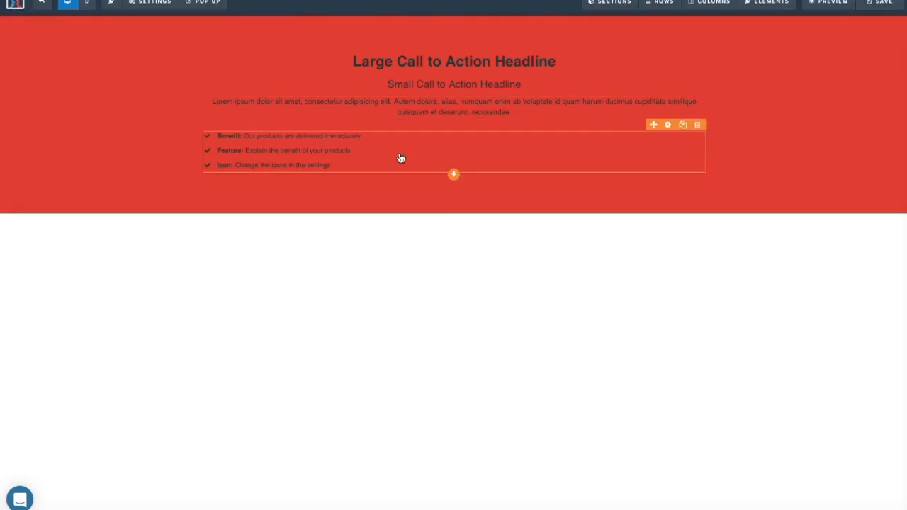
click(454, 174)
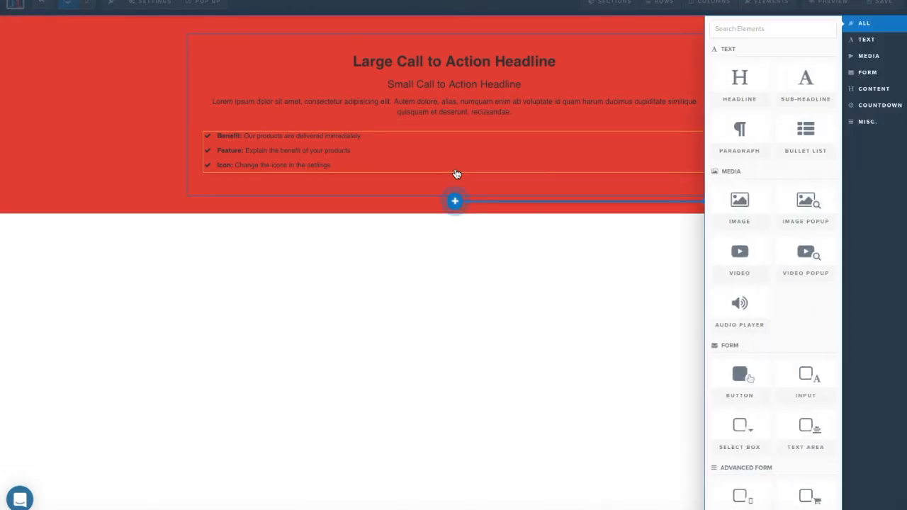
Add a demo image and an image popup below the bullet list.
click(740, 202)
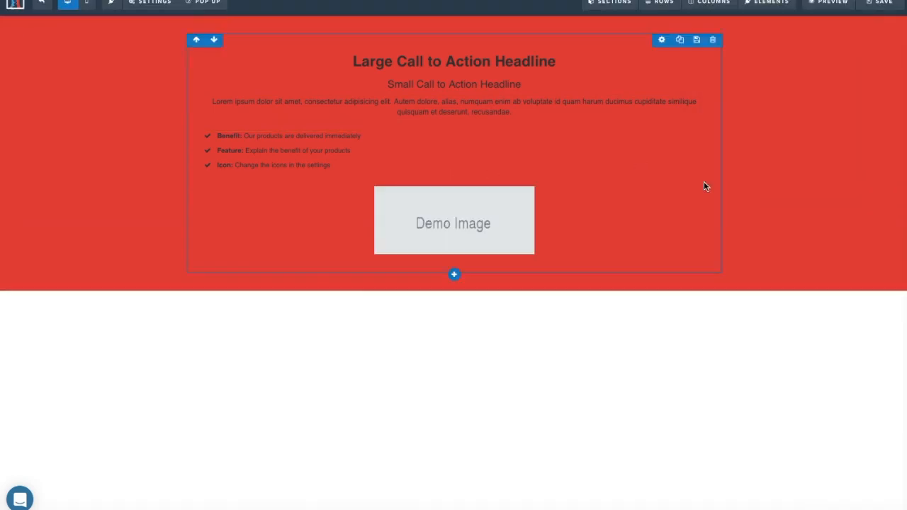
click(455, 258)
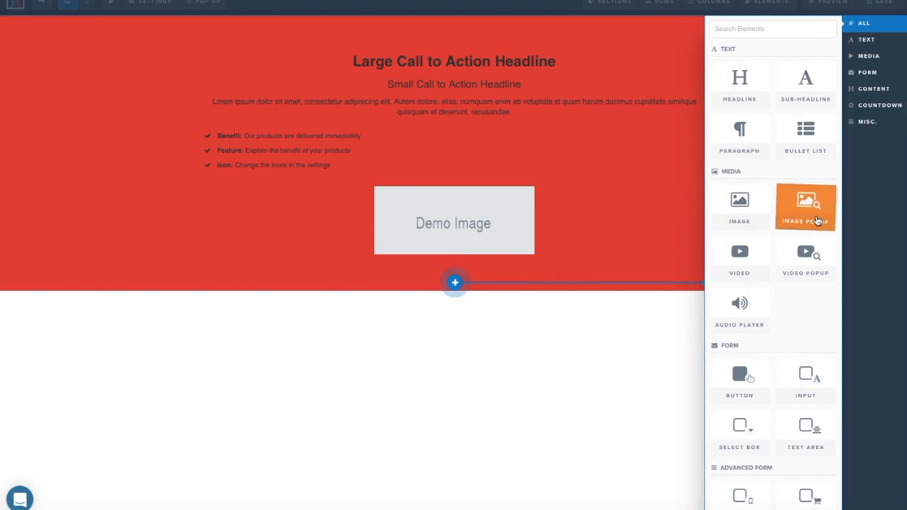
click(816, 217)
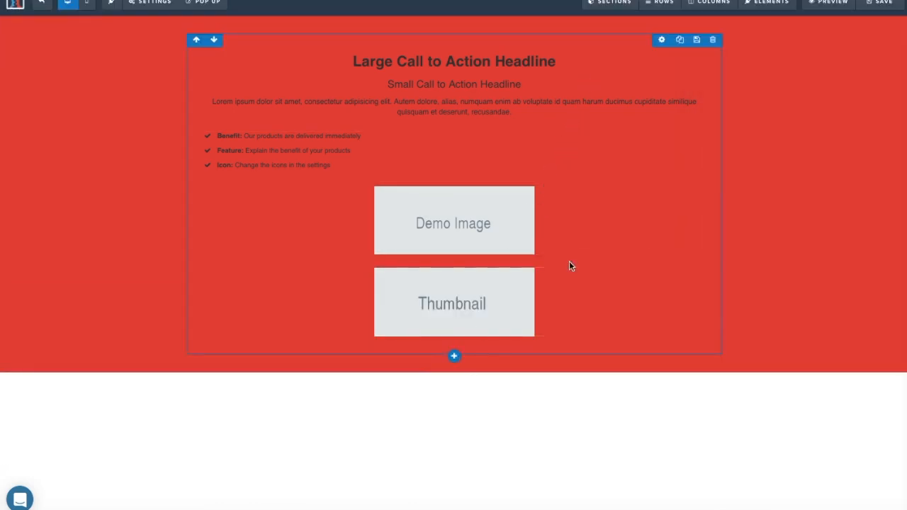
Delete the Thumbnail image popup and the Demo Image elements.
click(697, 262)
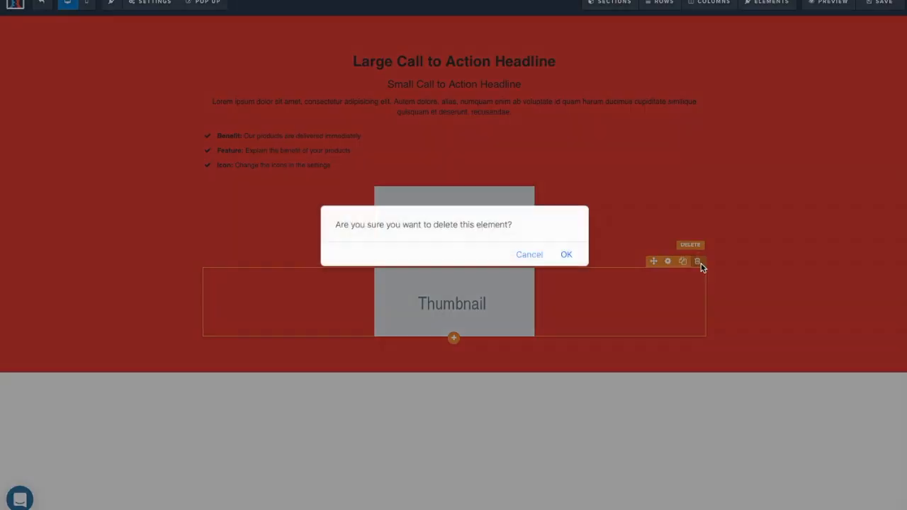
click(568, 257)
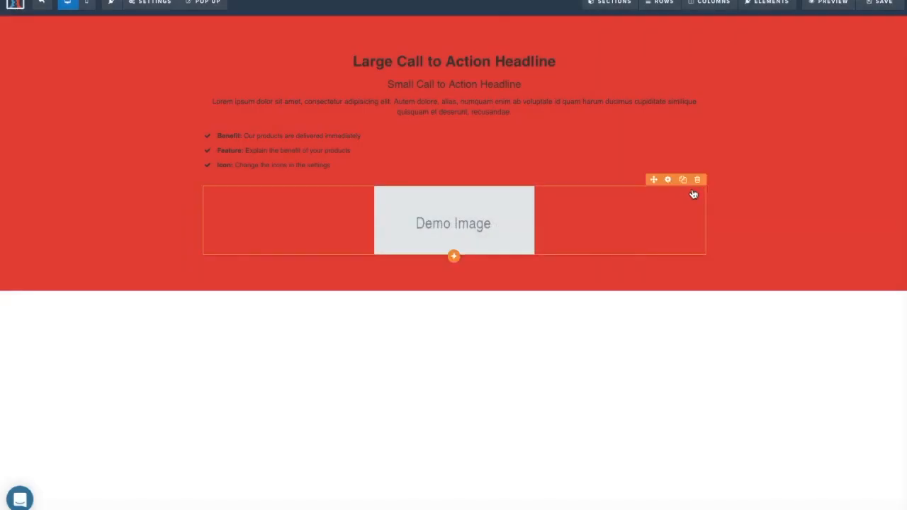
click(698, 181)
click(563, 257)
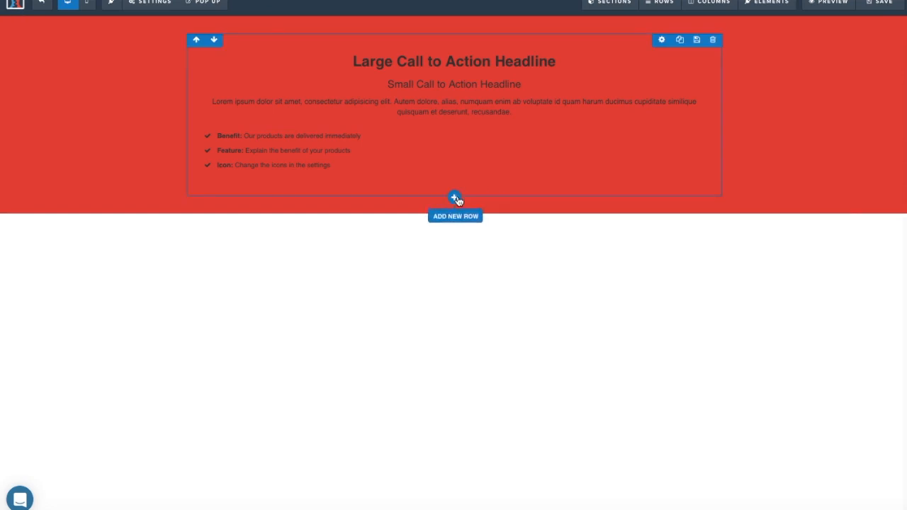
Add a three-column row with an image in each column.
click(456, 199)
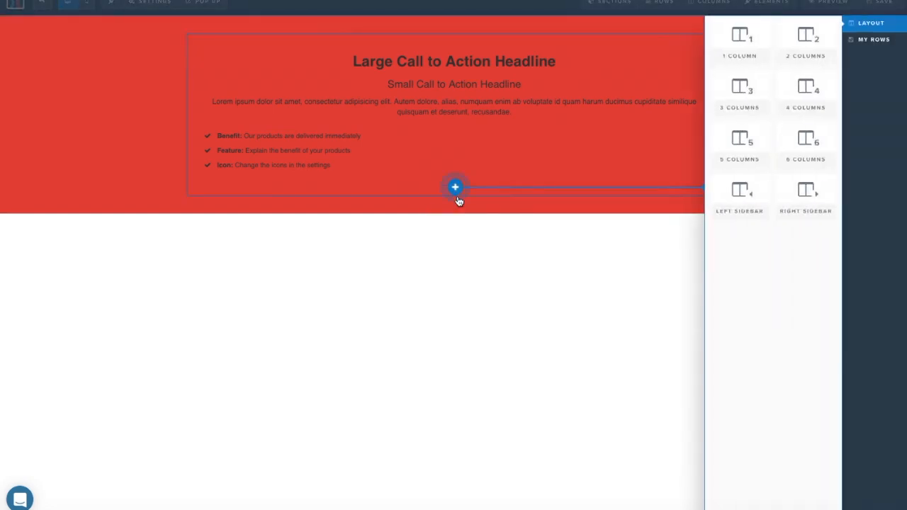
click(768, 81)
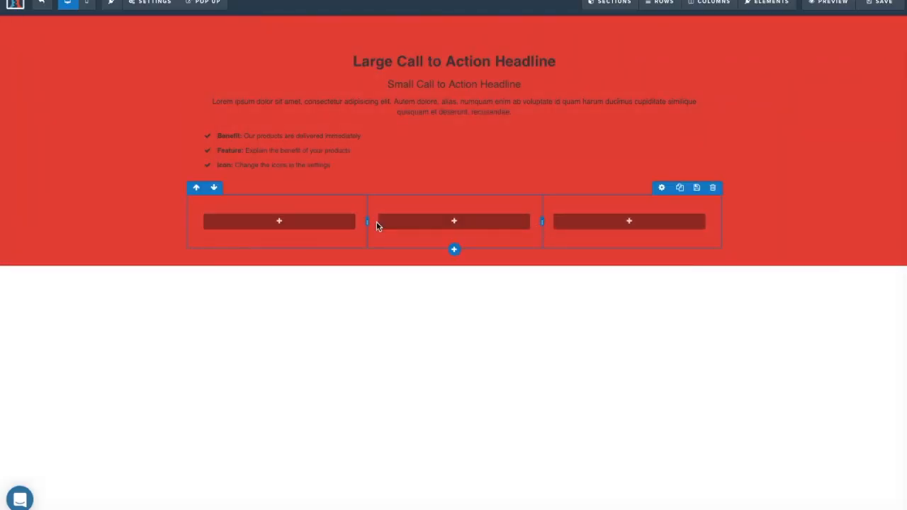
click(645, 223)
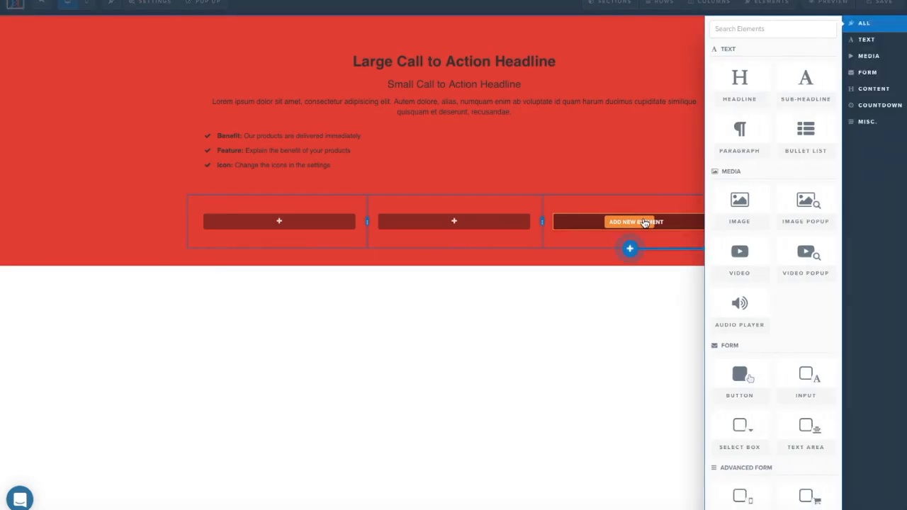
click(736, 206)
click(484, 231)
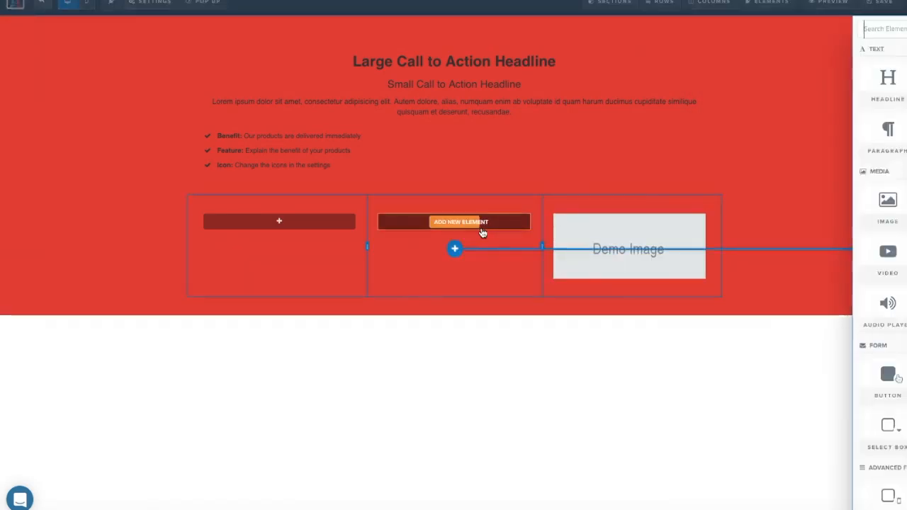
click(730, 212)
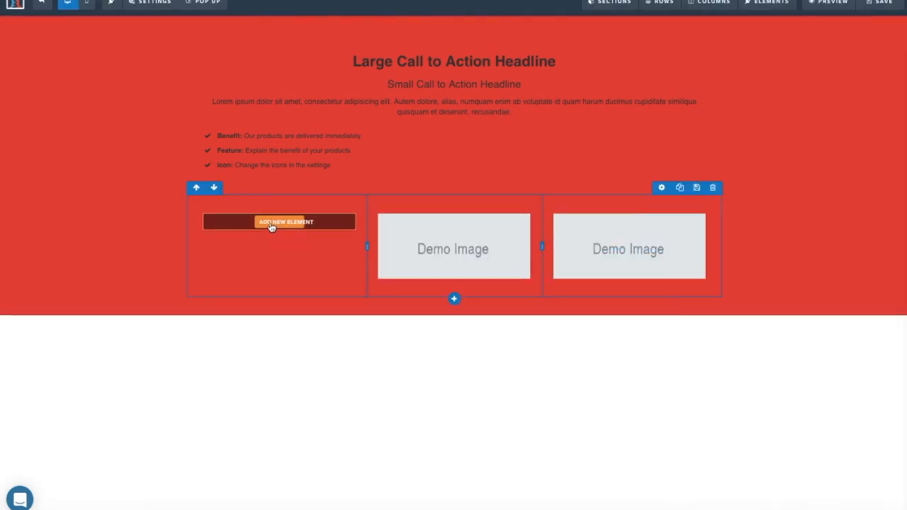
click(284, 222)
click(756, 206)
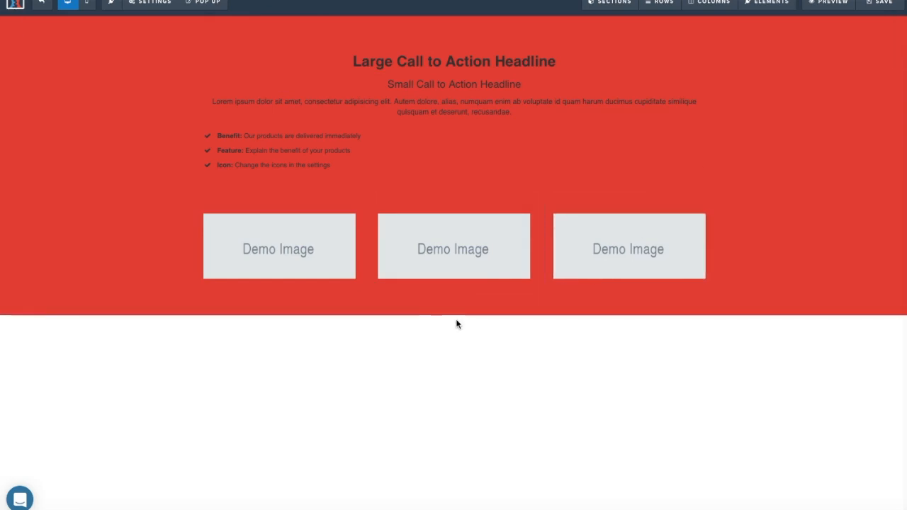
Delete the three-image row and begin removing the bullet list.
click(713, 188)
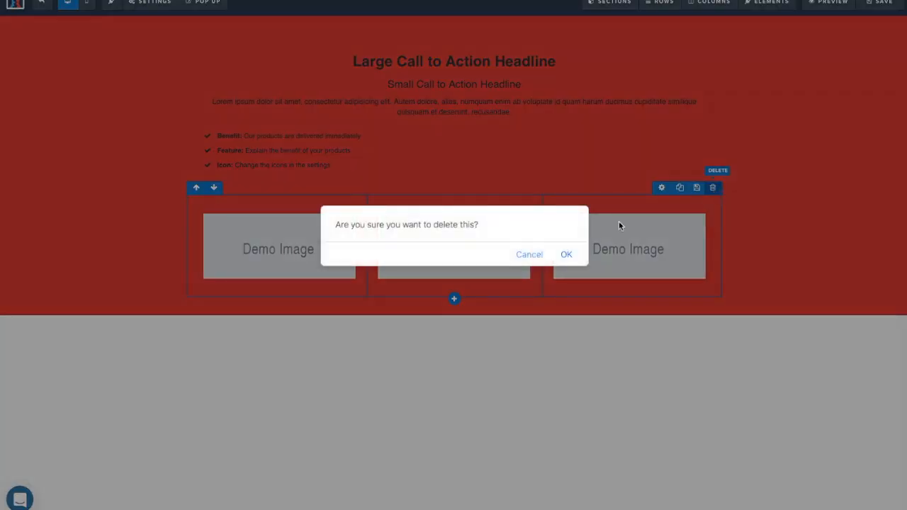
click(566, 256)
click(699, 124)
Confirm the bullet list deletion, then add a wide section with a dark background.
click(566, 255)
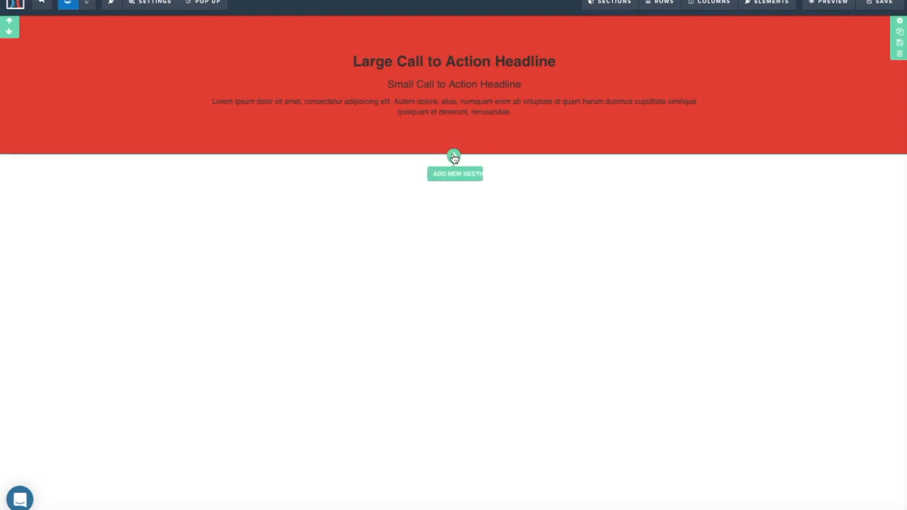
click(453, 157)
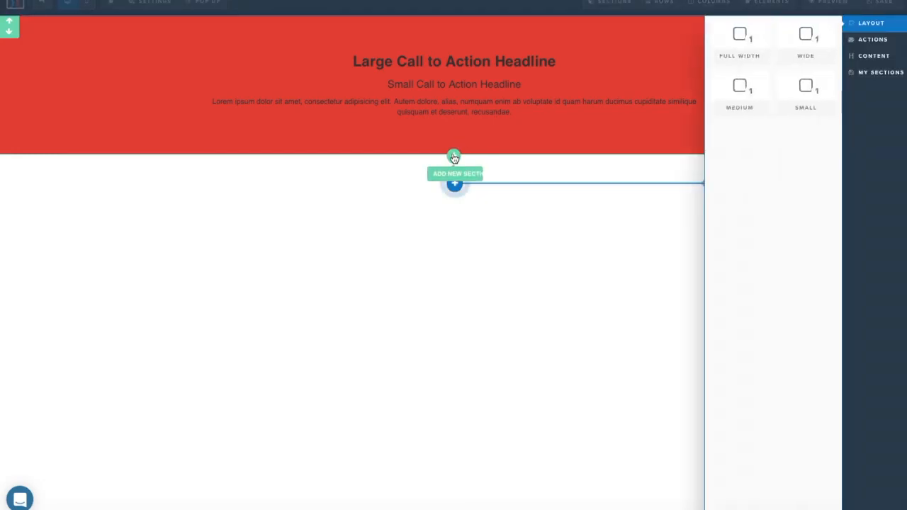
click(789, 46)
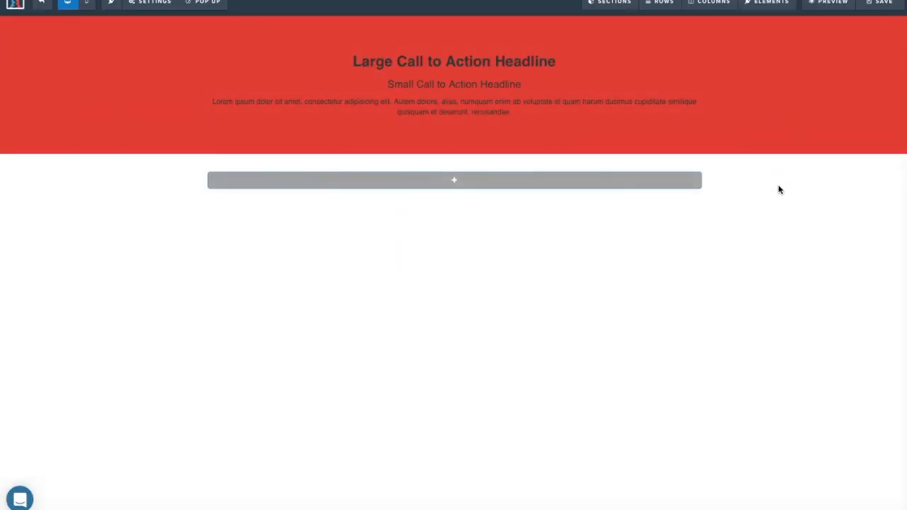
click(701, 162)
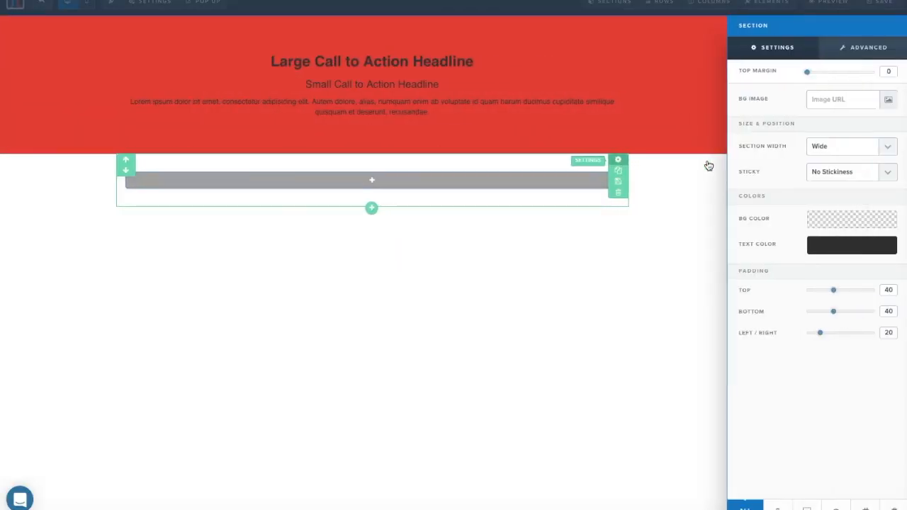
click(848, 219)
click(754, 262)
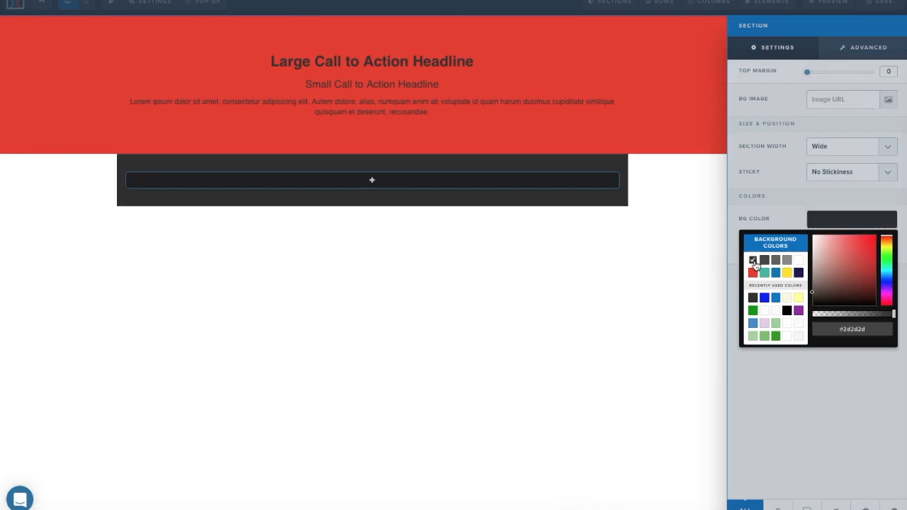
click(697, 256)
Add a medium-width section with a blue background below the dark one.
click(453, 211)
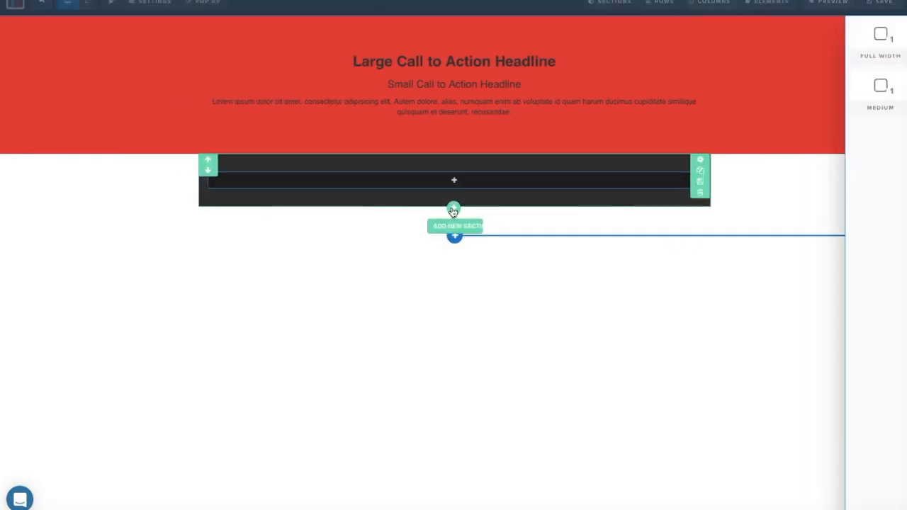
click(753, 92)
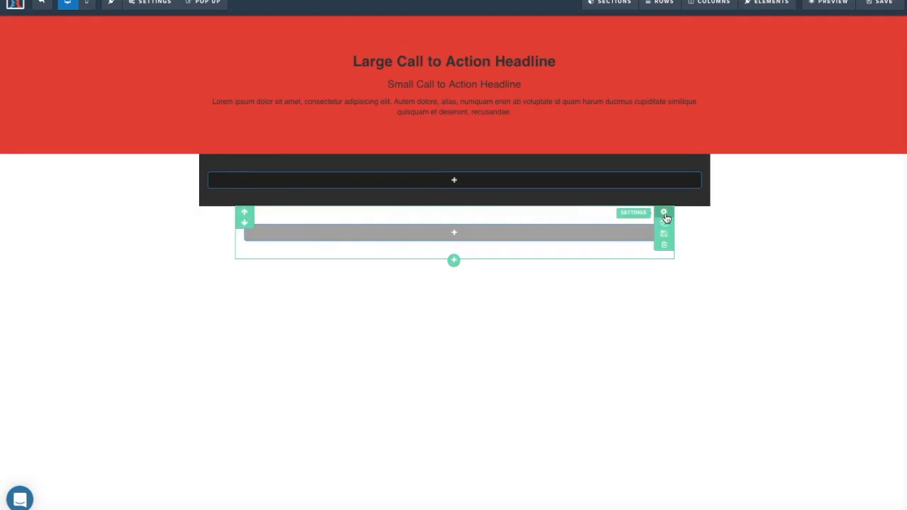
click(665, 214)
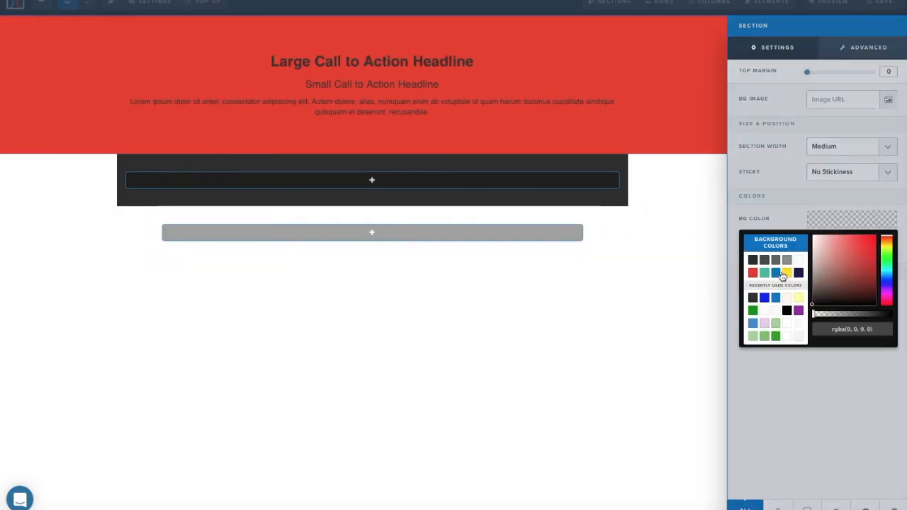
click(777, 272)
click(668, 248)
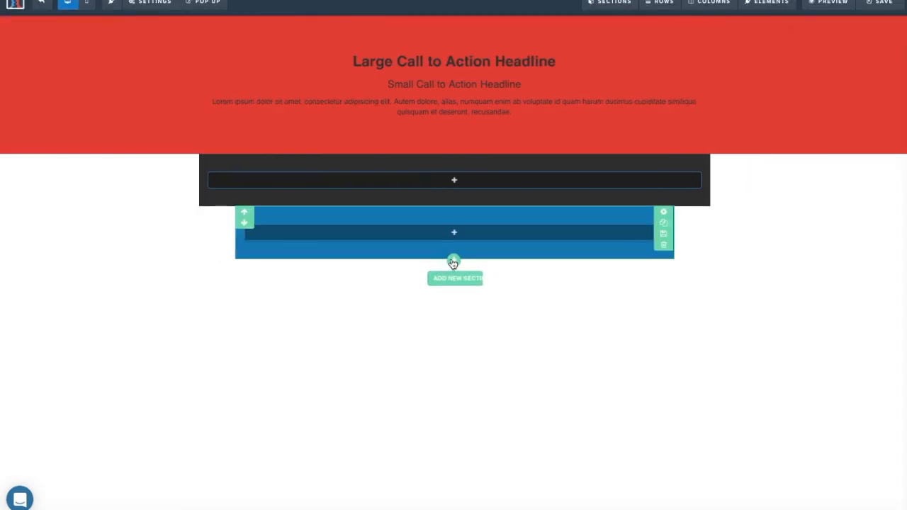
Add a small section with a yellow background below the blue one.
click(453, 264)
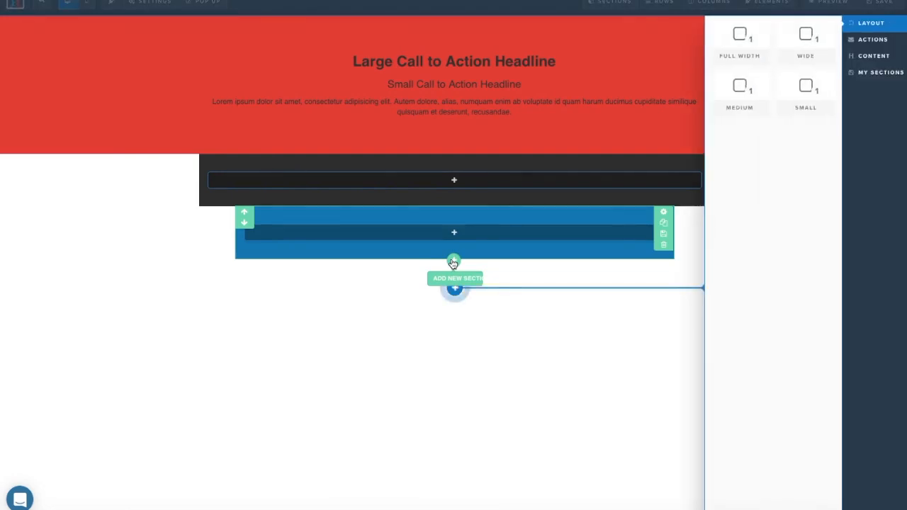
click(796, 106)
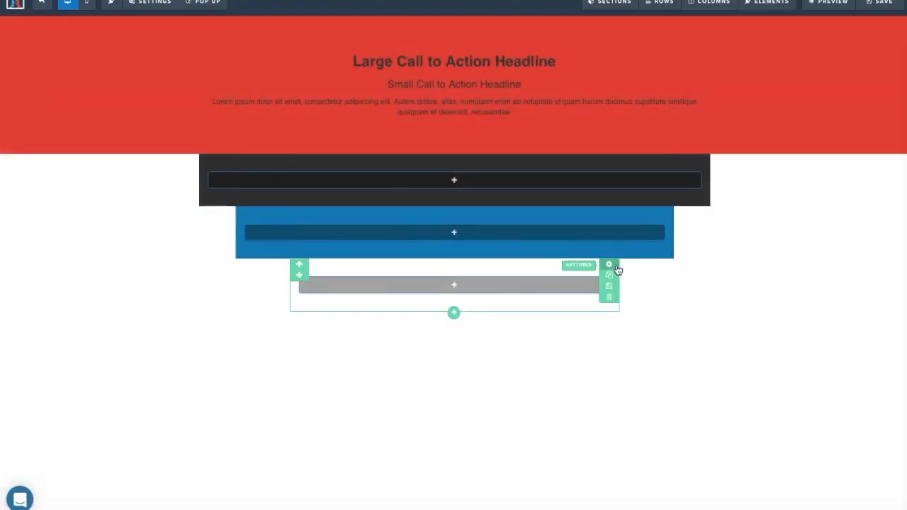
click(609, 264)
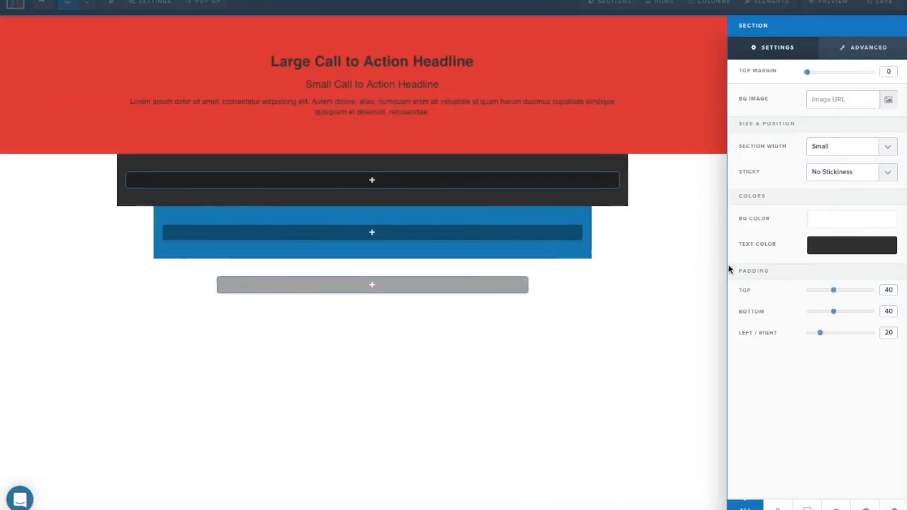
click(834, 228)
click(779, 285)
click(644, 284)
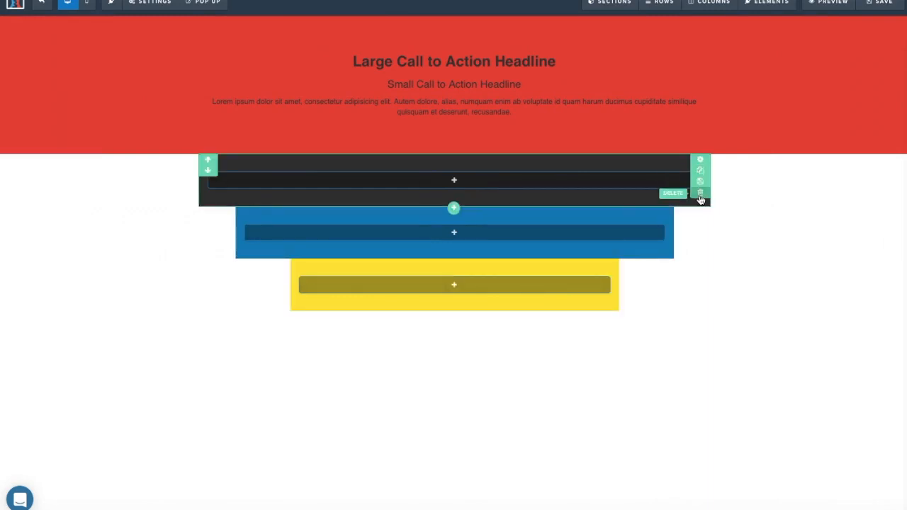
Delete the dark, yellow, blue and red sections, confirming each deletion.
click(700, 194)
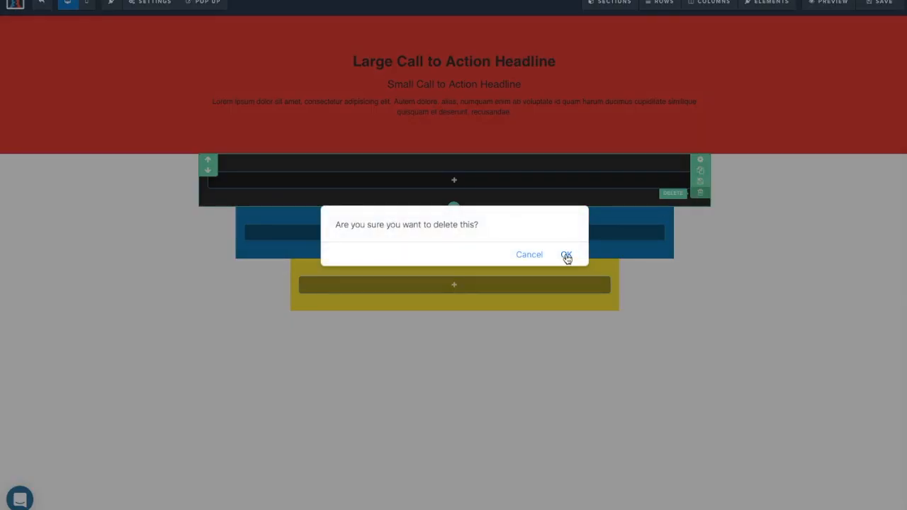
click(567, 256)
click(610, 247)
click(567, 255)
click(669, 194)
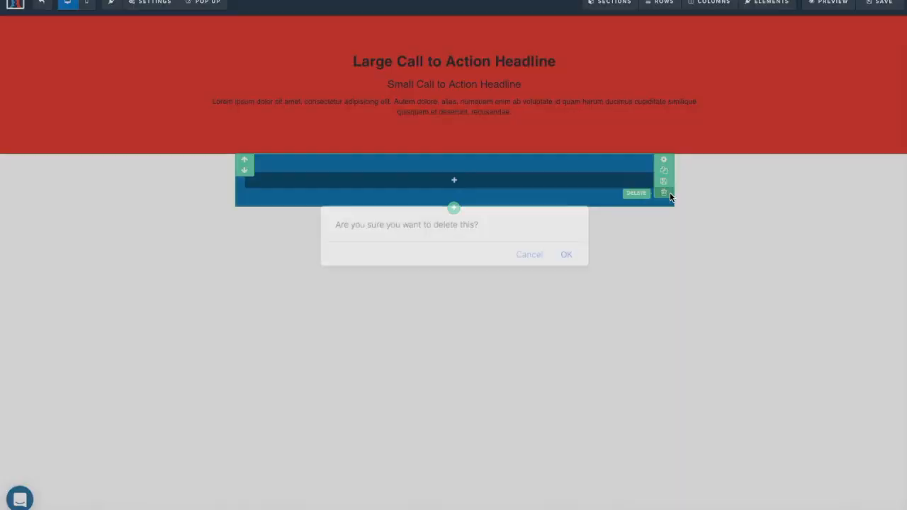
click(567, 255)
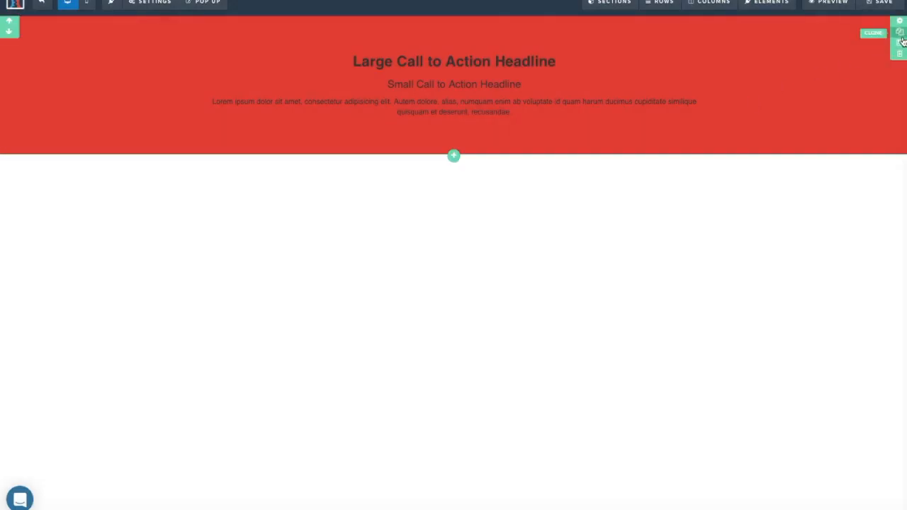
click(899, 54)
click(567, 255)
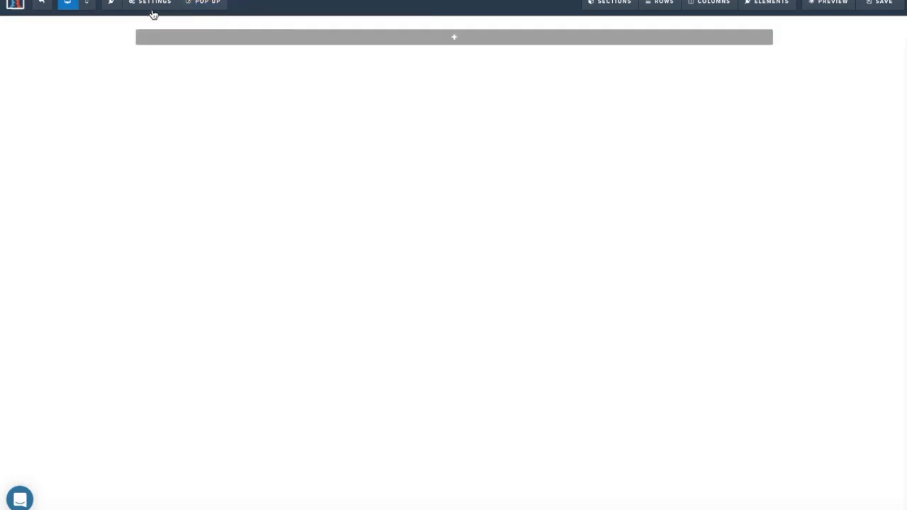
Set the SEO title to 'Chiropractor Funnel' and the description to 'Sweet Landing Page'.
mouse_move(153, 10)
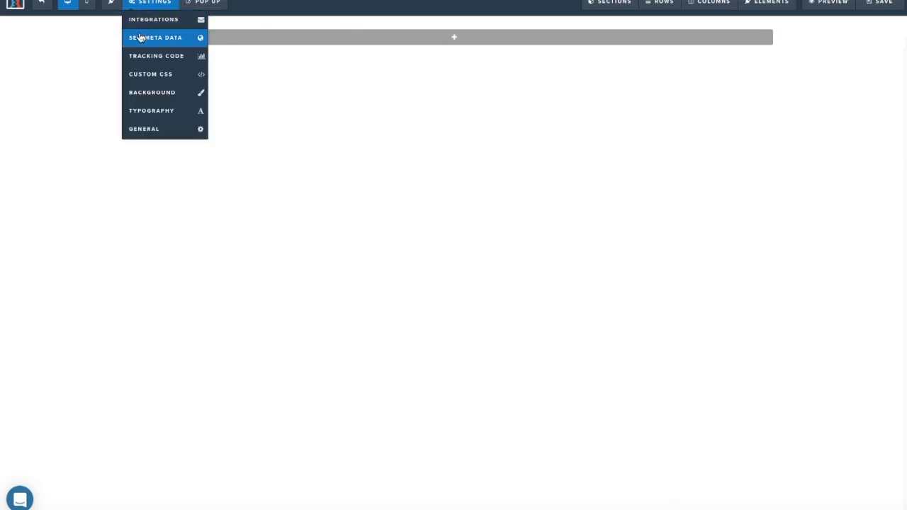
click(141, 37)
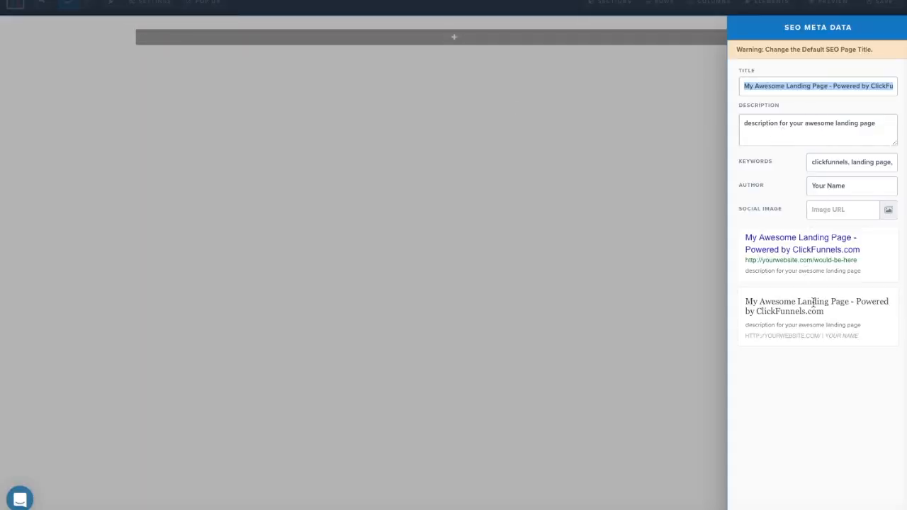
text(Chiro Prastic)
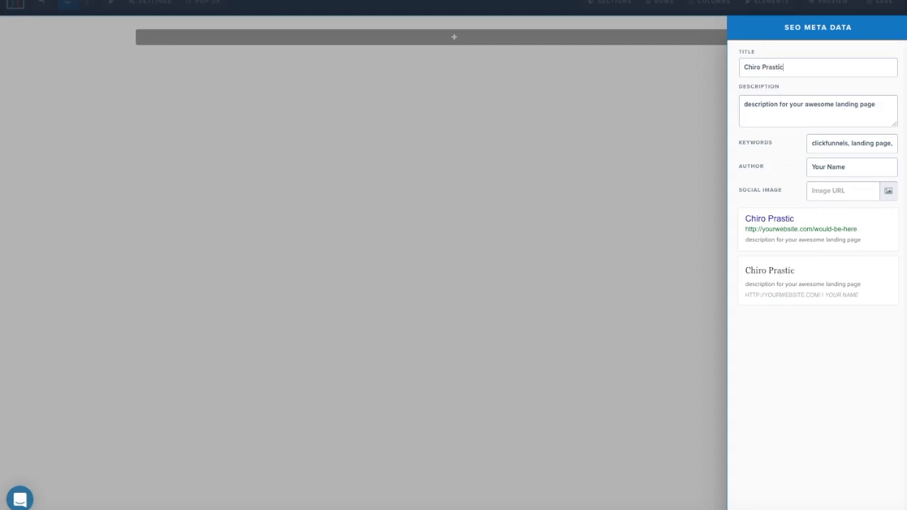
key(BackSpace)
key(BackSpace)
key(BackSpace)
key(BackSpace)
key(BackSpace)
key(BackSpace)
key(BackSpace)
key(BackSpace)
text(practor Funnel)
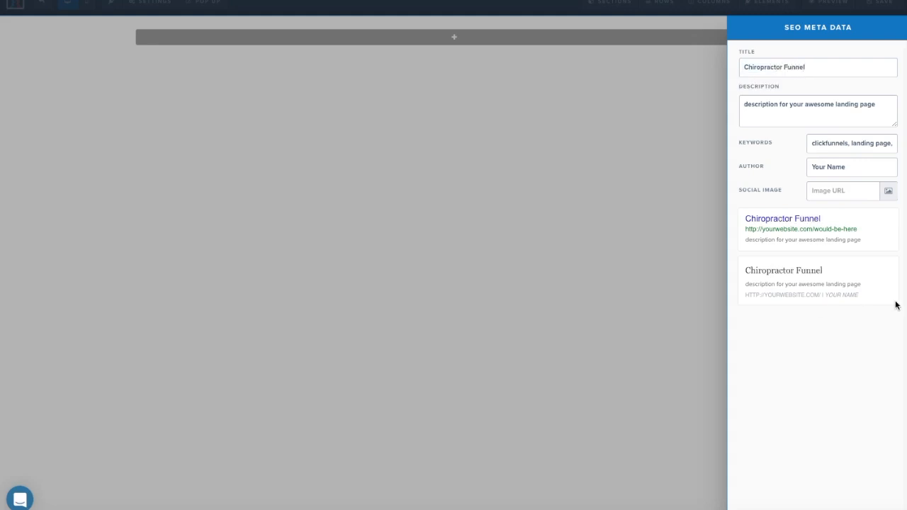
drag(877, 106, 739, 103)
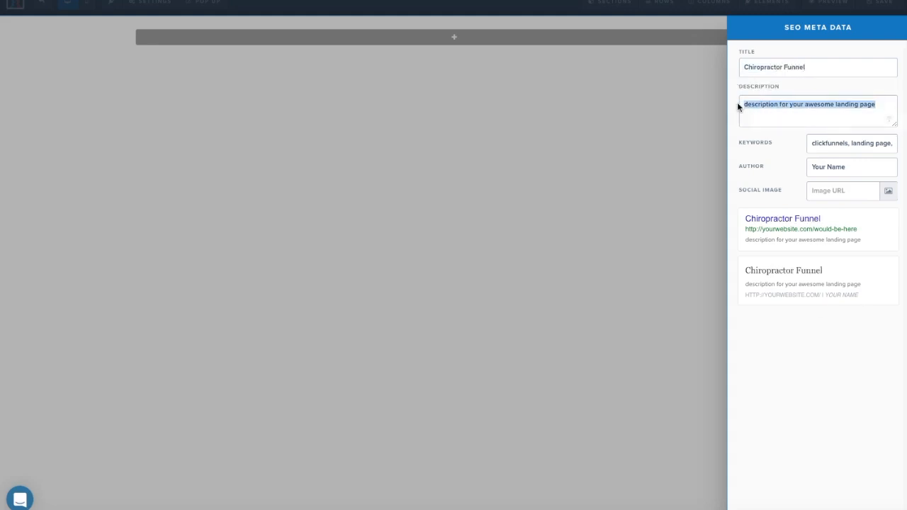
text(Sweet :an)
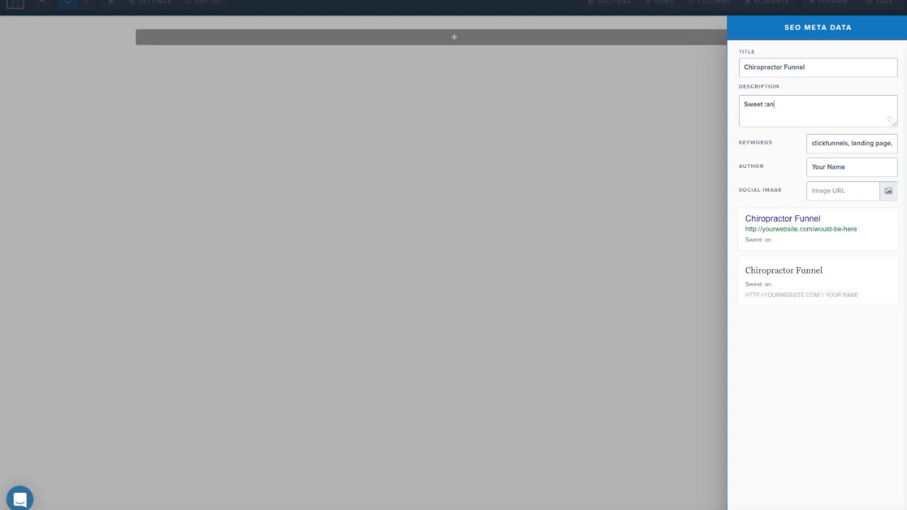
key(BackSpace)
key(BackSpace)
key(BackSpace)
text(Landing Page)
Set keywords to 'Neck Pain, Back Pain', enter the author's name, and open the social image picker.
click(855, 144)
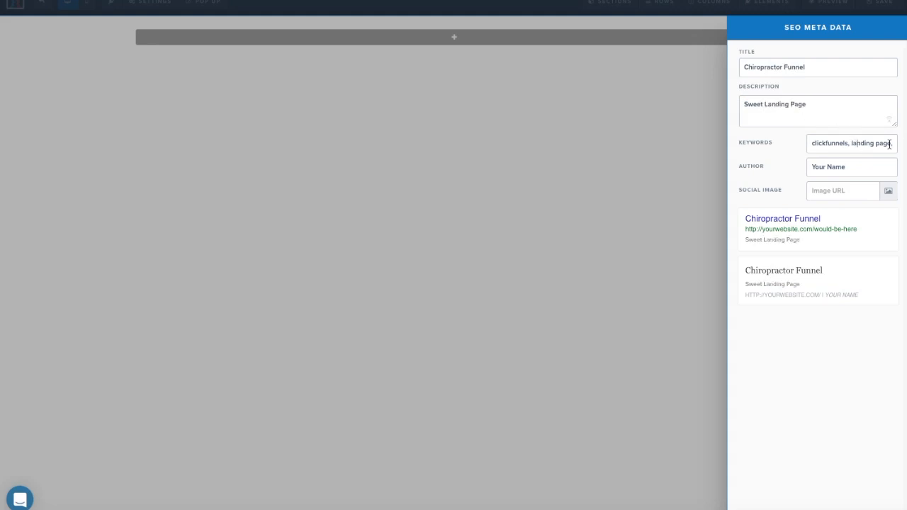
drag(894, 144, 796, 141)
text(c)
key(BackSpace)
text(Neck Pain, Back Pain)
drag(875, 145, 795, 140)
text(Neck Pain, Back Pain)
key(Tab)
text(R)
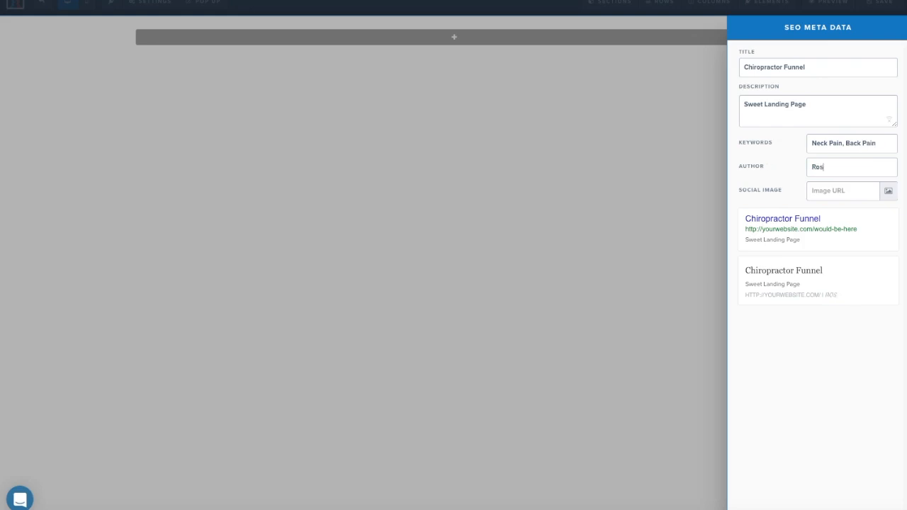
click(888, 193)
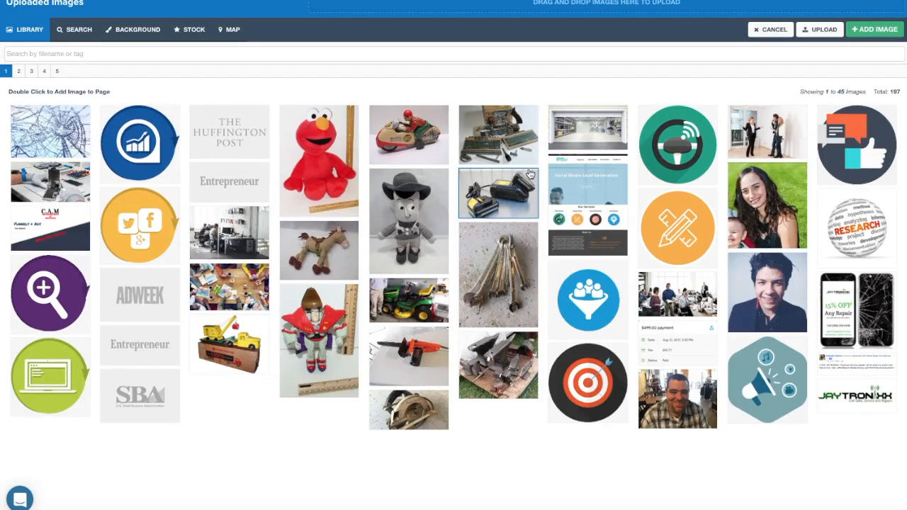
Set the chiropractic massage photo from page 2 of uploaded images as the social sharing image.
click(45, 71)
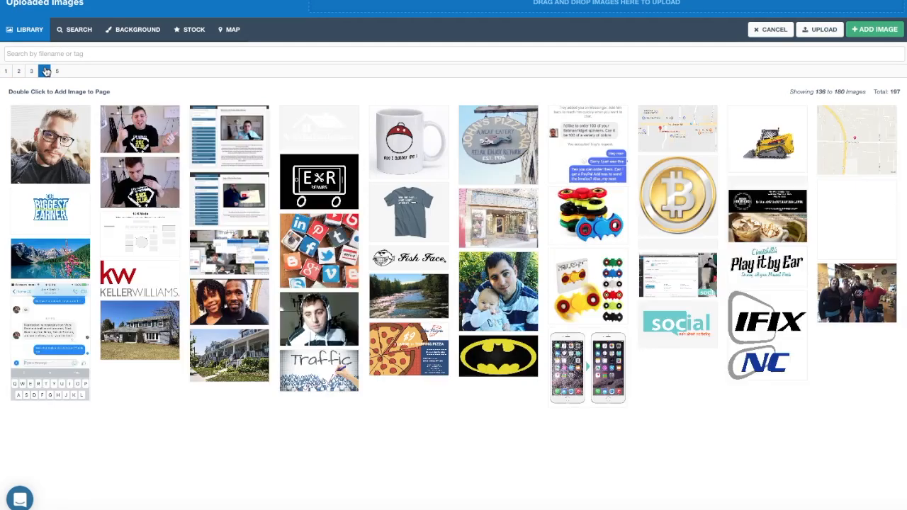
click(31, 71)
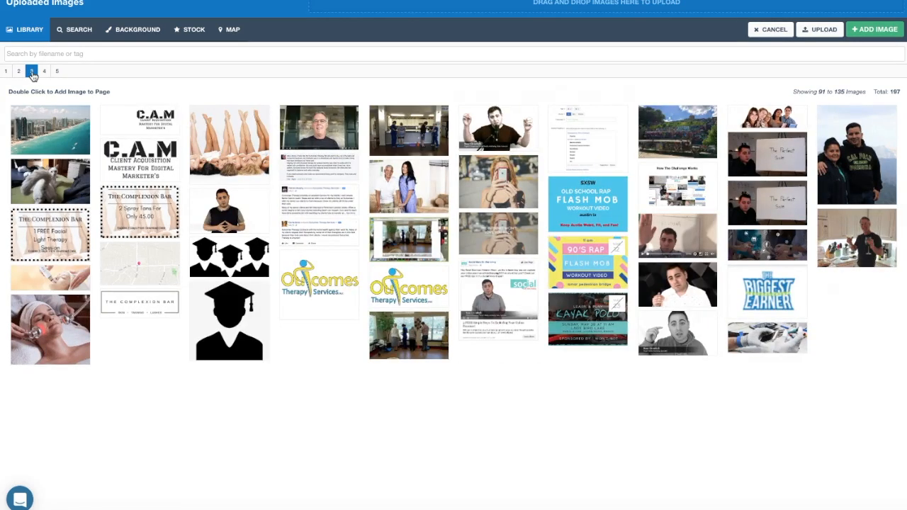
click(57, 71)
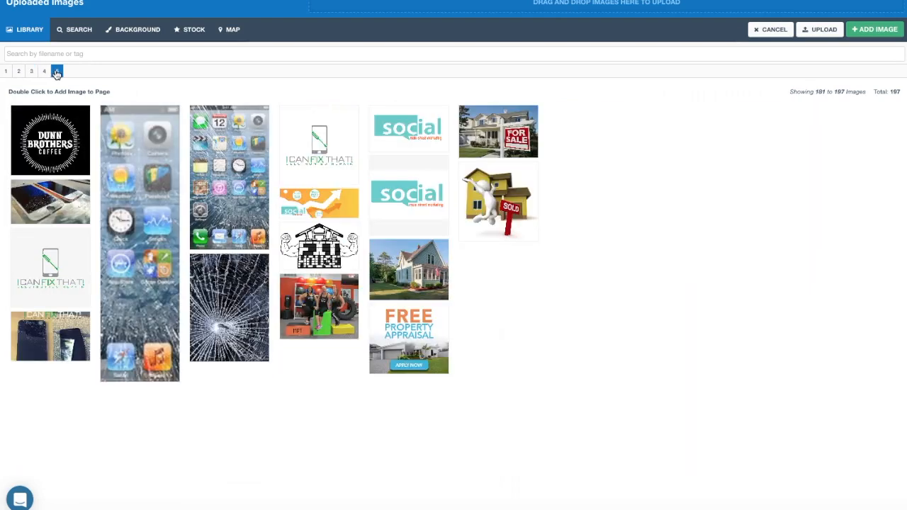
click(20, 72)
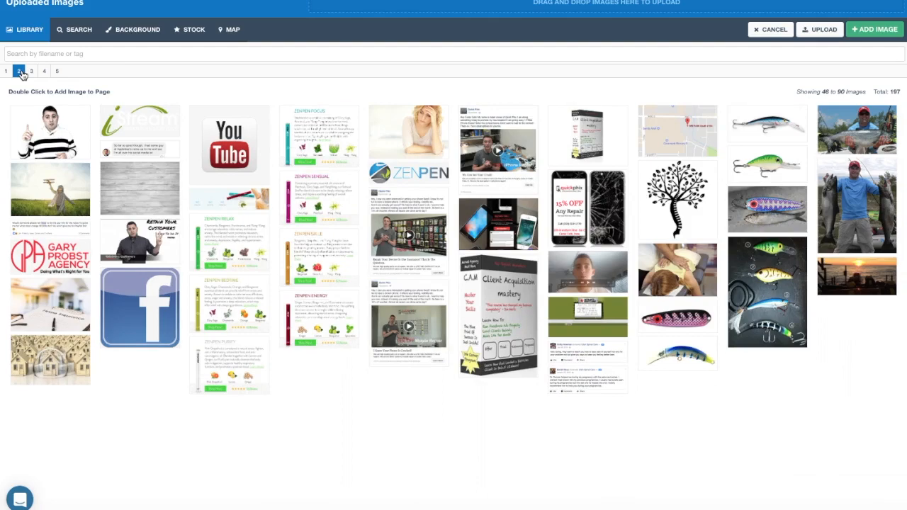
click(677, 269)
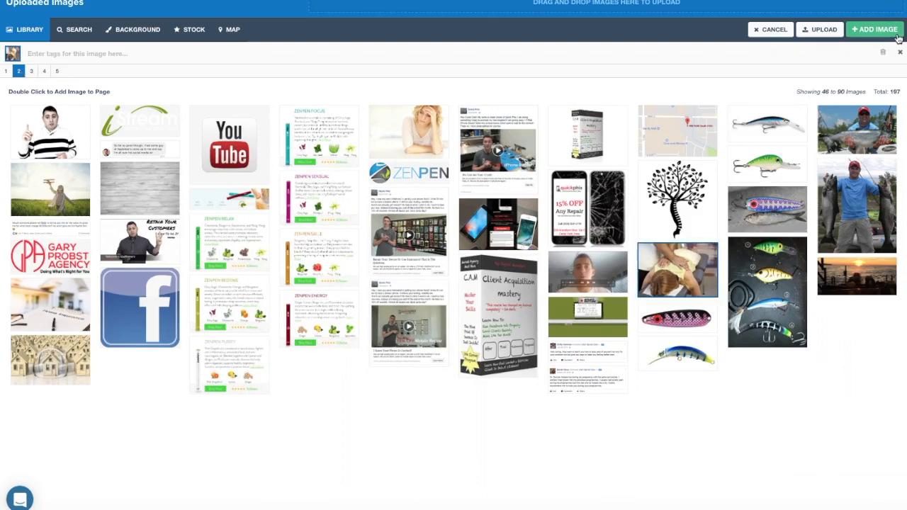
click(897, 34)
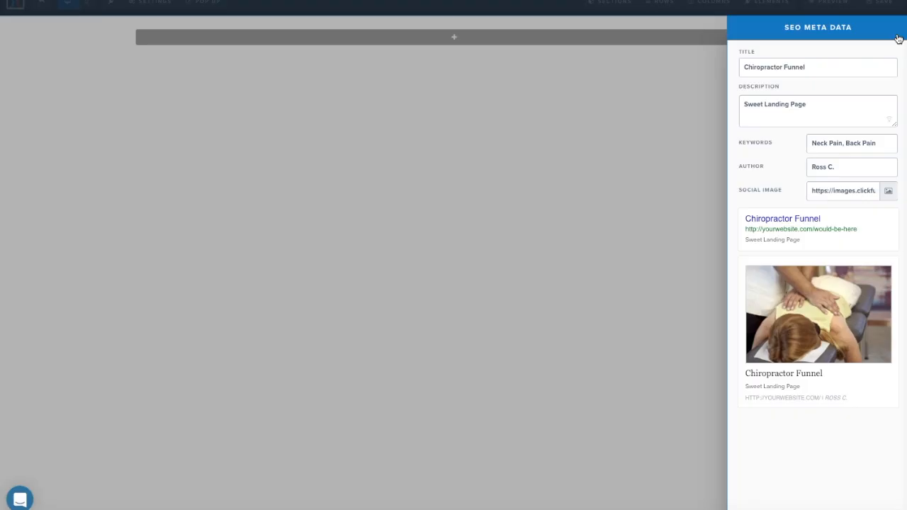
click(571, 131)
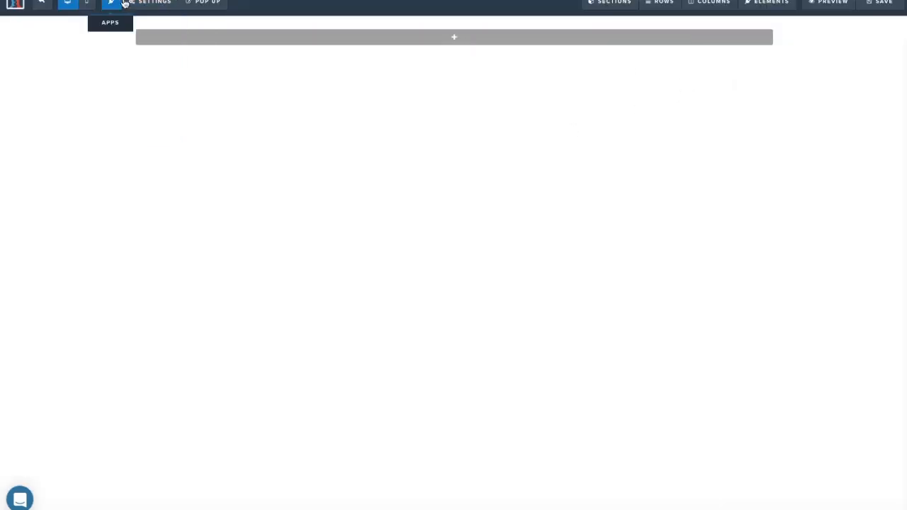
Make the page background colour red, then bring up the background image library.
mouse_move(137, 3)
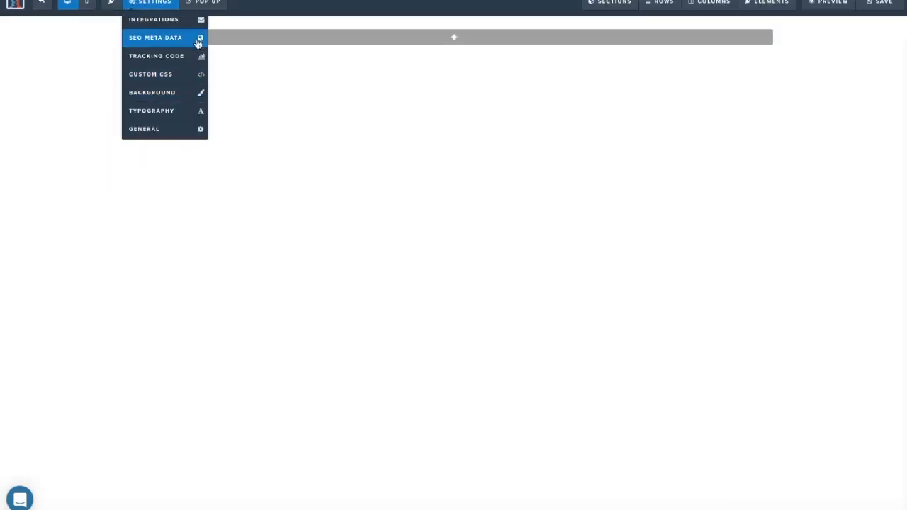
click(181, 94)
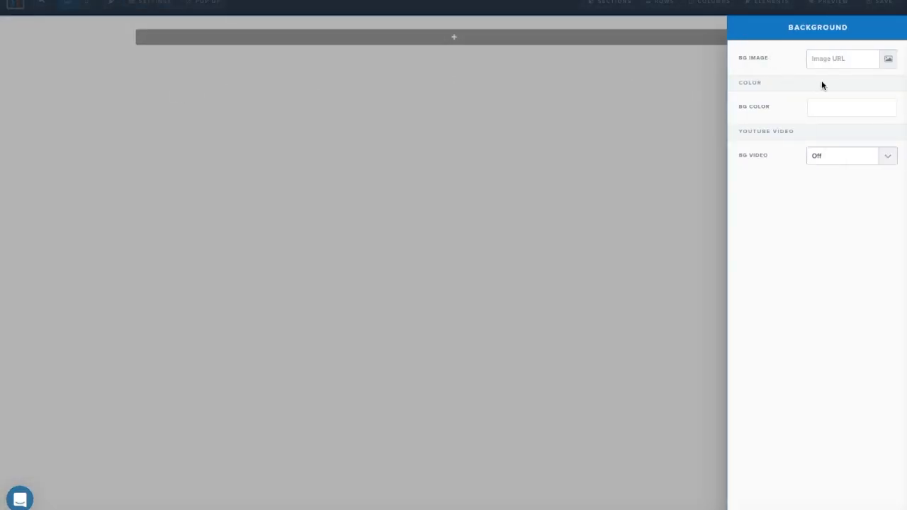
click(829, 112)
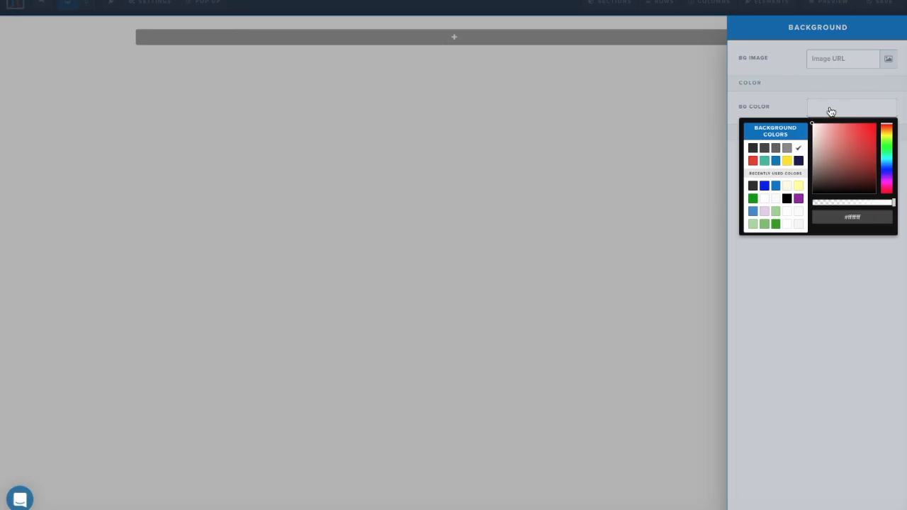
click(775, 224)
click(776, 149)
click(754, 148)
click(765, 148)
click(753, 161)
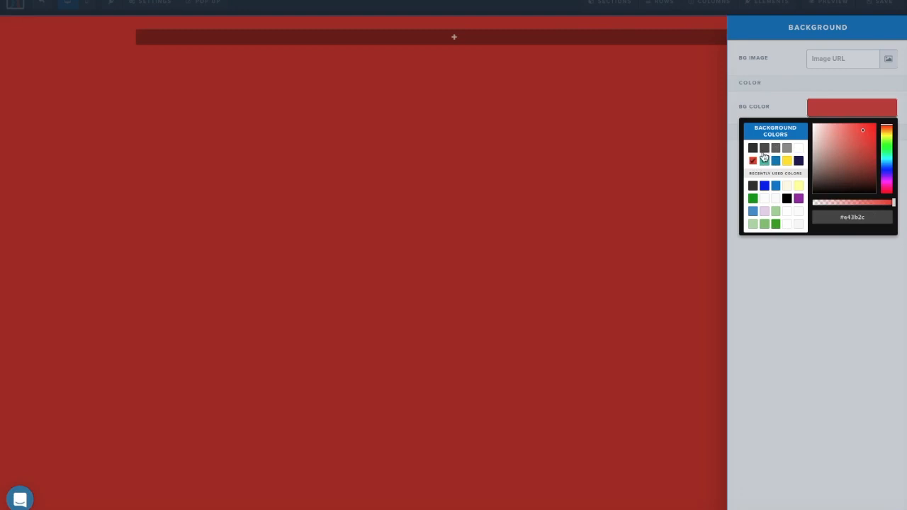
click(779, 114)
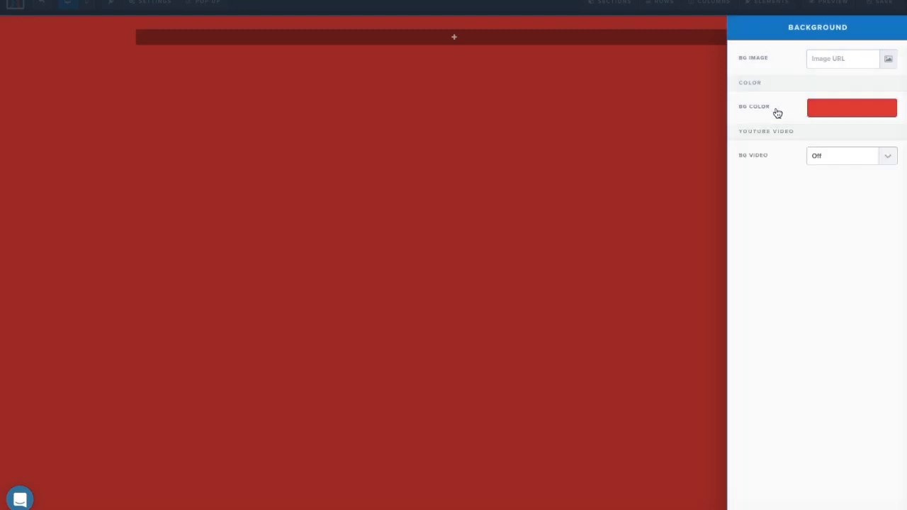
click(889, 61)
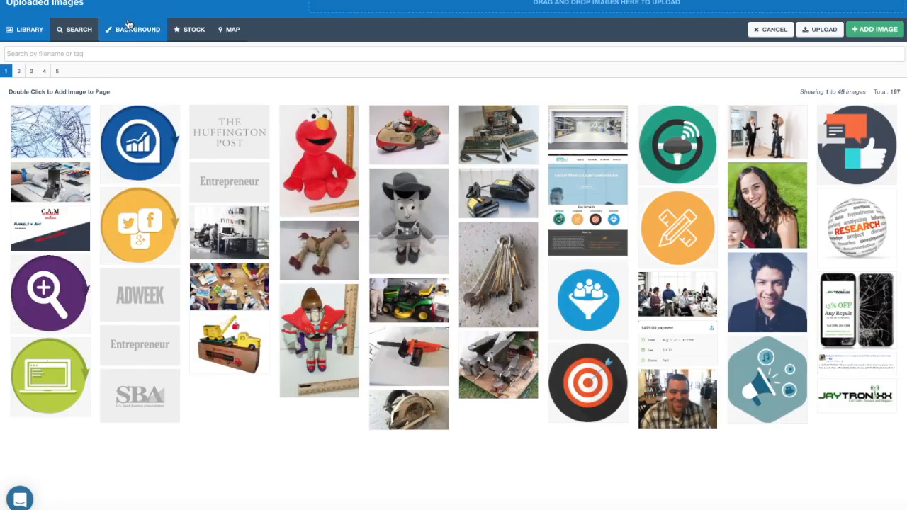
Apply the ready-made white gradient image as the page background.
click(128, 31)
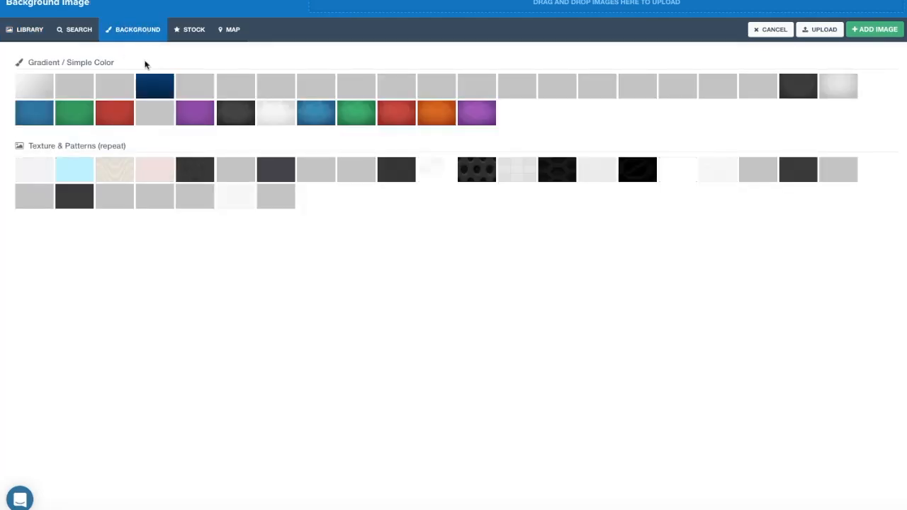
click(268, 120)
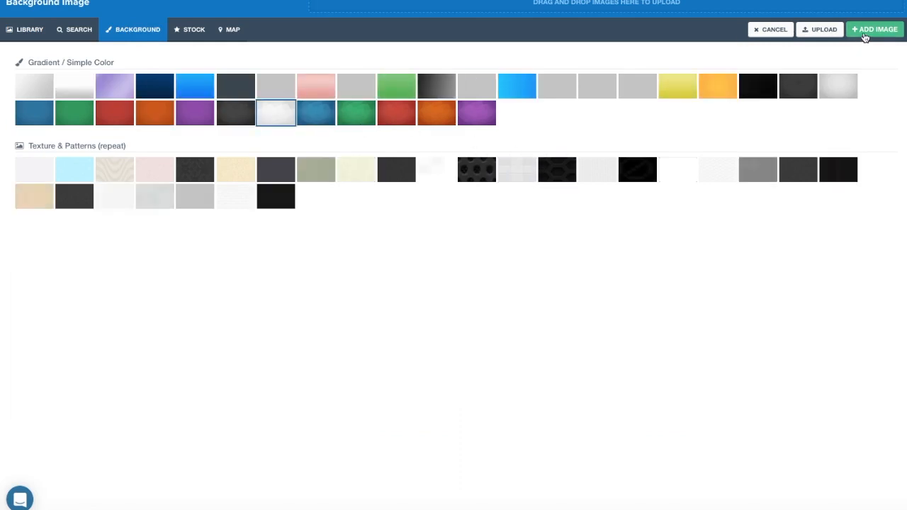
click(866, 31)
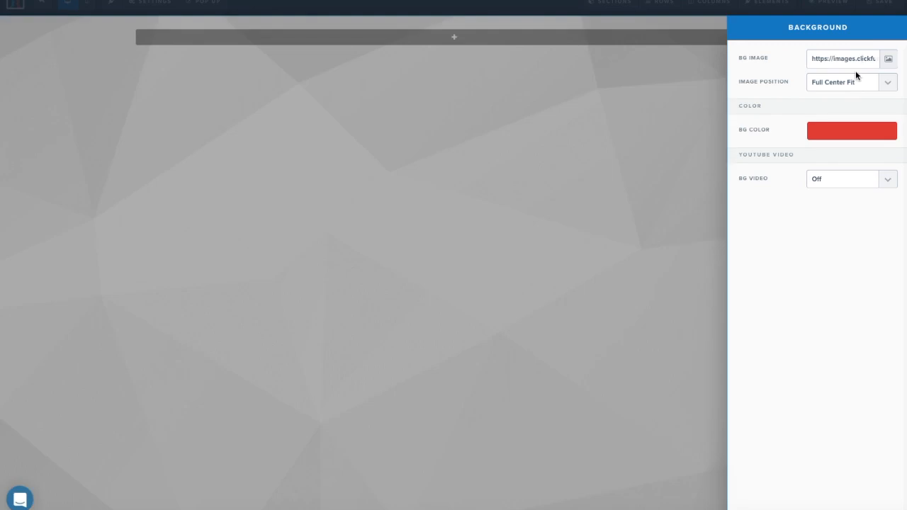
Clear the red background colour and reopen the uploaded images library at page 4.
click(854, 138)
click(801, 173)
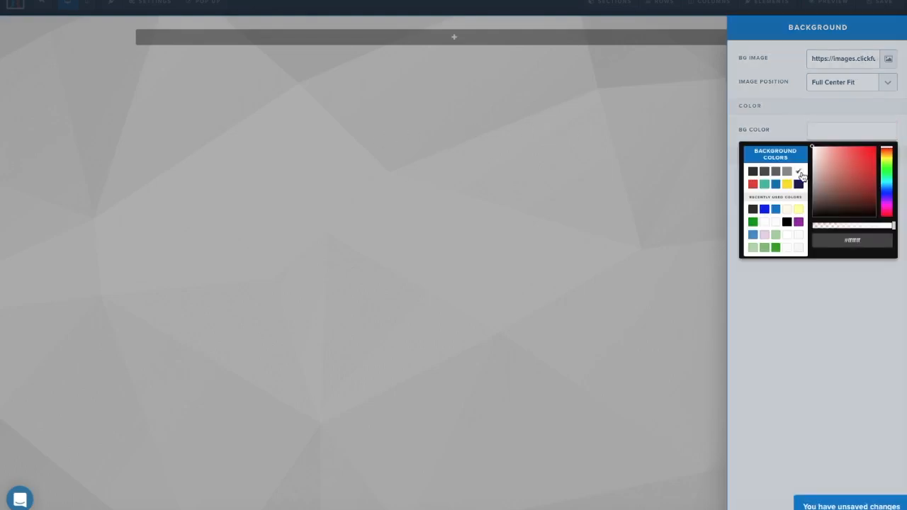
click(778, 110)
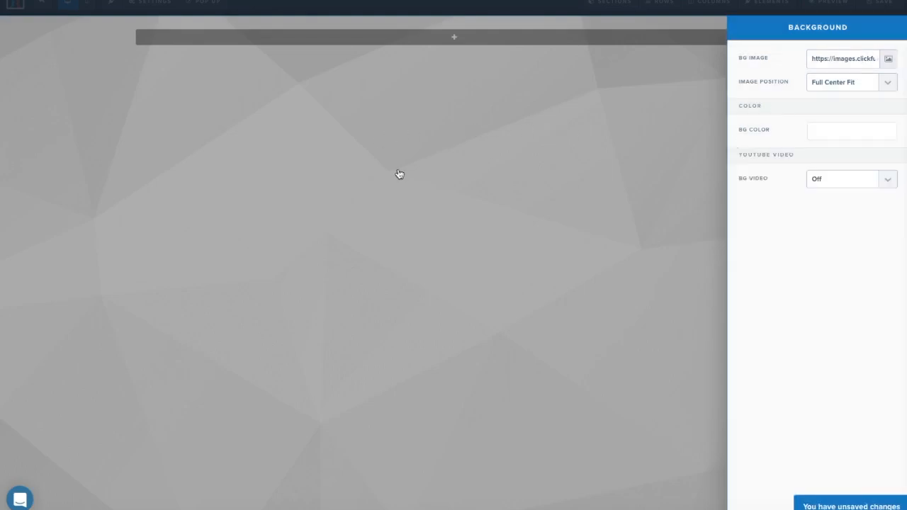
click(888, 61)
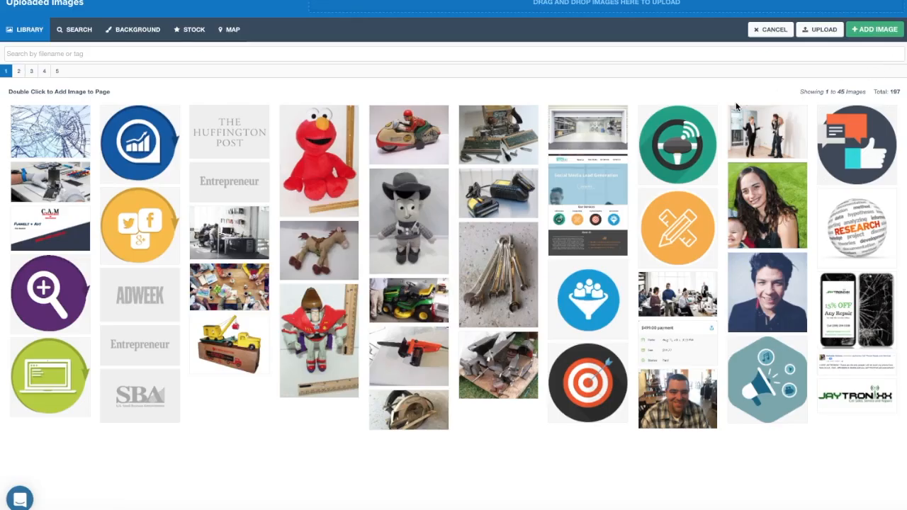
click(44, 73)
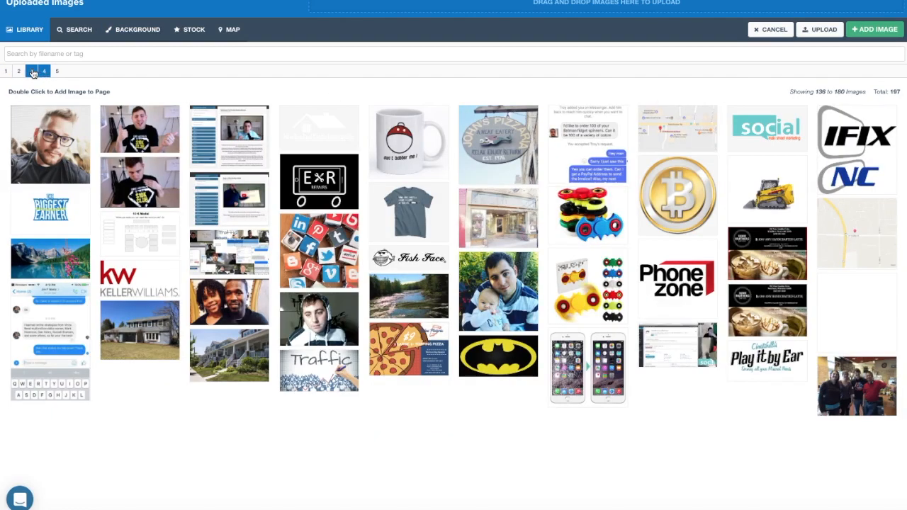
Set the massage photo from page 2 of uploaded images as the page background image.
click(32, 72)
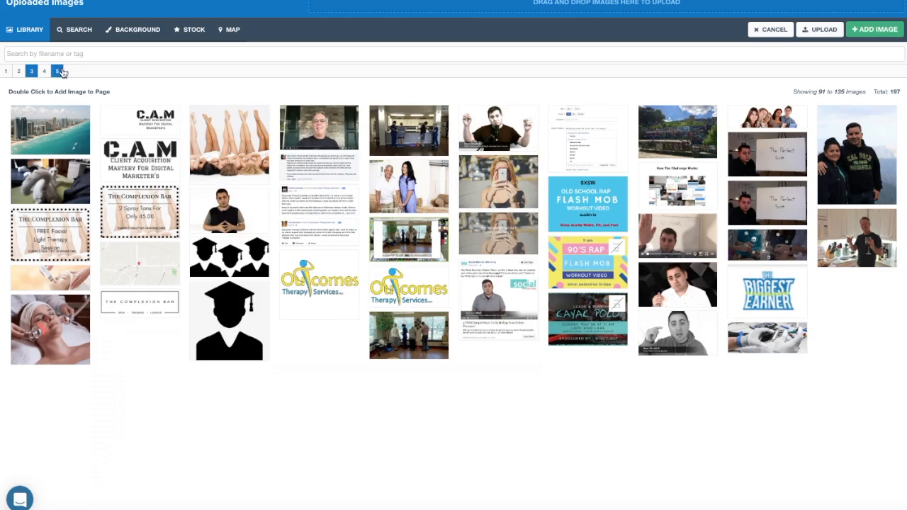
click(57, 72)
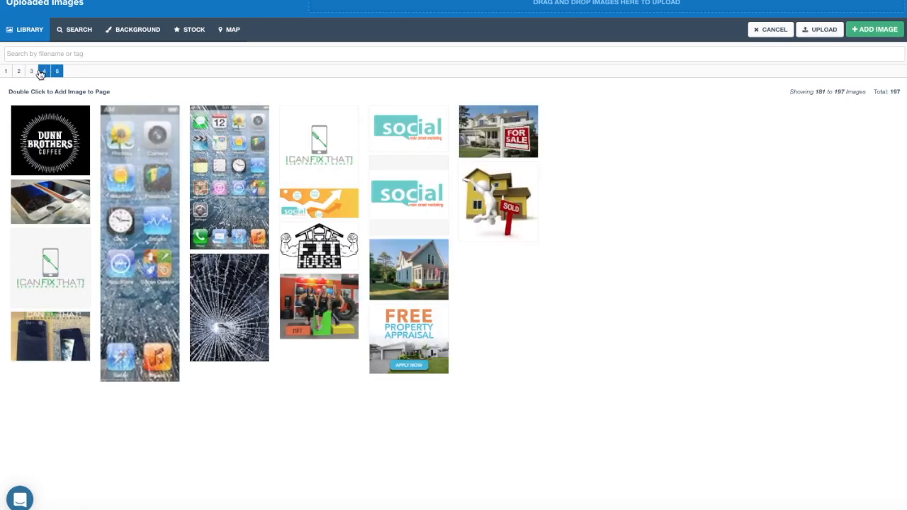
click(41, 72)
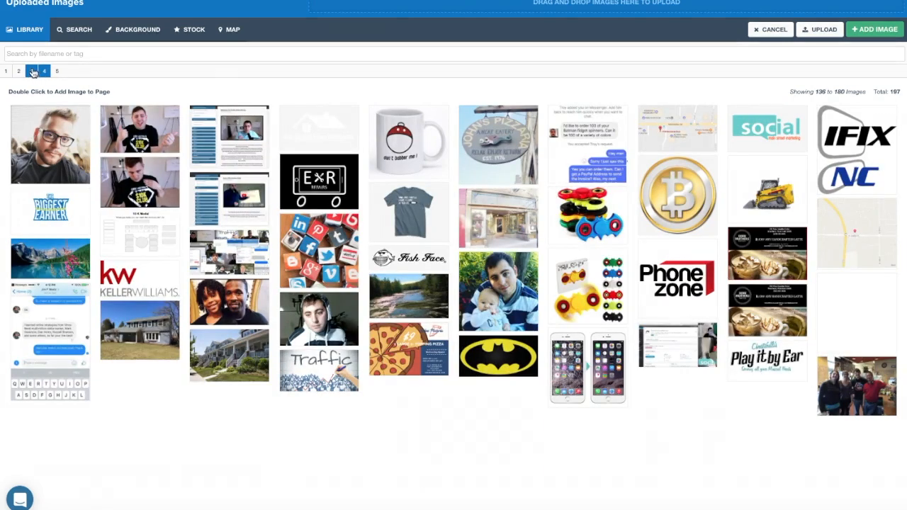
click(32, 72)
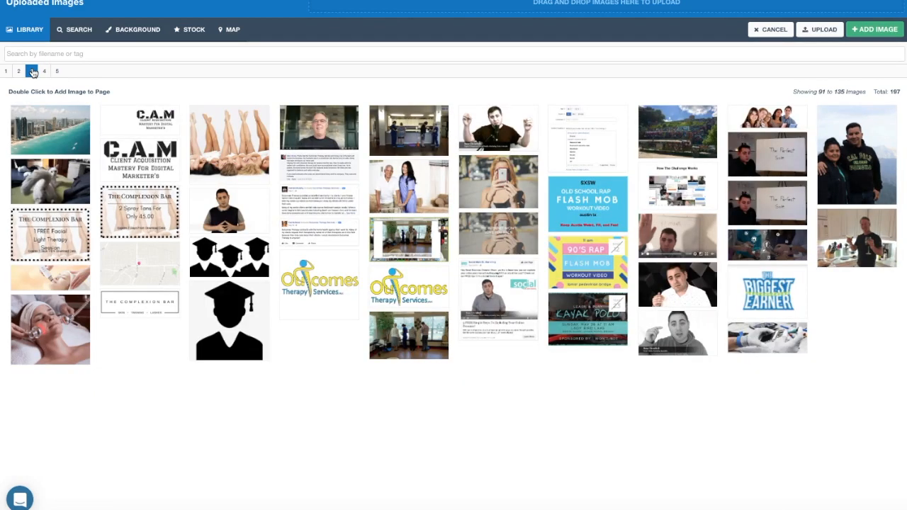
click(20, 72)
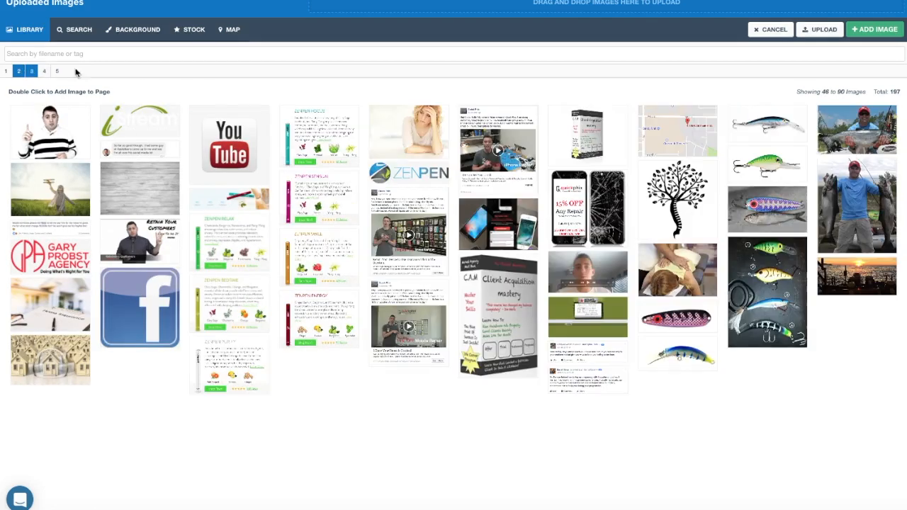
click(691, 268)
click(892, 34)
click(652, 343)
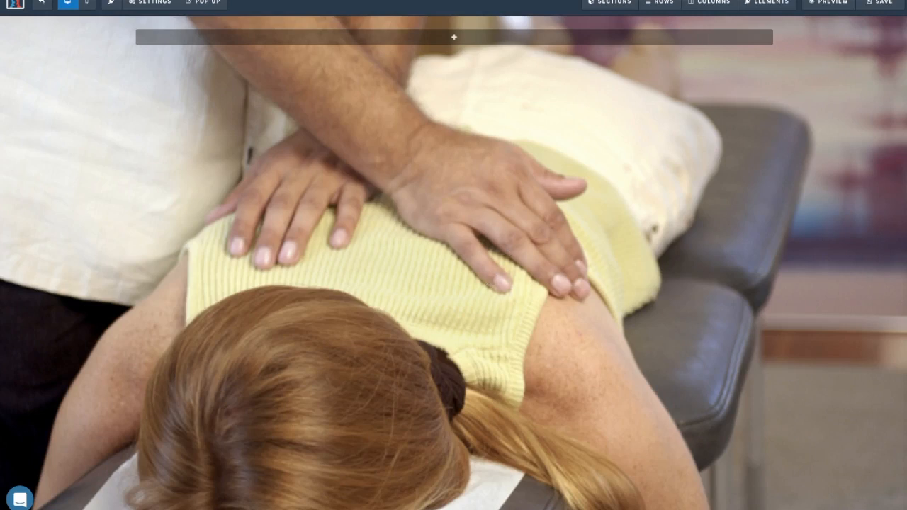
Add a wide section over the massage photo containing a 1 Column row.
click(451, 40)
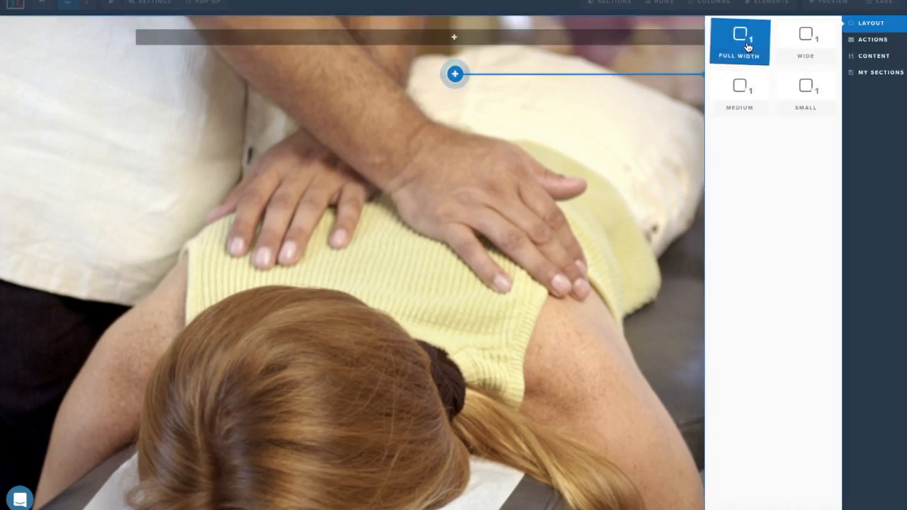
click(787, 64)
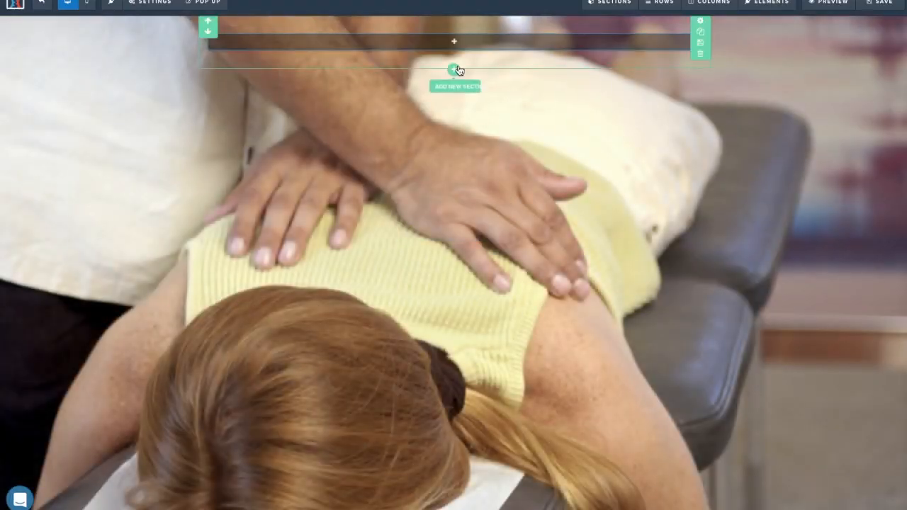
click(454, 71)
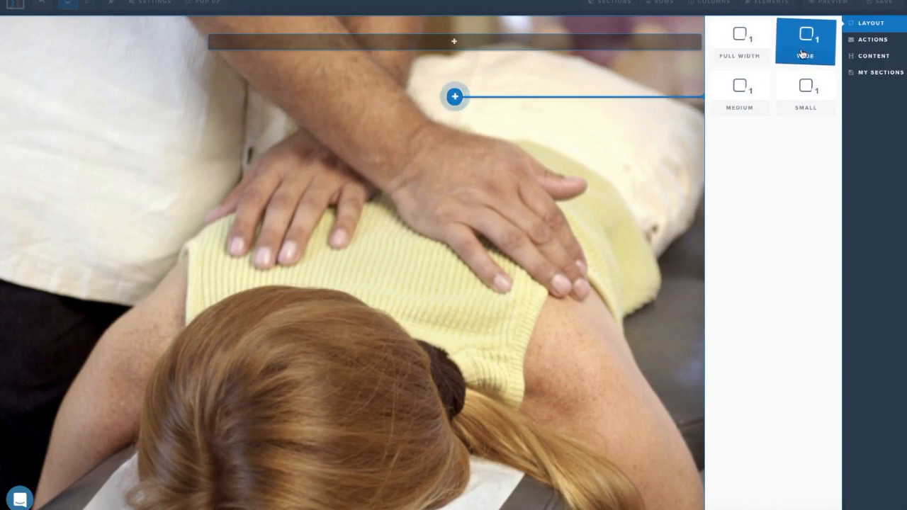
click(453, 47)
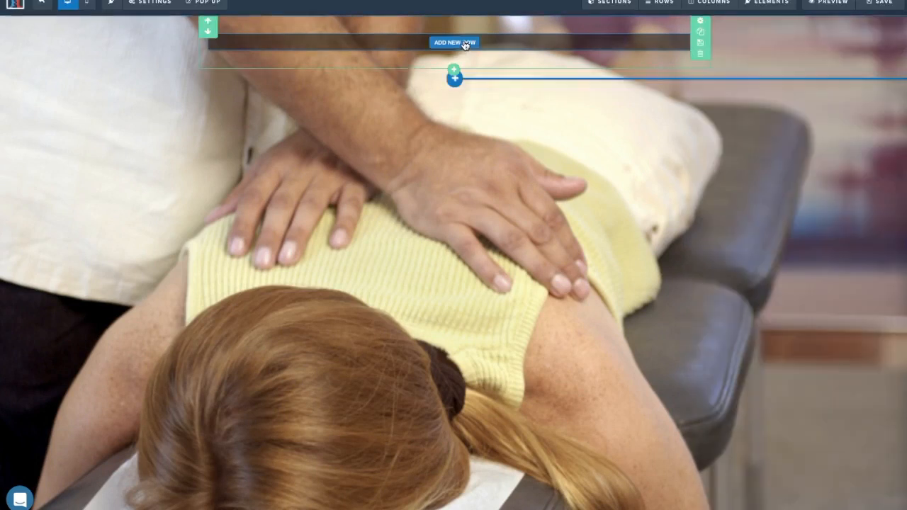
click(465, 43)
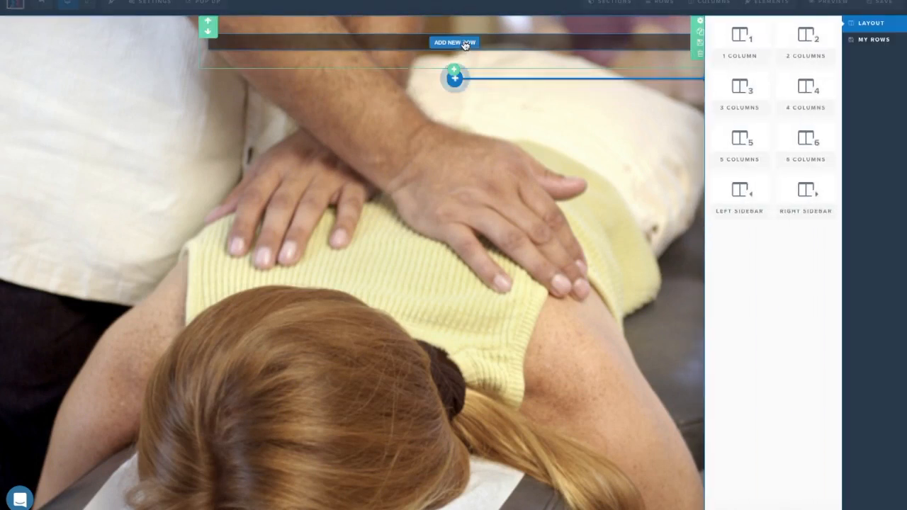
click(741, 37)
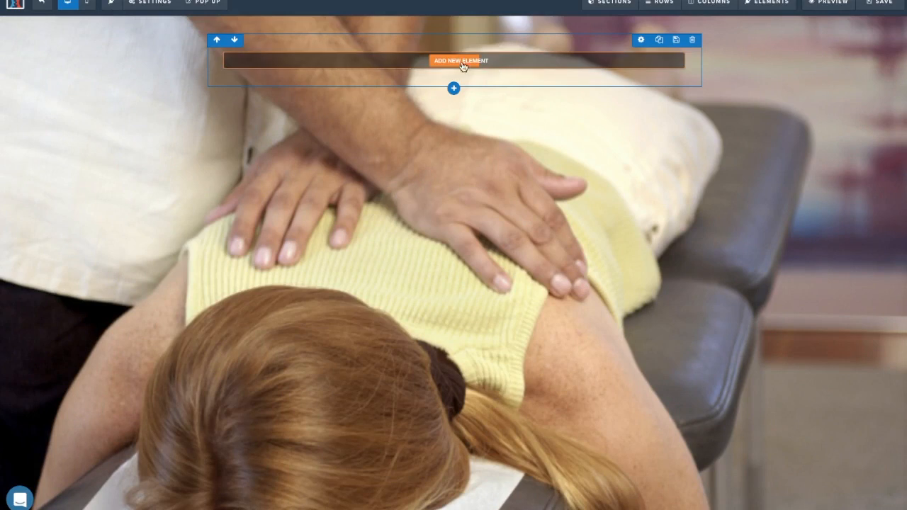
Insert a placeholder image and a sub-headline into the empty row.
click(455, 62)
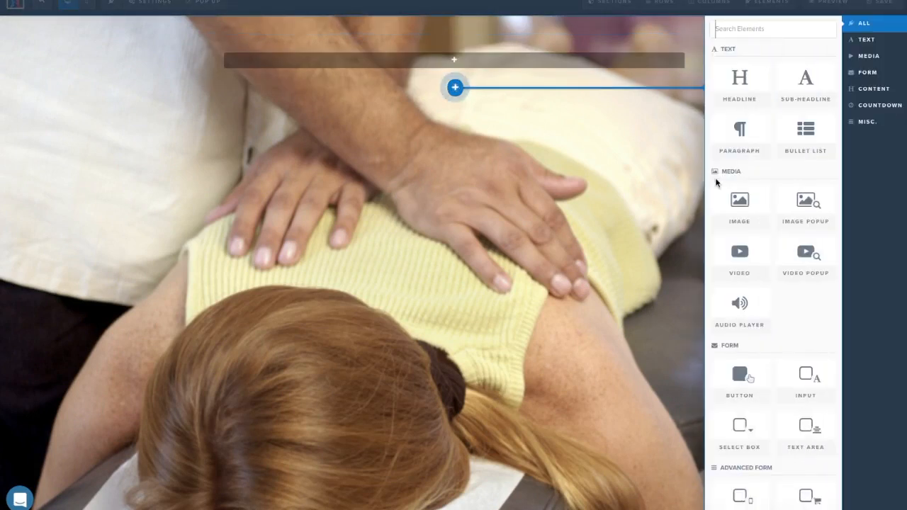
click(722, 199)
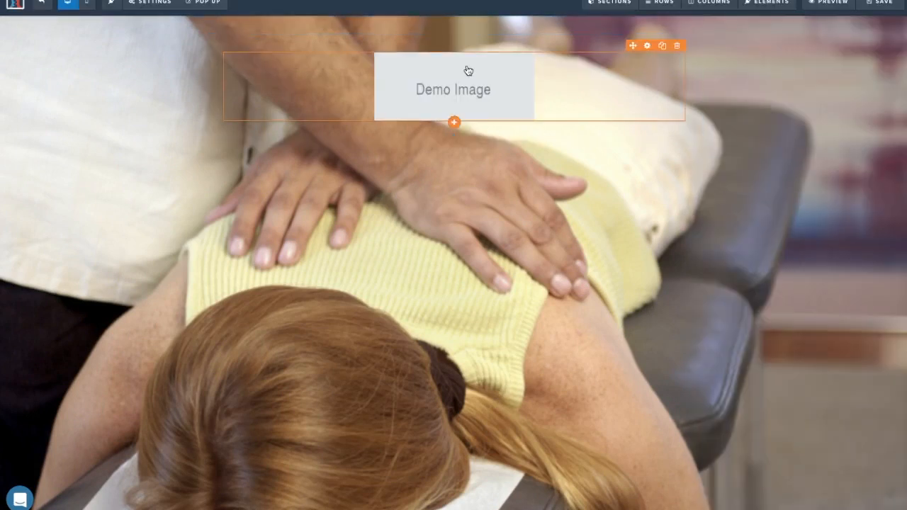
click(455, 123)
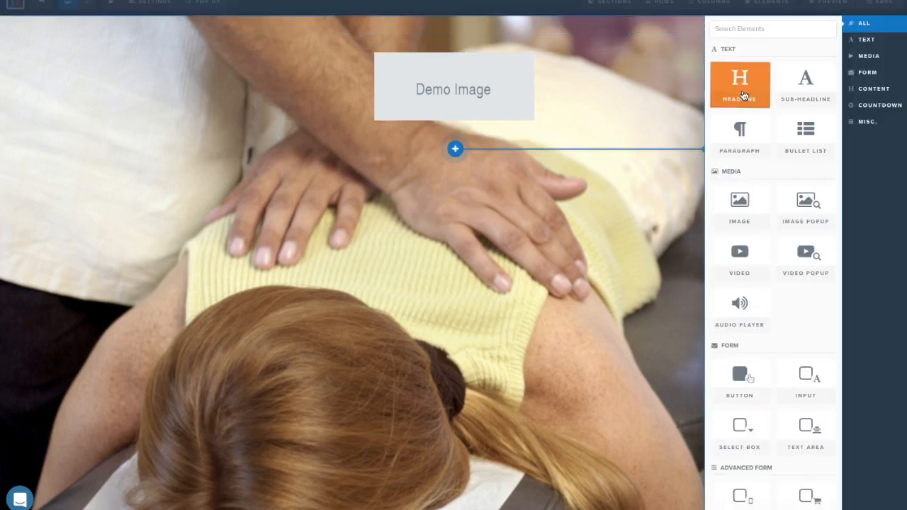
click(801, 95)
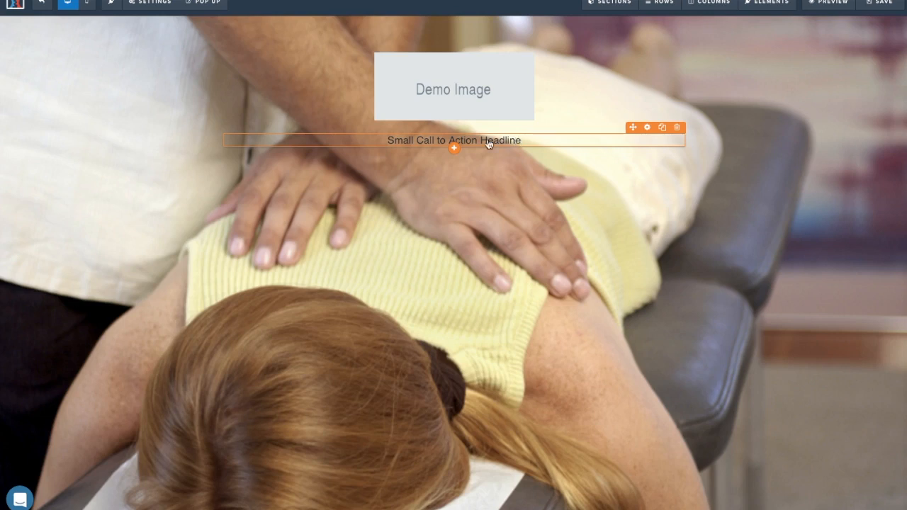
Add a 'Click to Sign Up' button below the headline and open the placeholder image's library.
click(451, 147)
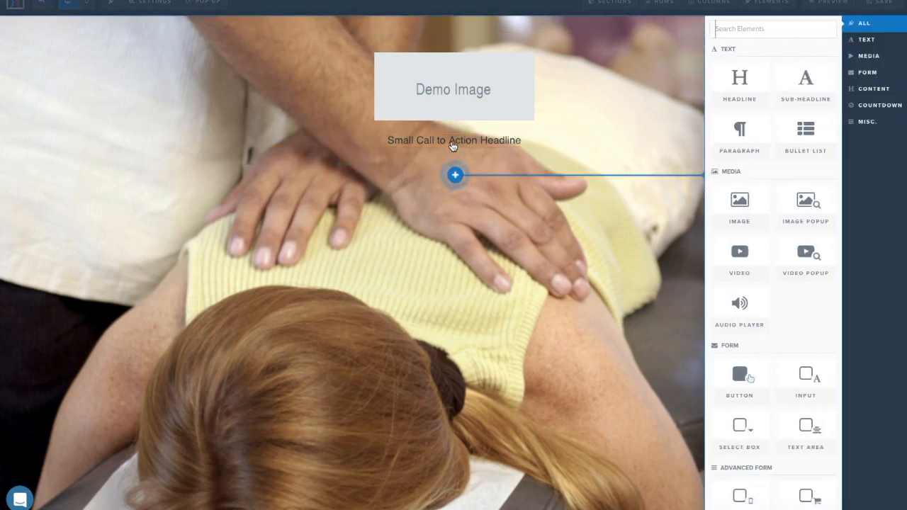
click(501, 140)
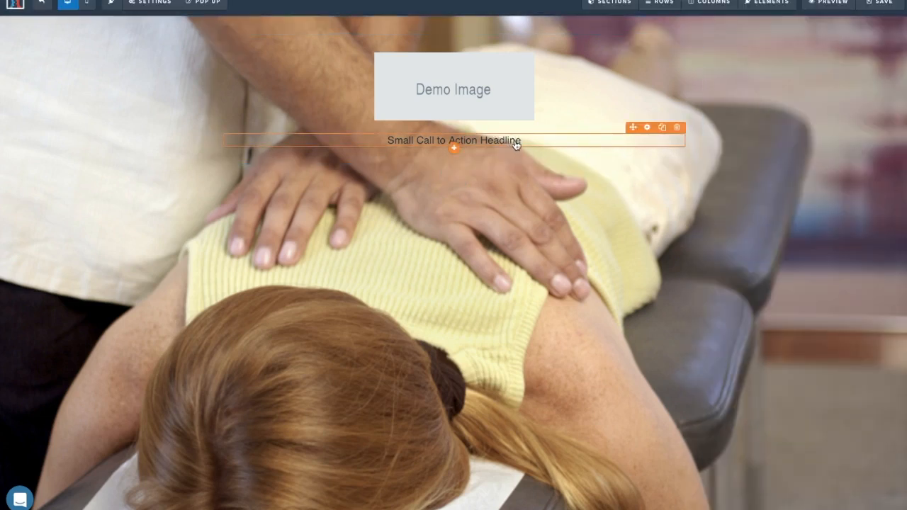
click(455, 149)
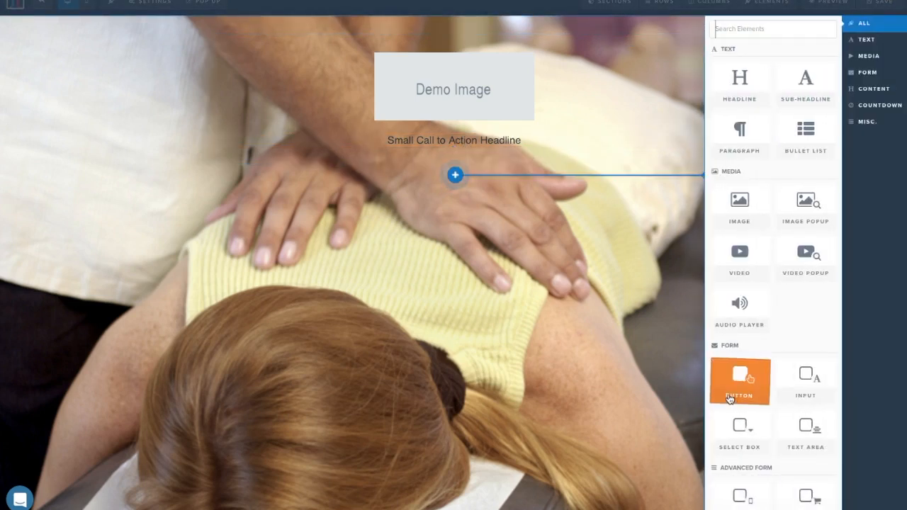
click(733, 397)
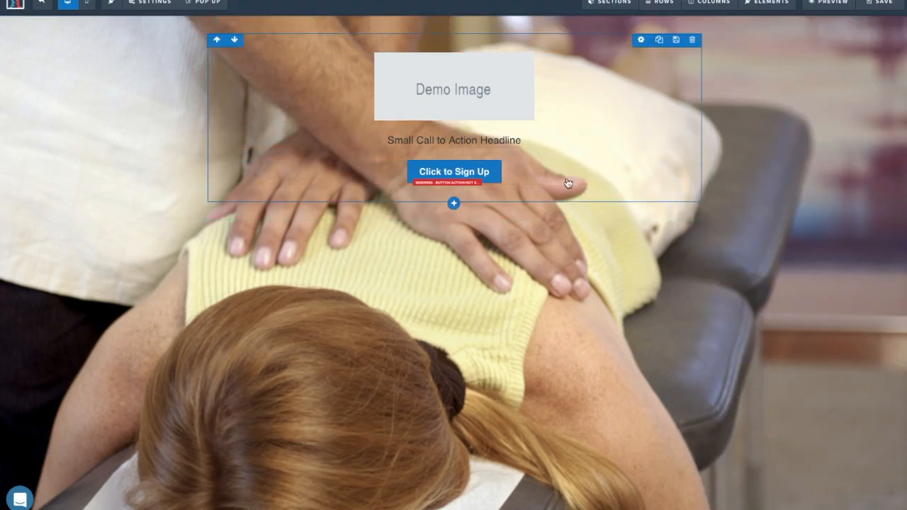
click(611, 72)
click(883, 103)
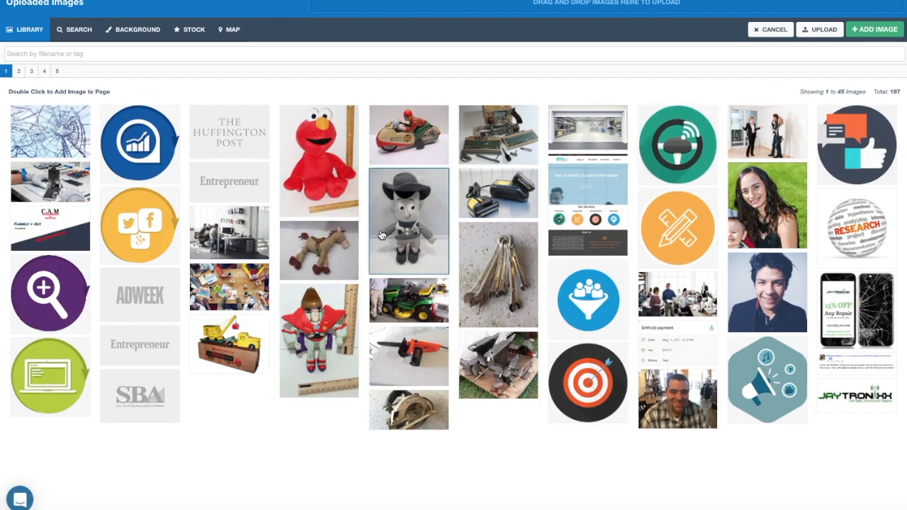
Replace the placeholder image with the orange social-media icons graphic.
click(131, 241)
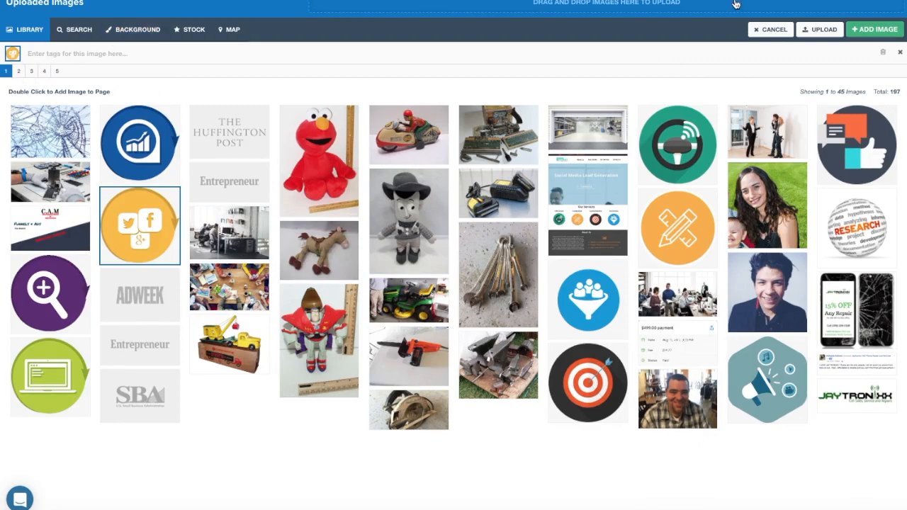
click(879, 30)
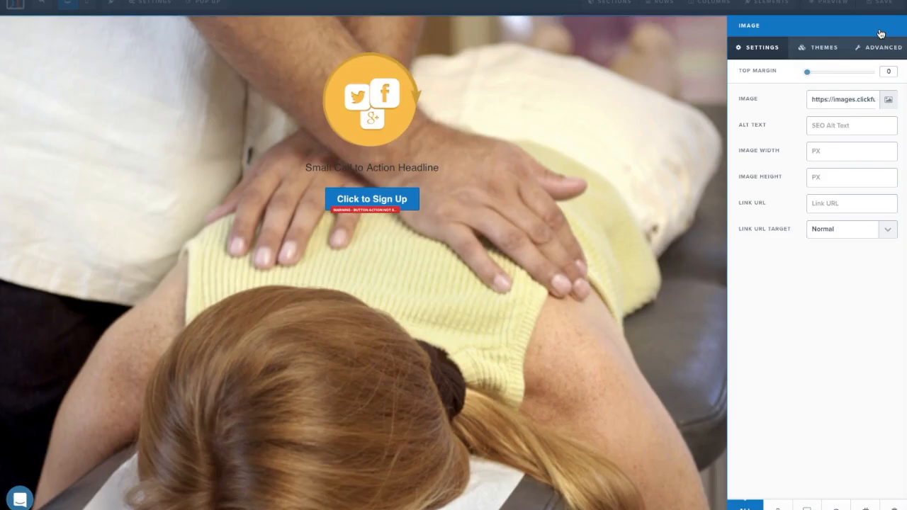
click(512, 75)
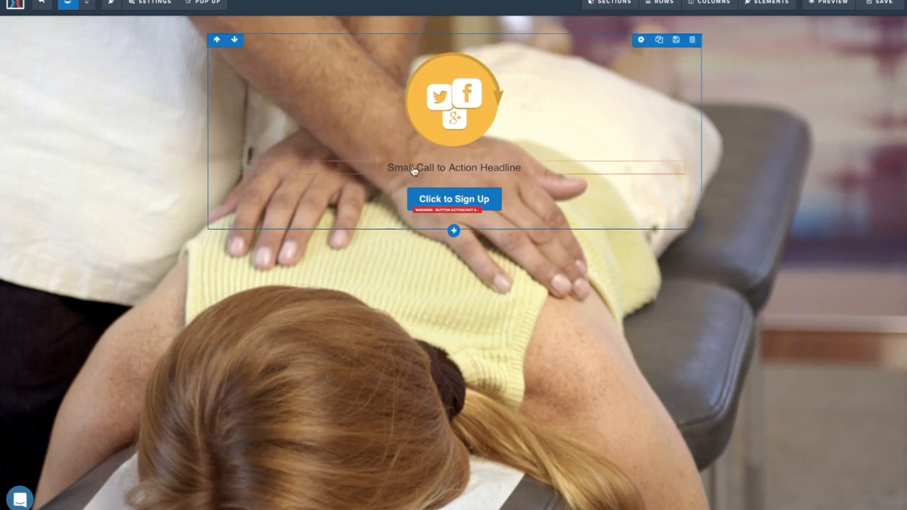
Give the row a white background at roughly half opacity.
click(638, 41)
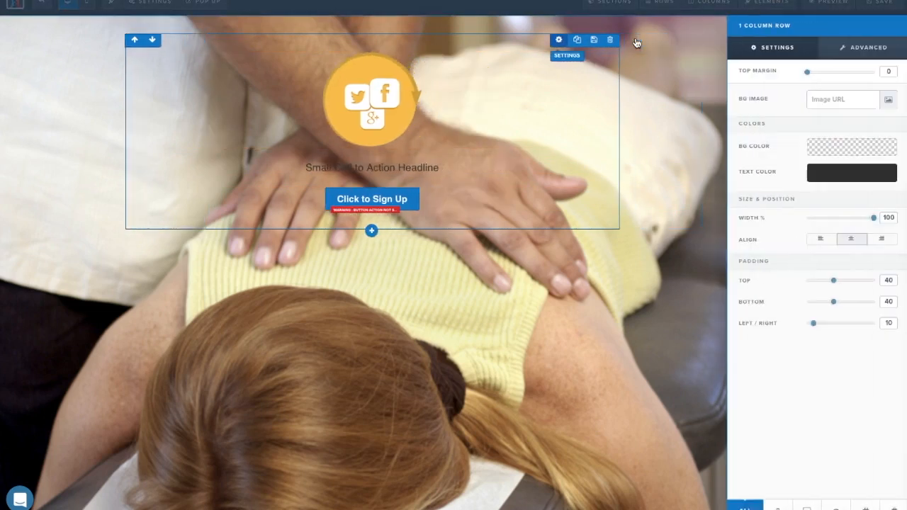
click(825, 149)
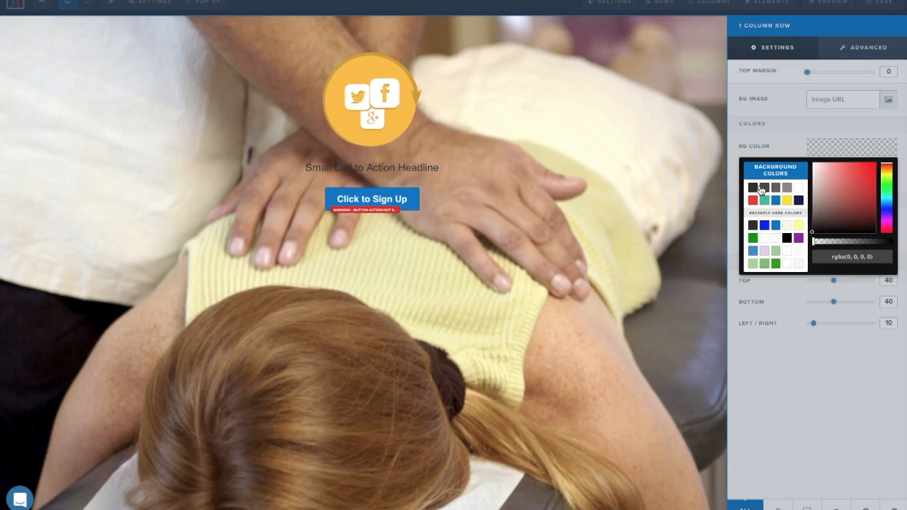
click(798, 193)
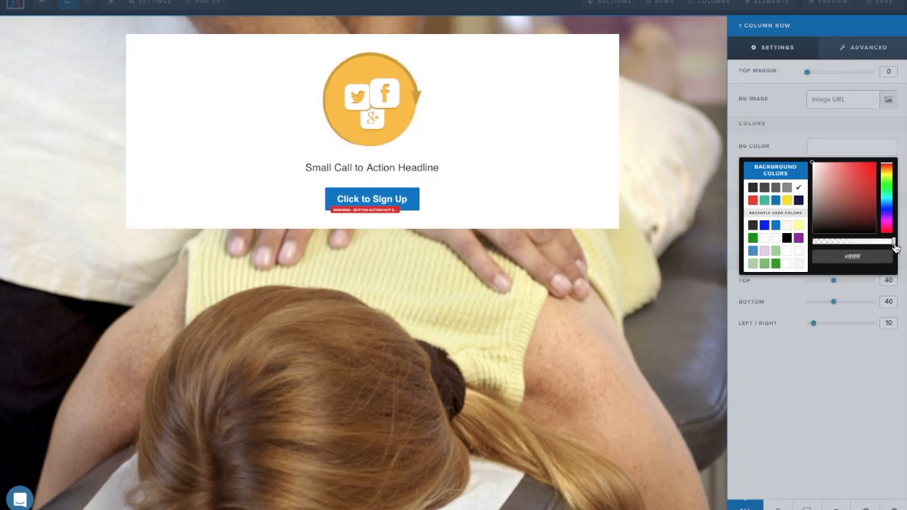
drag(894, 243, 861, 244)
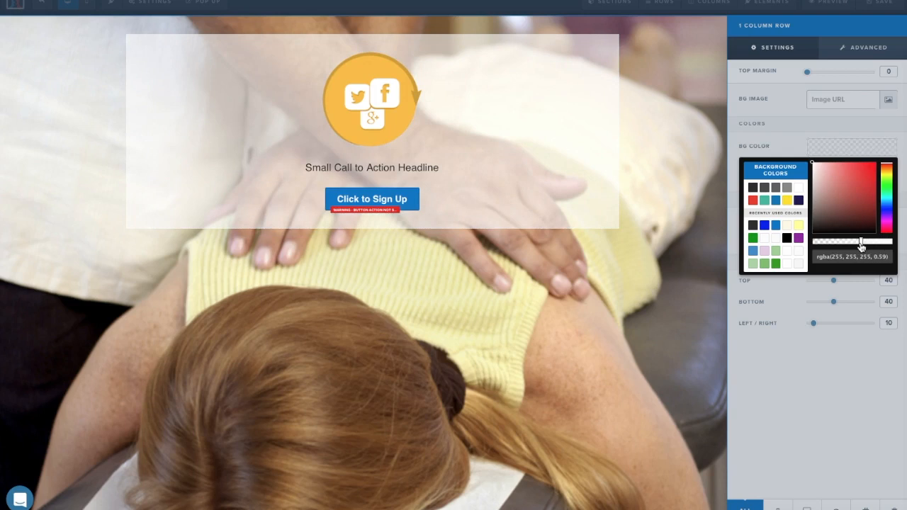
click(690, 226)
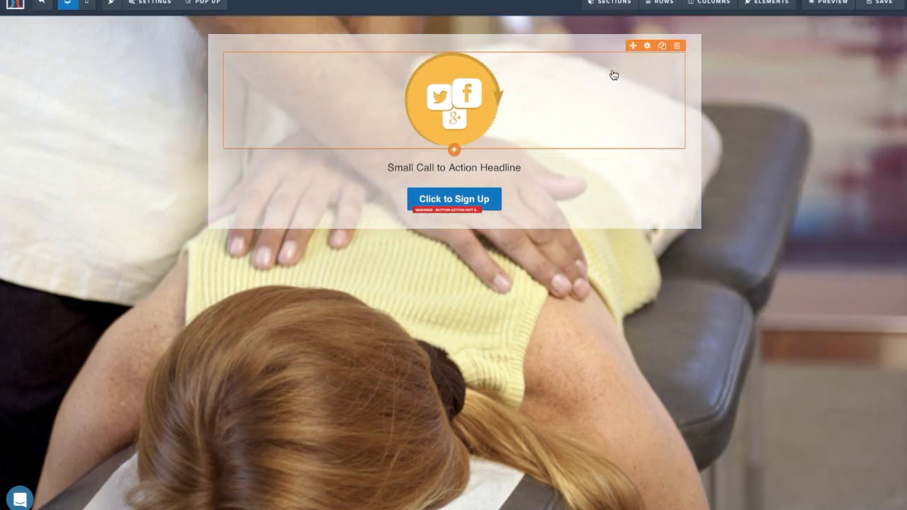
Replace the sub-headline with a greeting that introduces the doctor by name.
click(558, 168)
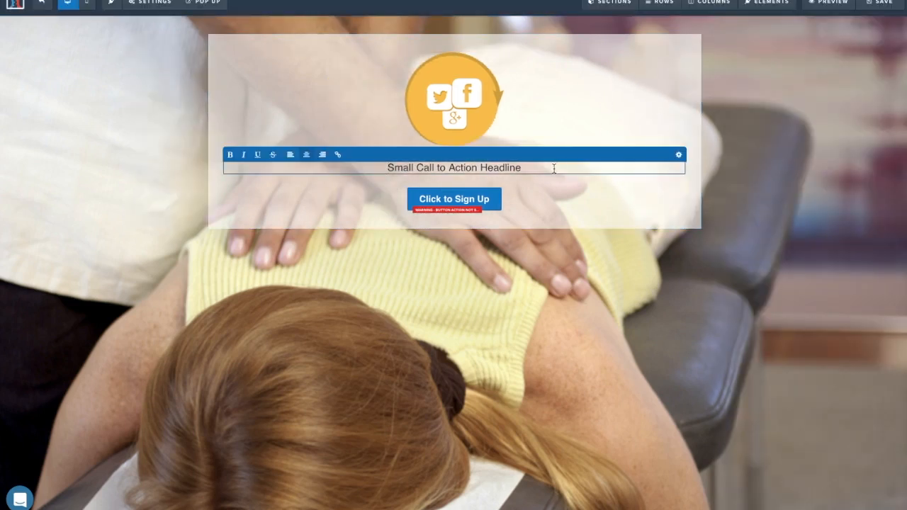
drag(555, 168, 369, 168)
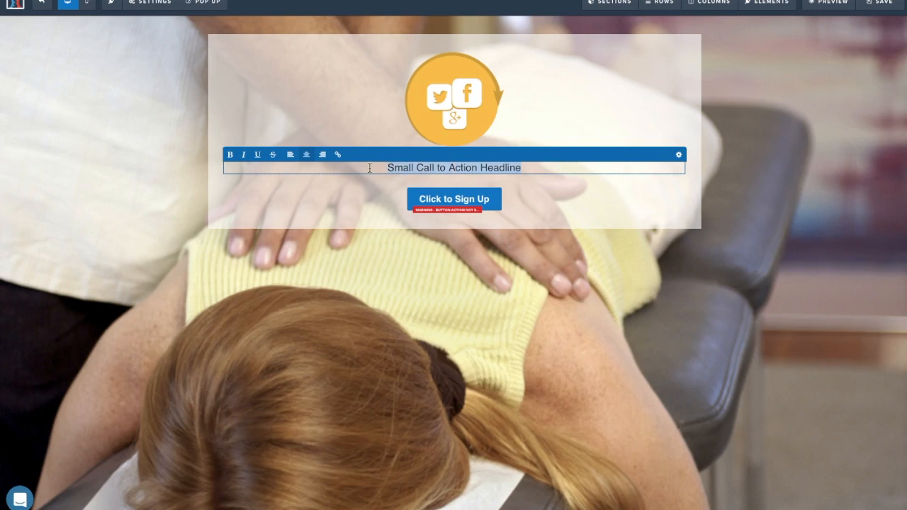
text(Hey)
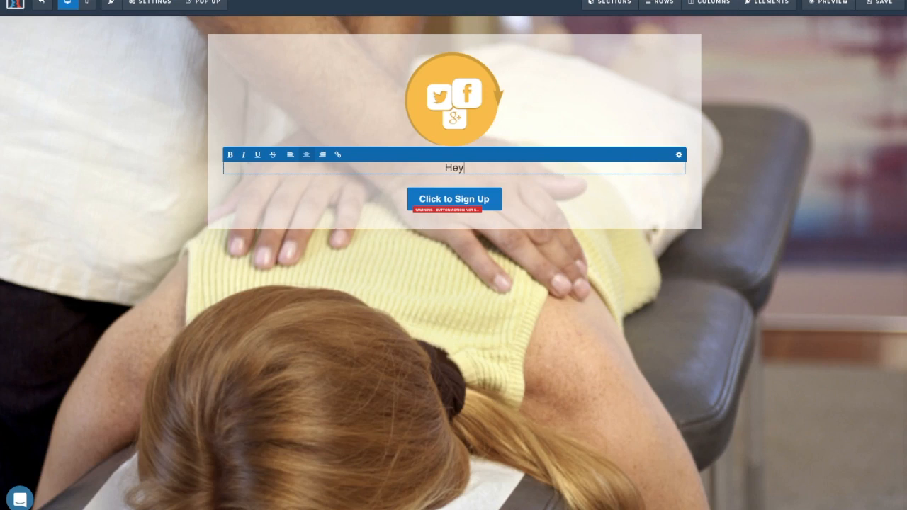
text( W)
key(BackSpace)
text(W)
key(BackSpace)
key(BackSpace)
text(we)
key(BackSpace)
key(BackSpace)
text(my name is Dr.)
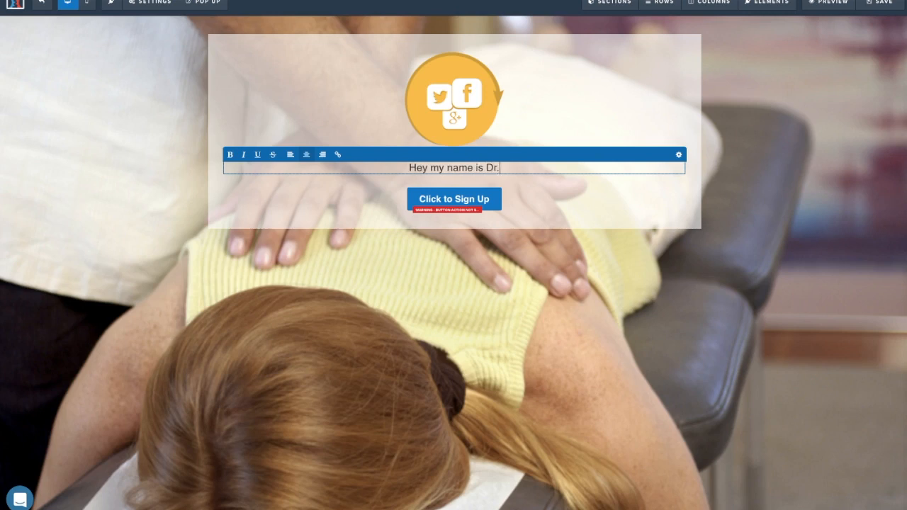
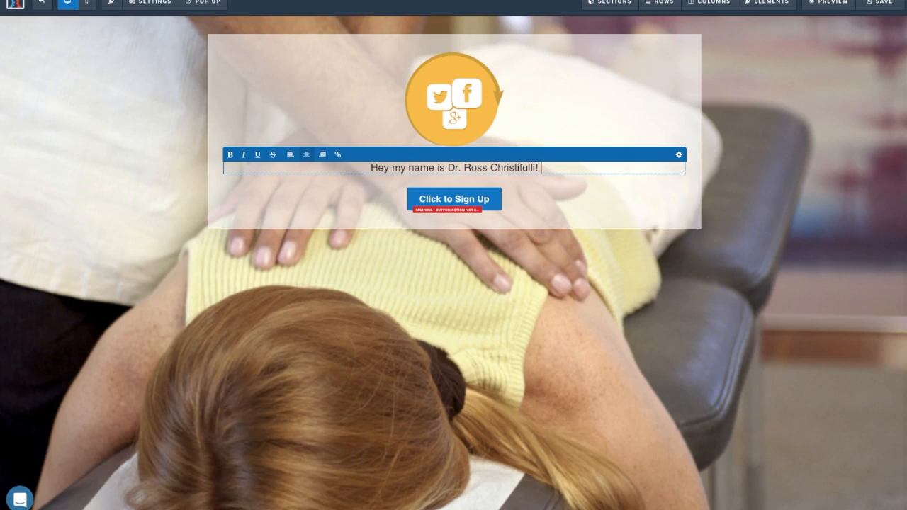
Continue the text offering 25 vouchers for a FREE Exam & X-Rays for only 21.99!
text(I)
key(BackSpace)
text(I am)
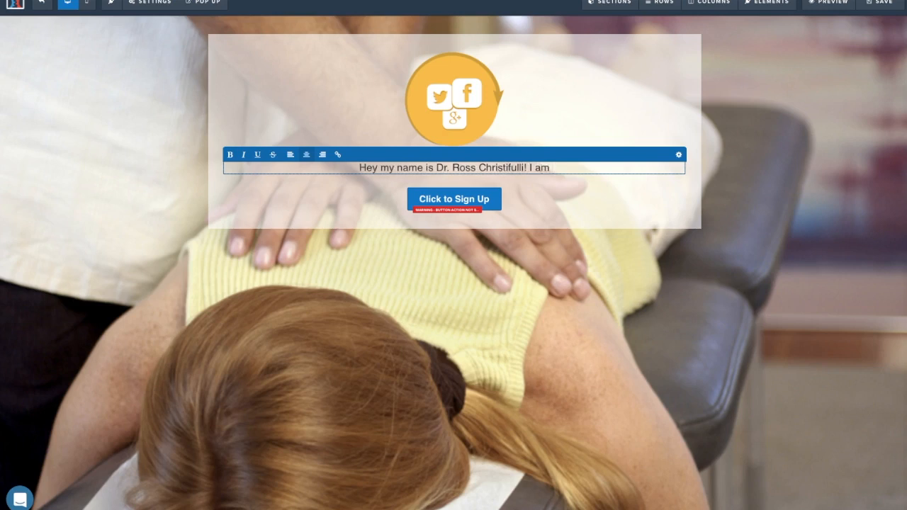
text( doing some)
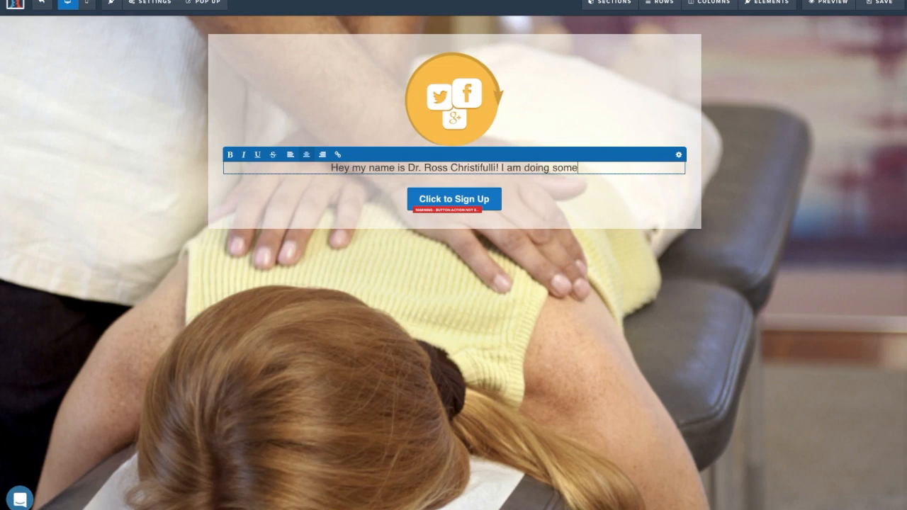
text(thing real)
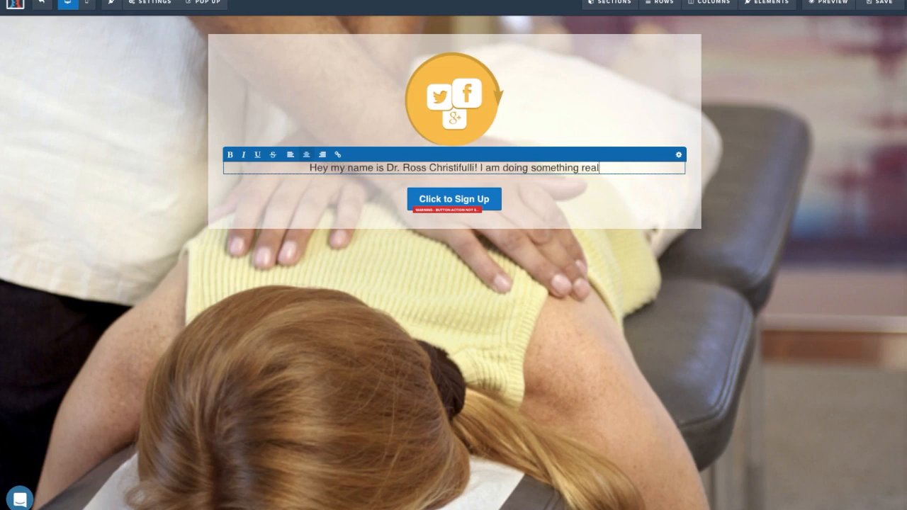
text(ly awesome to g)
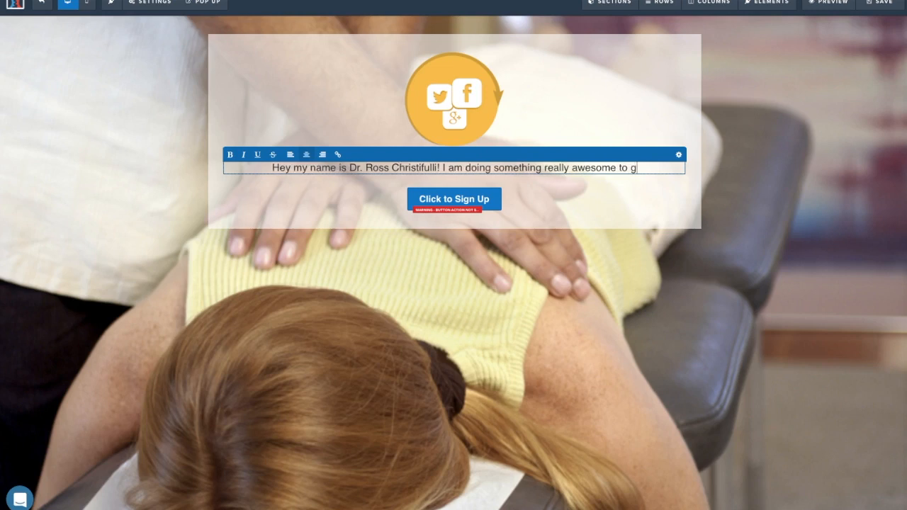
text(et the word out)
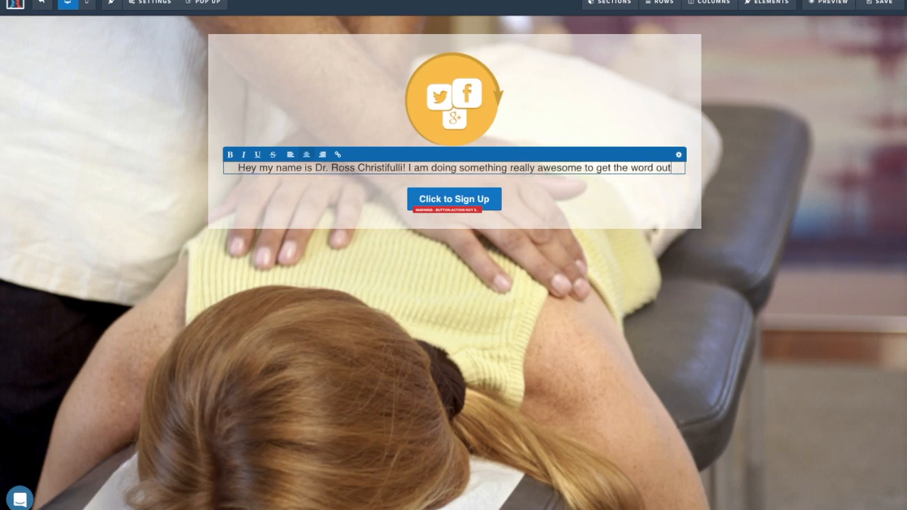
text( about my pr)
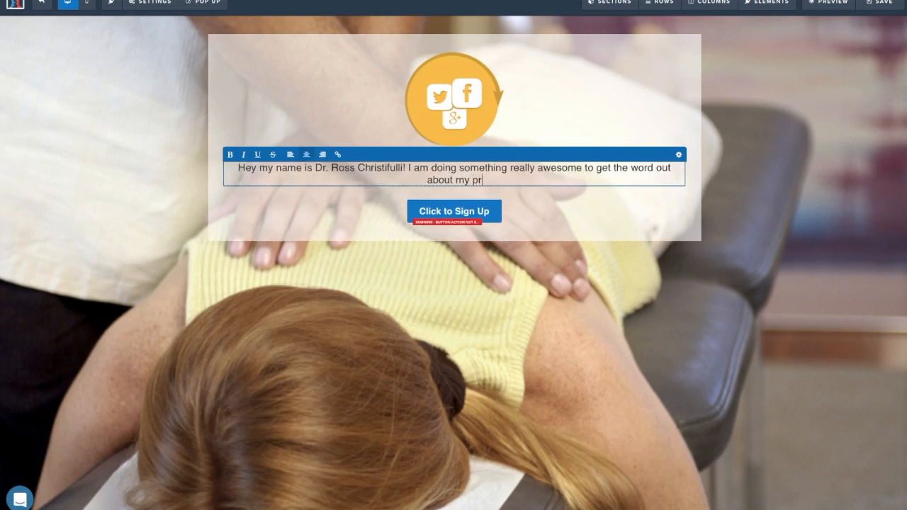
text(actice. )
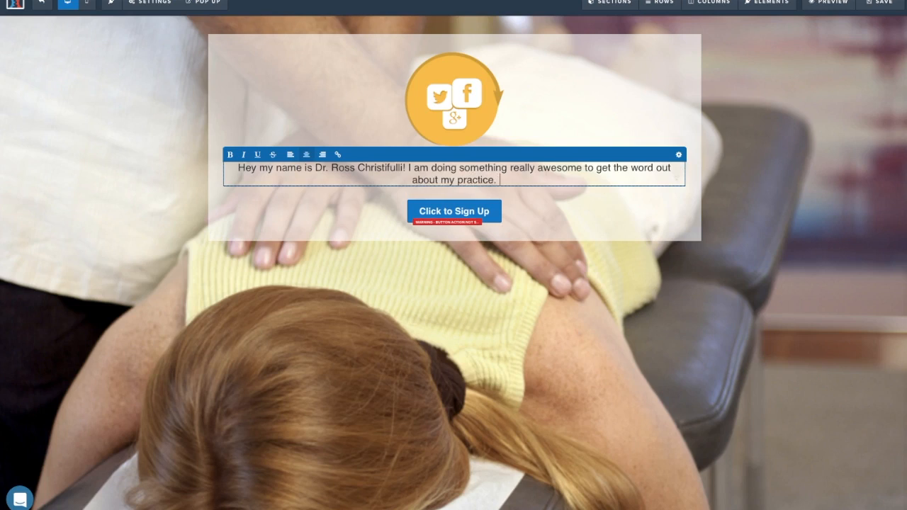
text(I am)
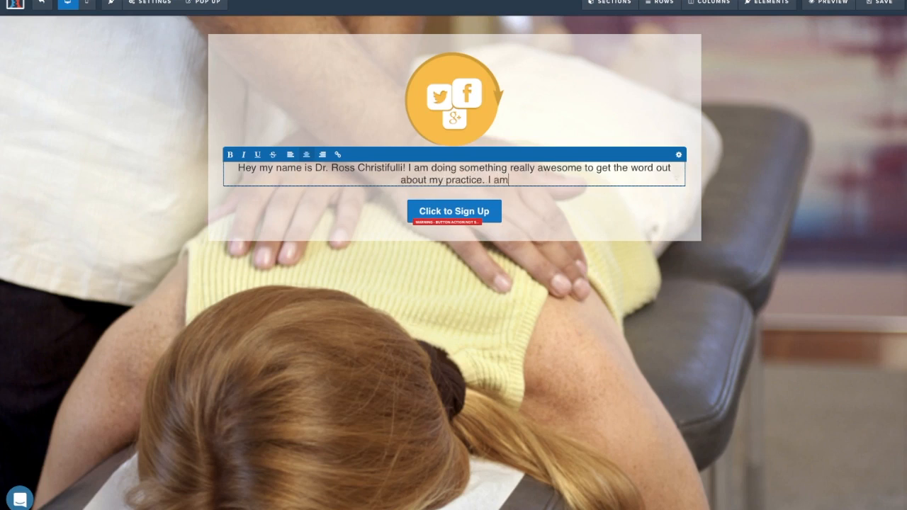
text( giving away)
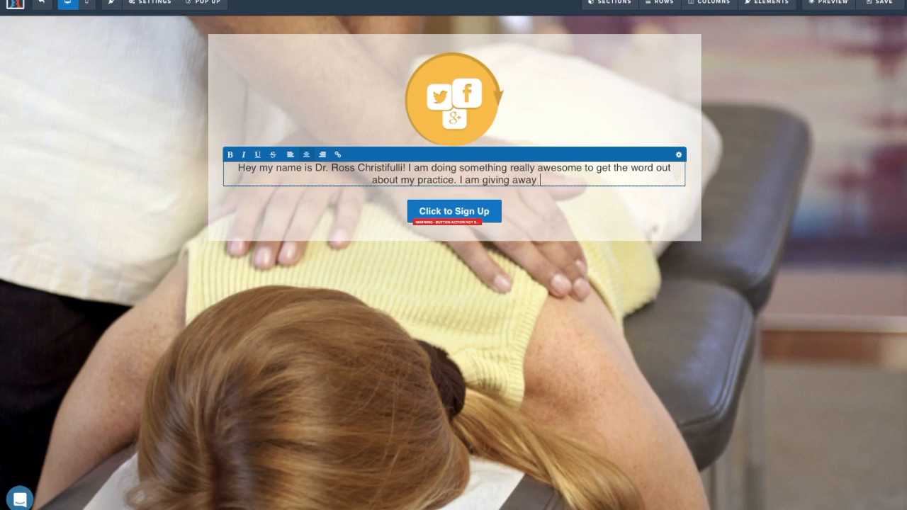
text( 25 vouchers)
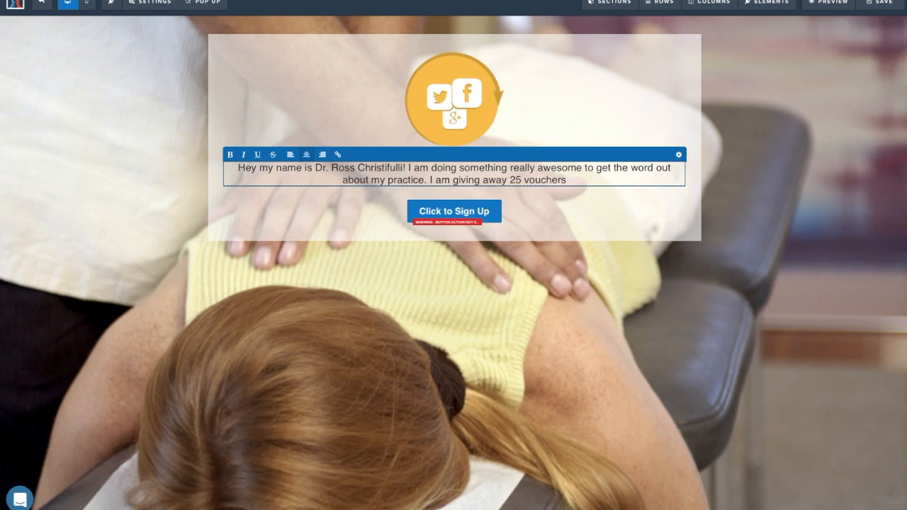
text(to get )
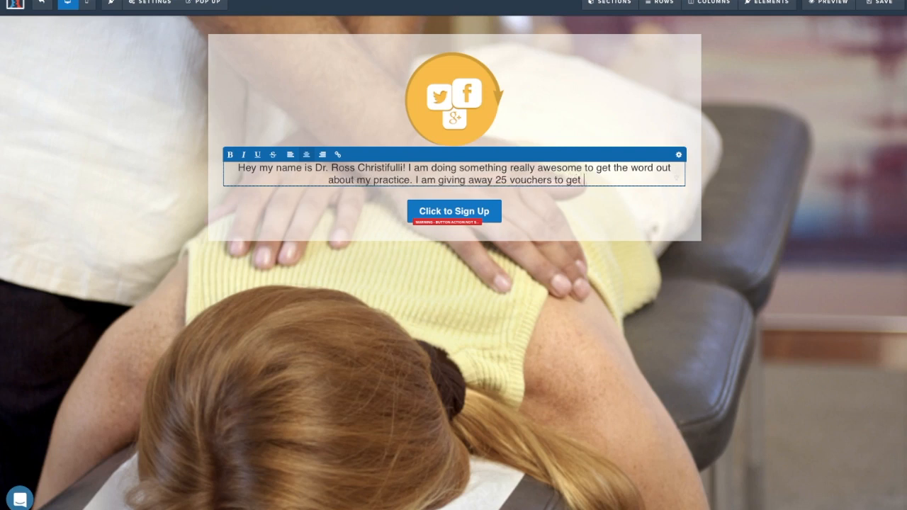
text(a FREE Exam an)
key(BackSpace)
key(BackSpace)
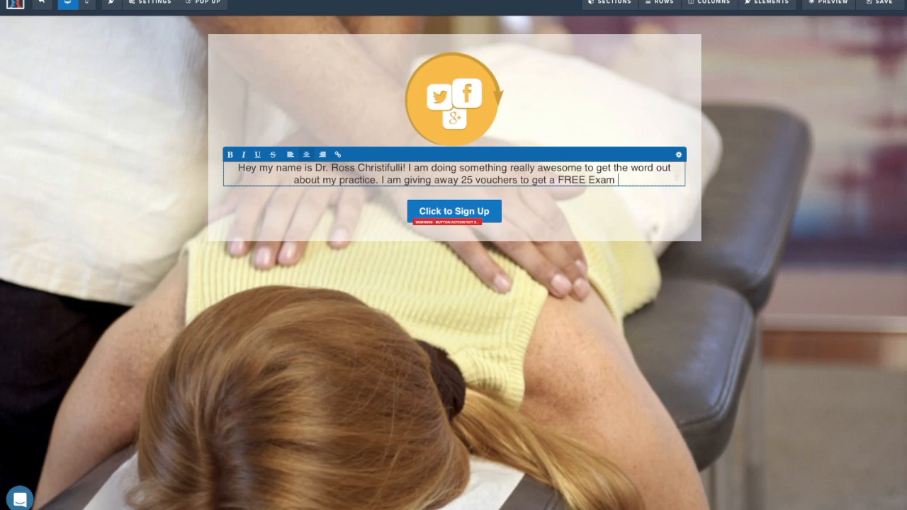
text(& )
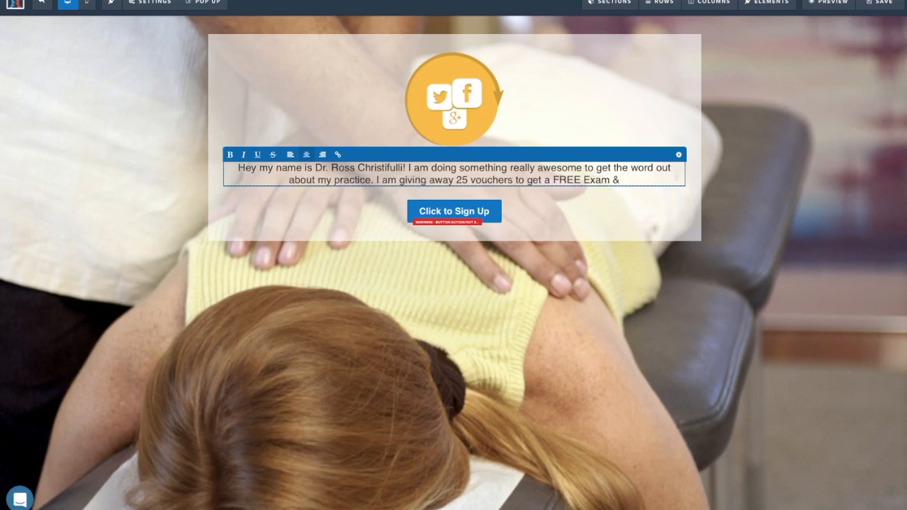
text(X-R)
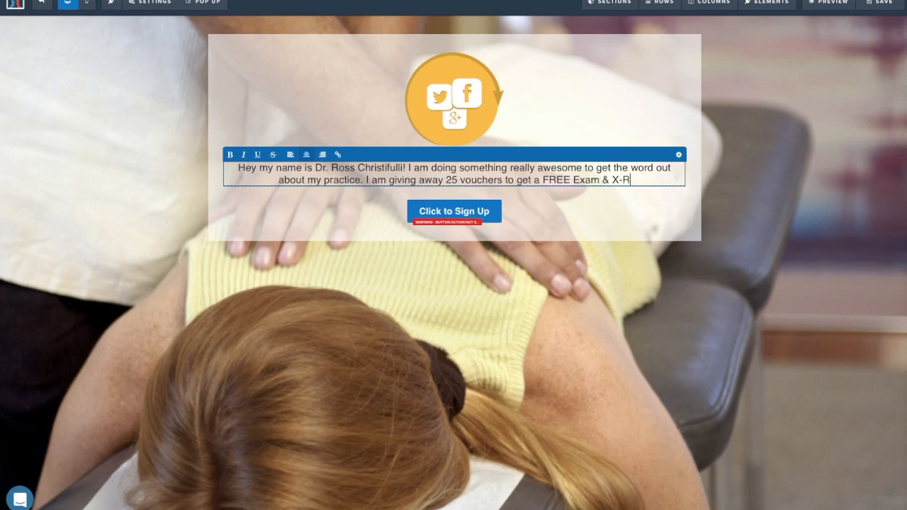
text(ays For)
key(BackSpace)
key(BackSpace)
key(BackSpace)
text(for only )
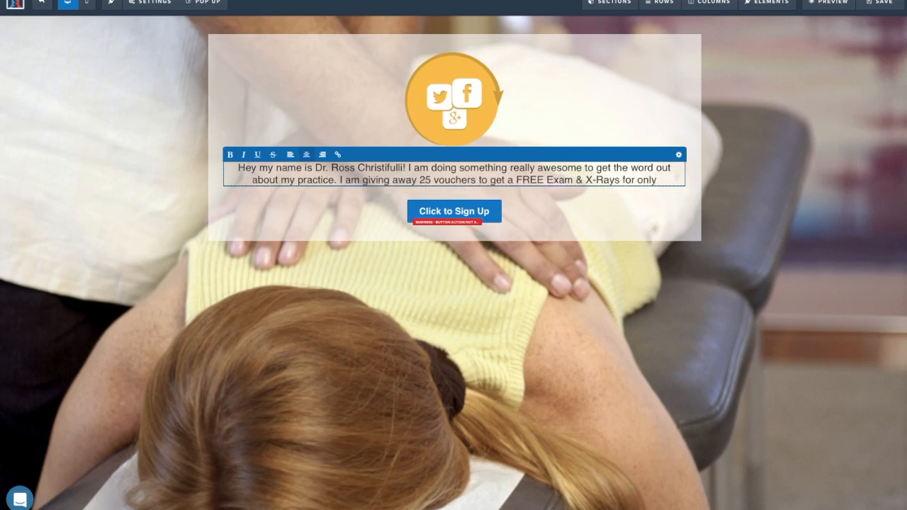
text(21.99!)
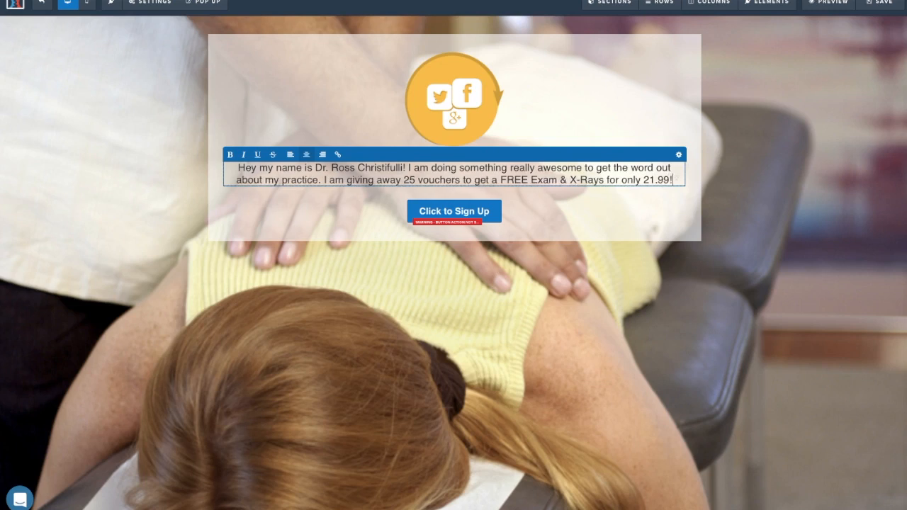
Style the sub-headline in Fjalla One at size 34 with dark grey text.
drag(234, 168, 661, 195)
click(679, 154)
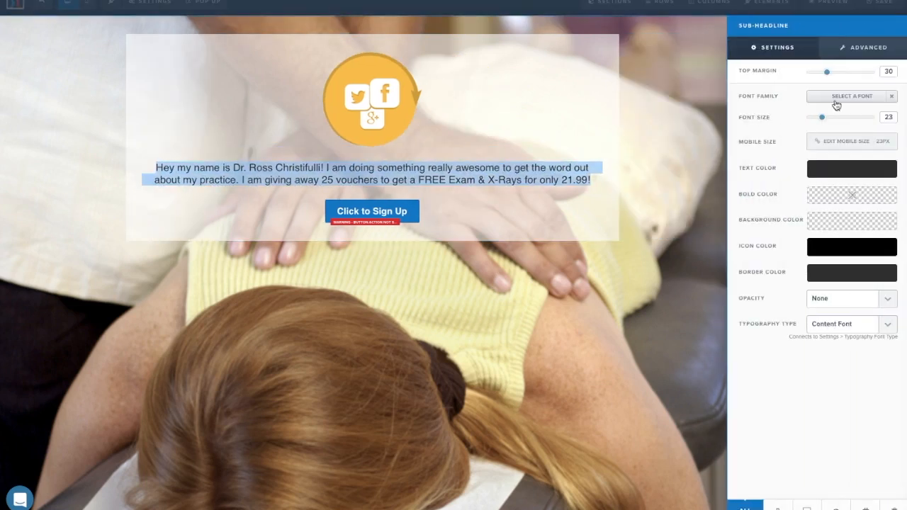
drag(827, 118, 835, 121)
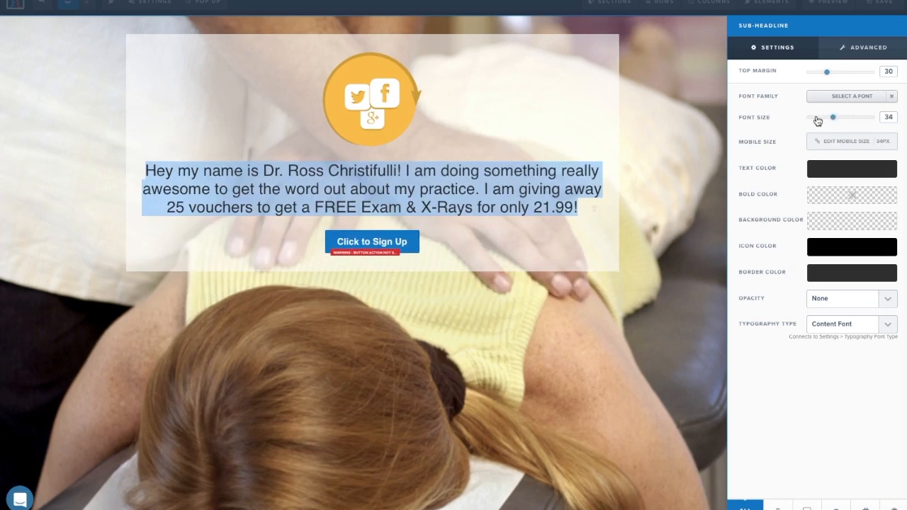
click(833, 97)
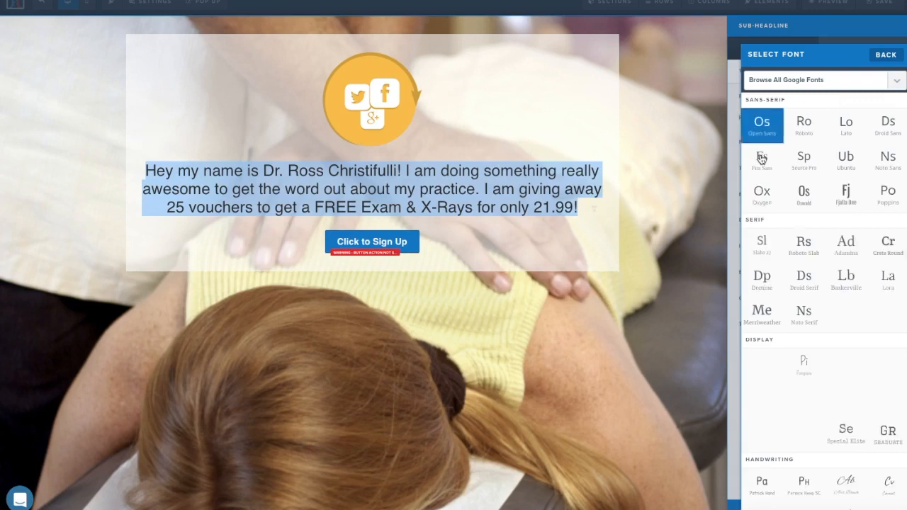
click(849, 200)
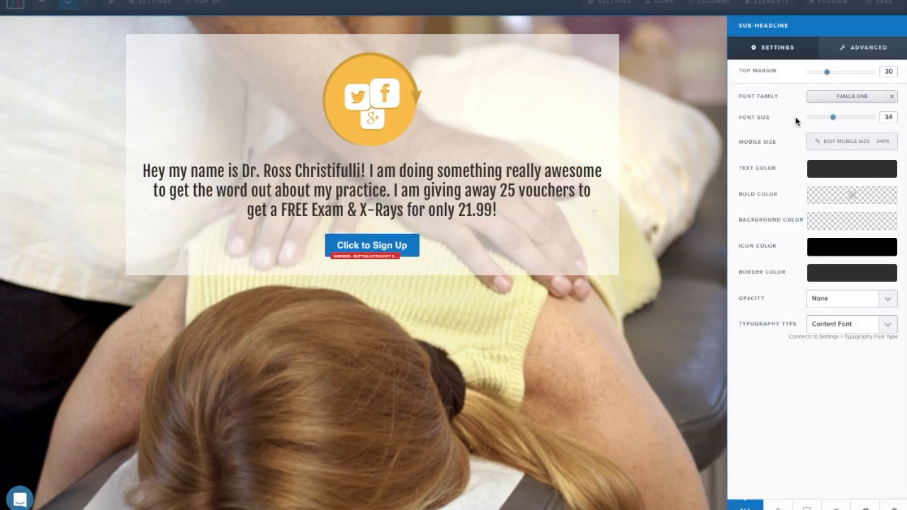
click(835, 168)
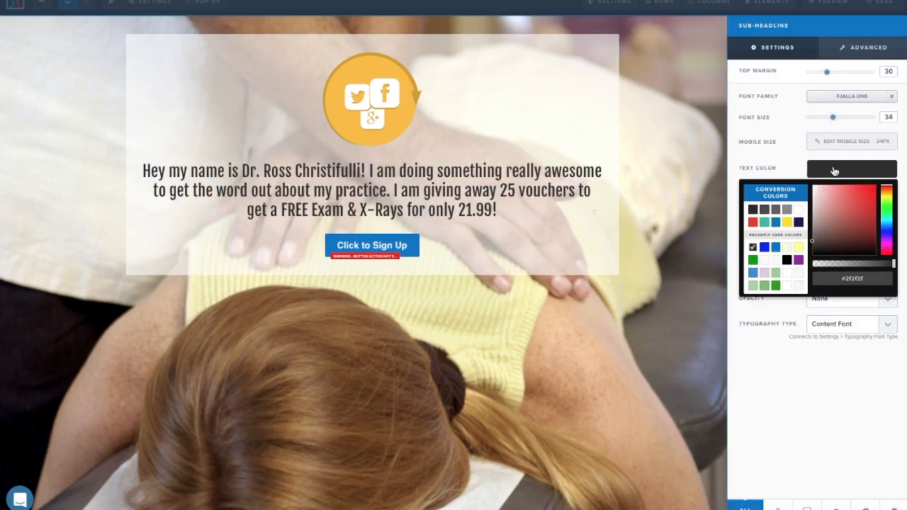
click(753, 223)
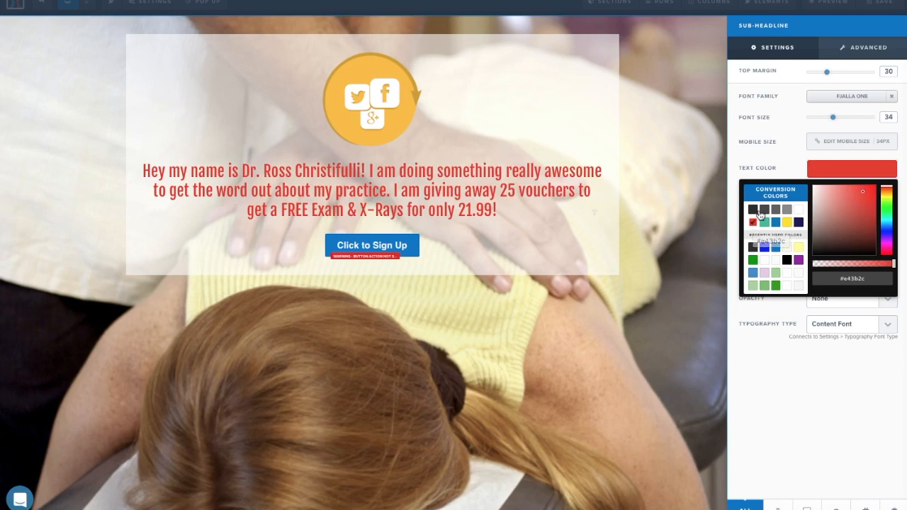
click(762, 210)
click(571, 197)
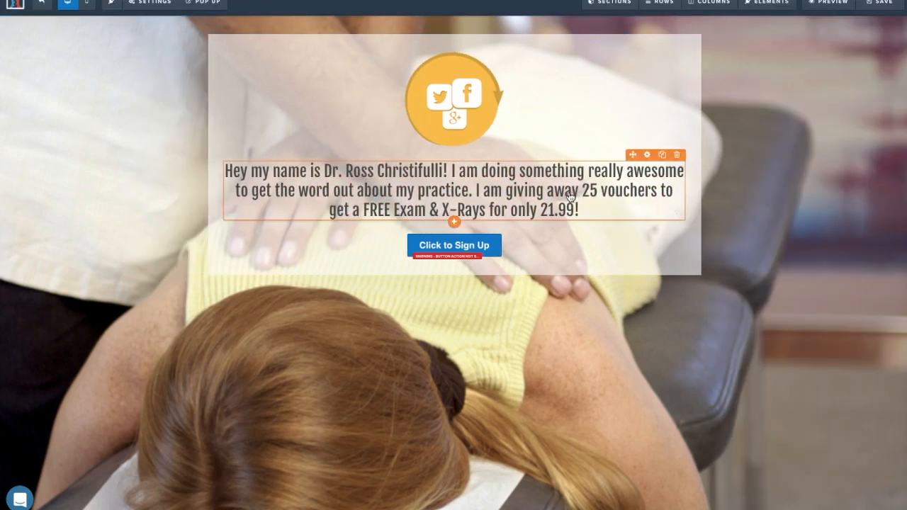
Make 'awesome' in the sub-headline bold, with the sub-headline's bold colour set to red.
click(290, 175)
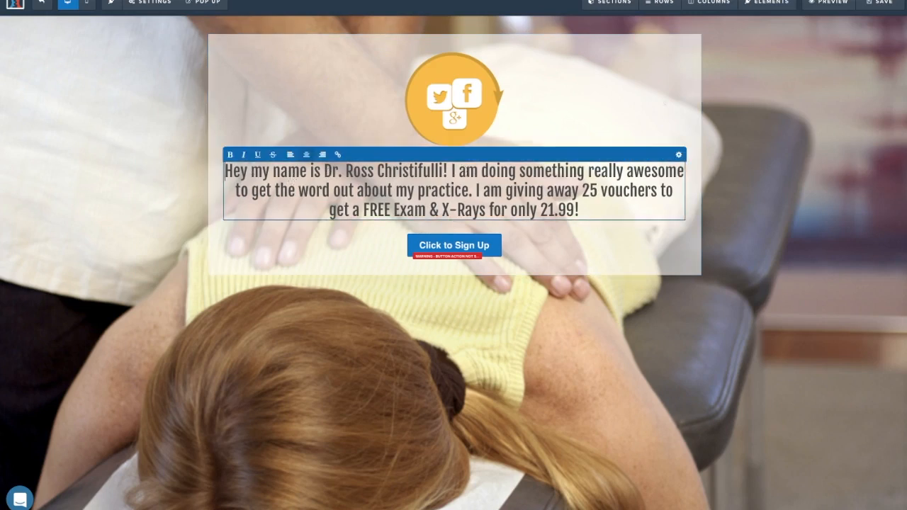
drag(628, 172, 684, 173)
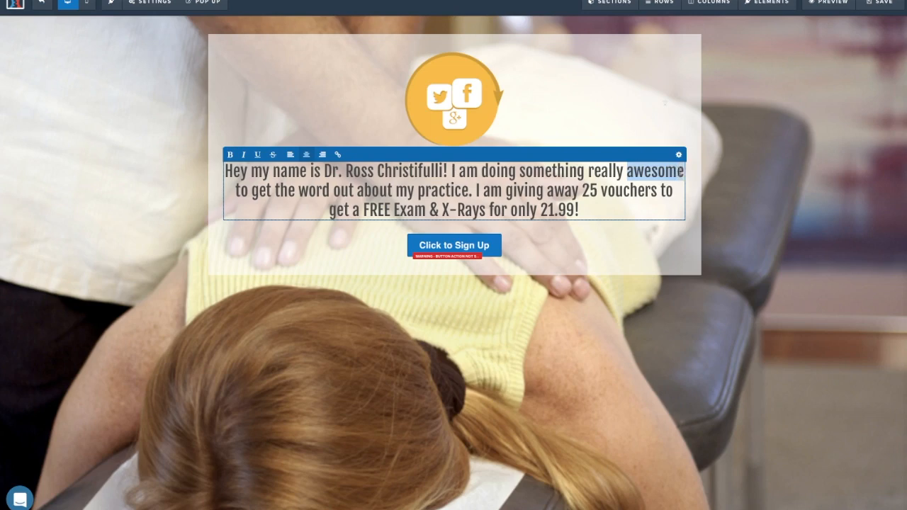
click(230, 155)
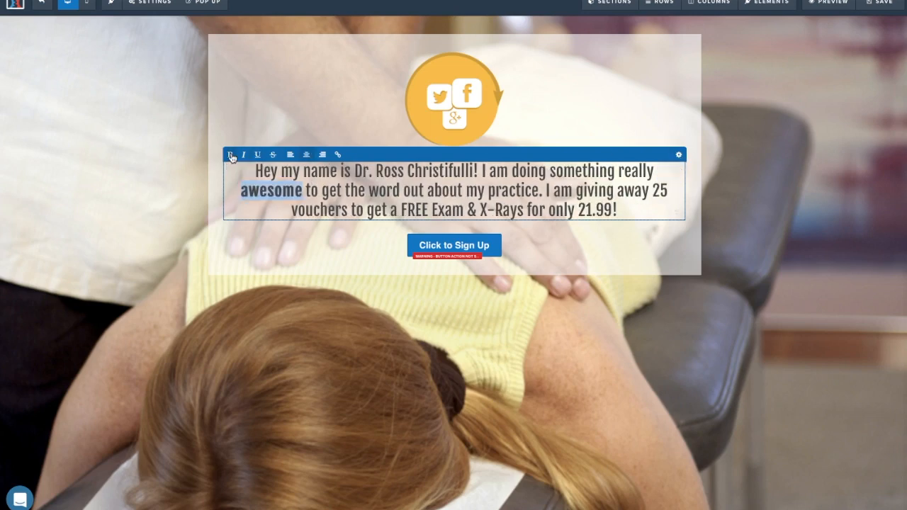
click(678, 155)
click(839, 196)
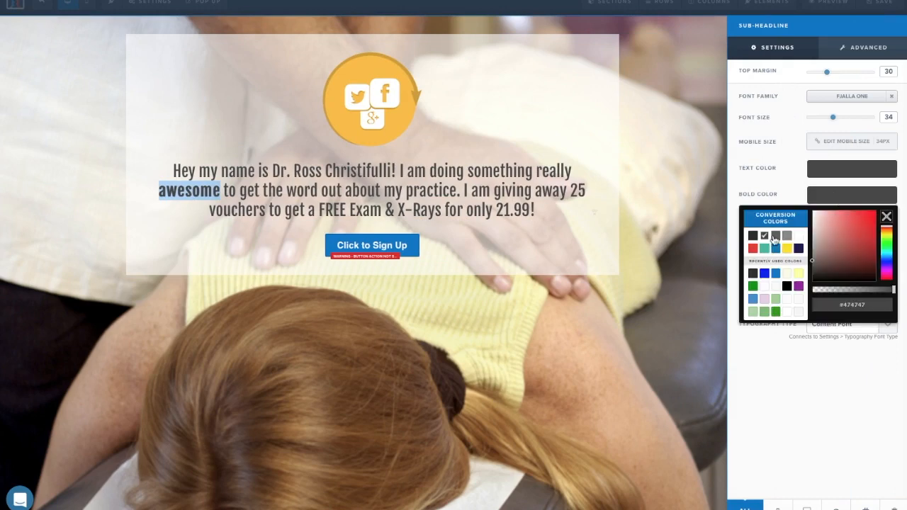
click(754, 249)
click(445, 168)
Underline 'awesome' in the sub-headline, then reselect it for retyping.
click(295, 188)
drag(294, 188, 233, 185)
click(258, 154)
click(418, 208)
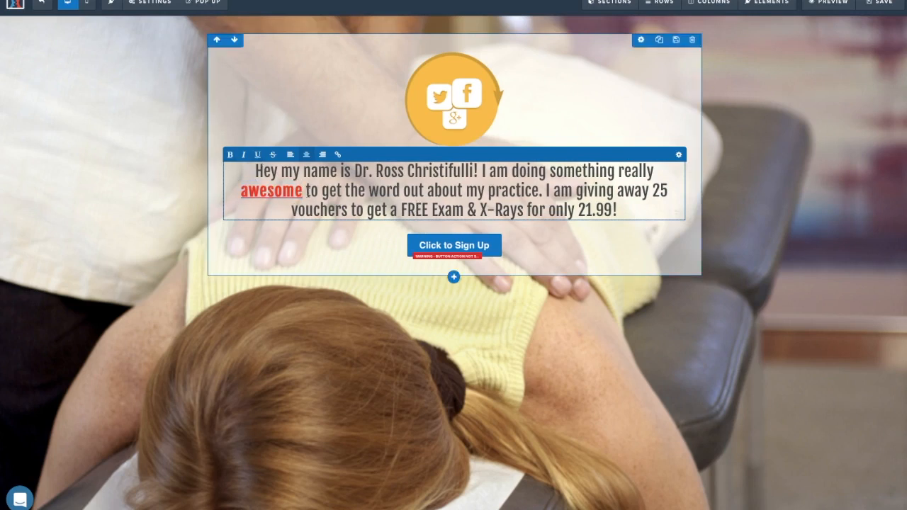
drag(303, 190, 241, 190)
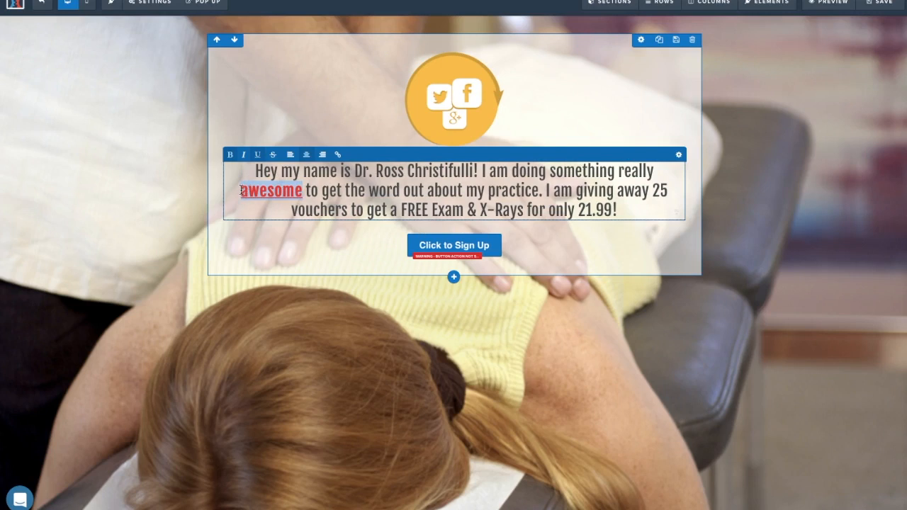
Retype the word as 'AWSEOME', make 'FREE' bold red, and underline 'Exam & X-Rays for'.
text(AWSEOME)
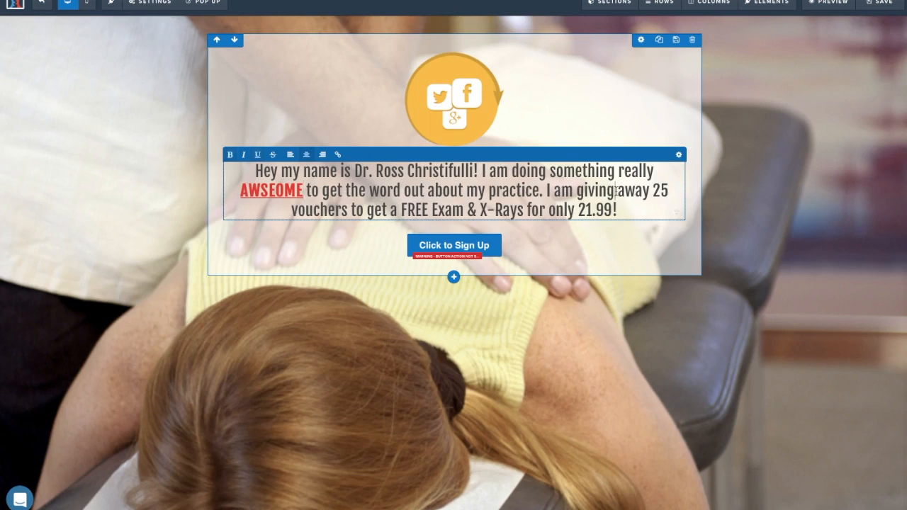
drag(402, 210, 429, 209)
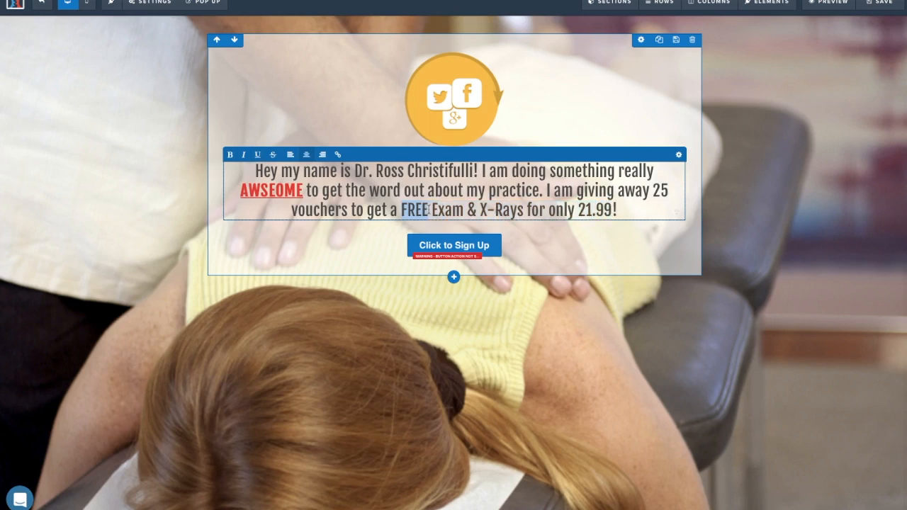
click(230, 154)
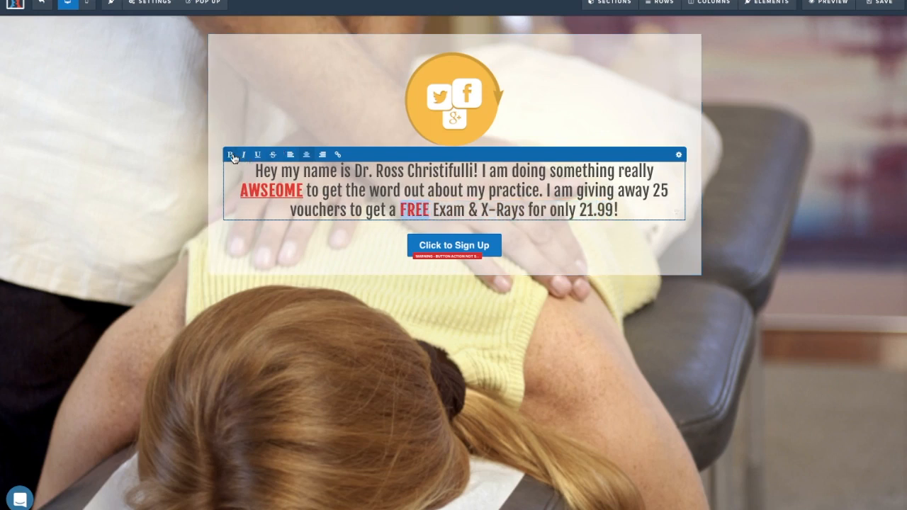
click(448, 209)
mouse_move(432, 210)
mouse_down()
mouse_move(631, 210)
mouse_move(546, 210)
mouse_move(576, 210)
mouse_up()
key(ctrl+u)
Make 'only' bold, red and underlined, retyped in capitals as 'ONLY'.
click(239, 156)
click(239, 156)
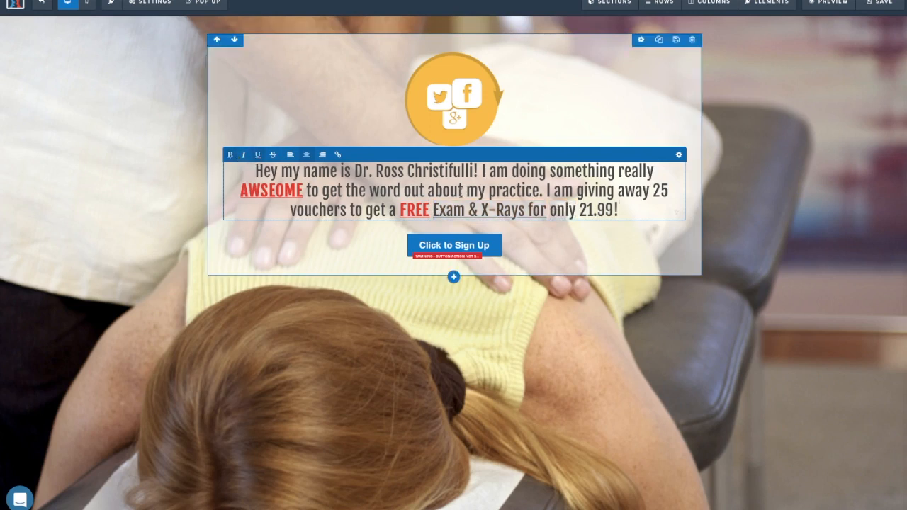
drag(578, 215, 549, 211)
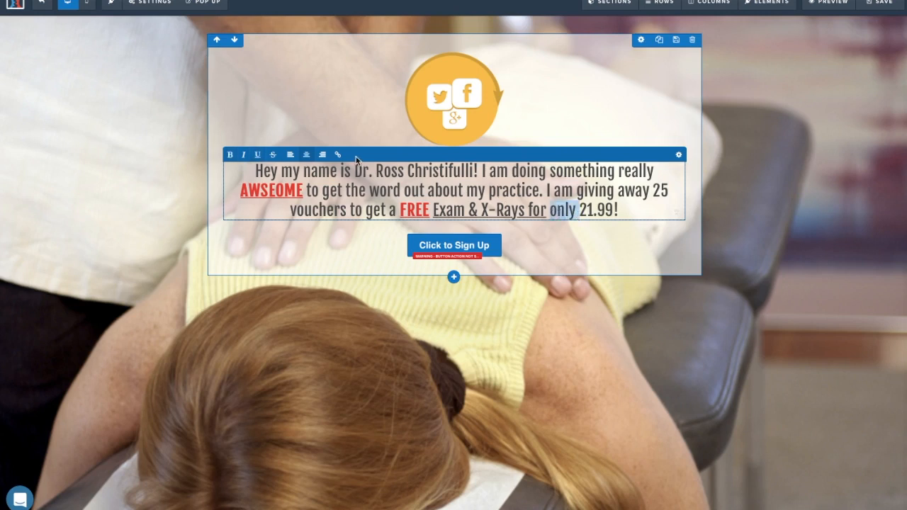
click(236, 156)
click(257, 155)
click(626, 209)
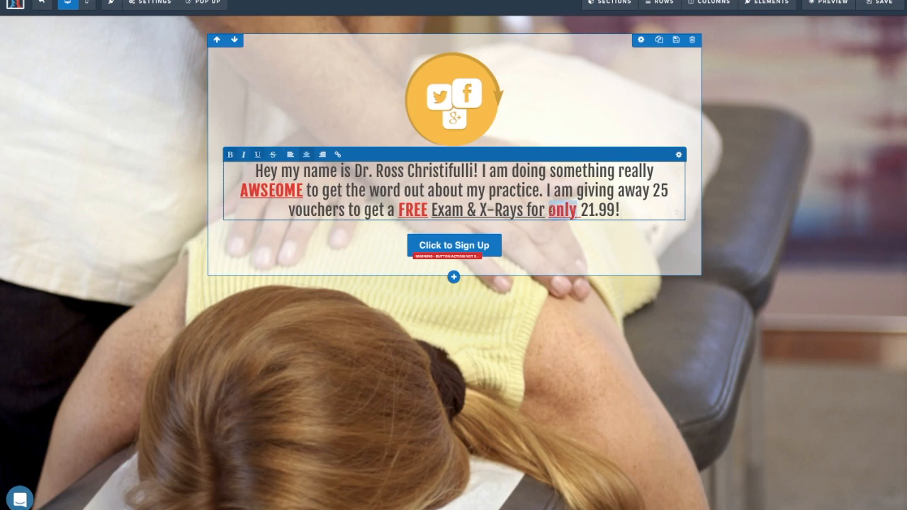
text(ONLY)
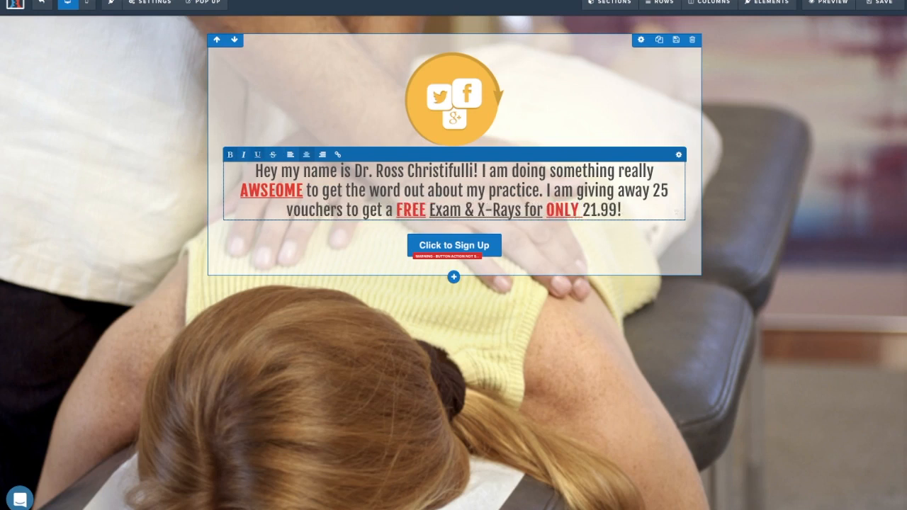
Raise the intro paragraph's top margin from 30 to 90.
click(553, 105)
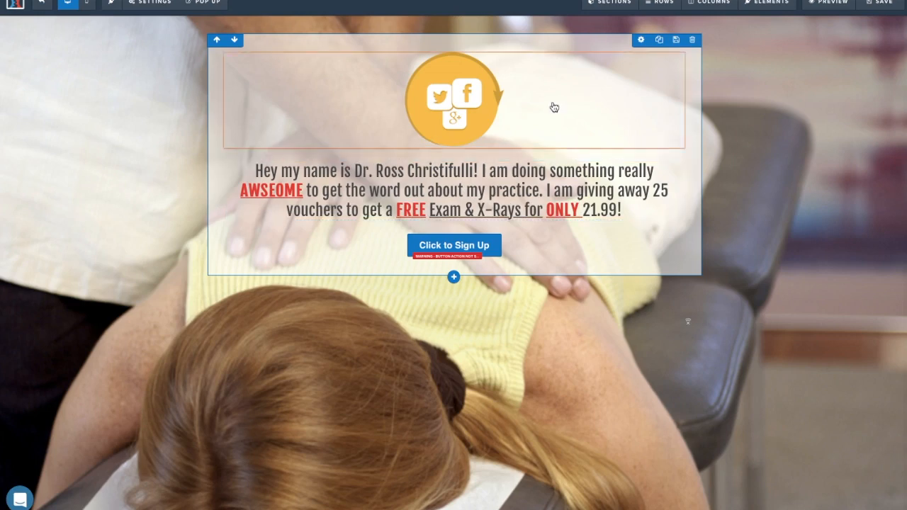
click(649, 157)
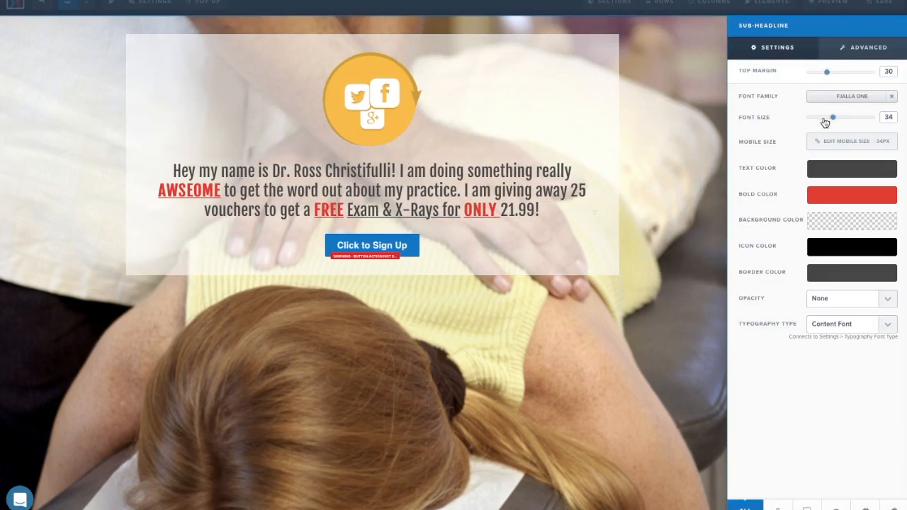
drag(829, 73, 870, 77)
Add a sub-headline above the button reading 'Get your FREE voucher below!'.
click(547, 183)
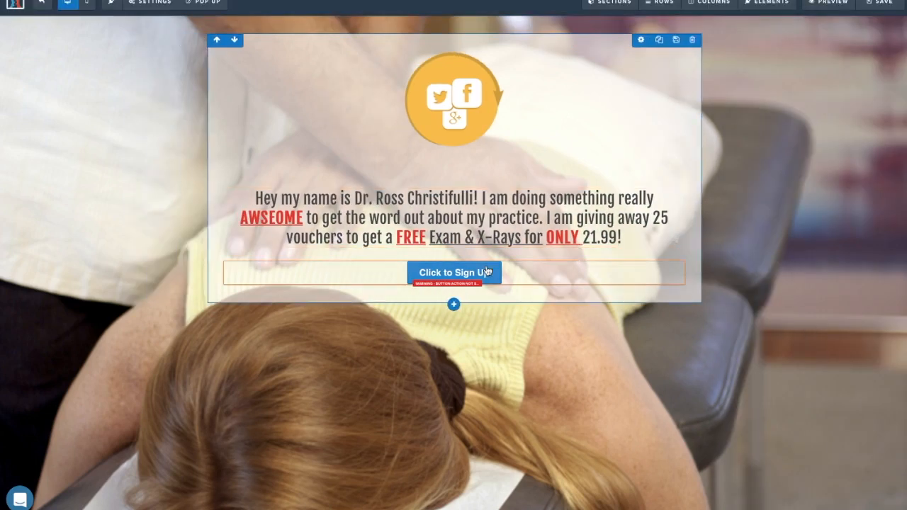
click(454, 252)
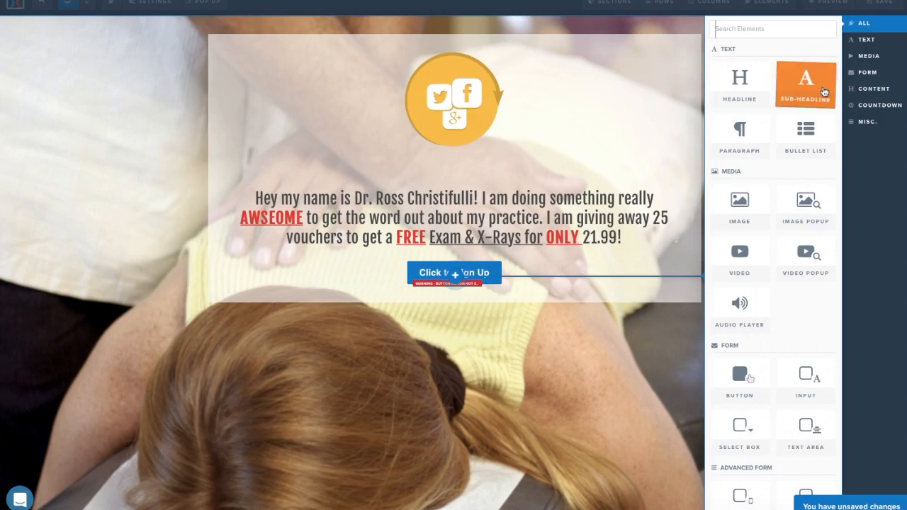
click(824, 92)
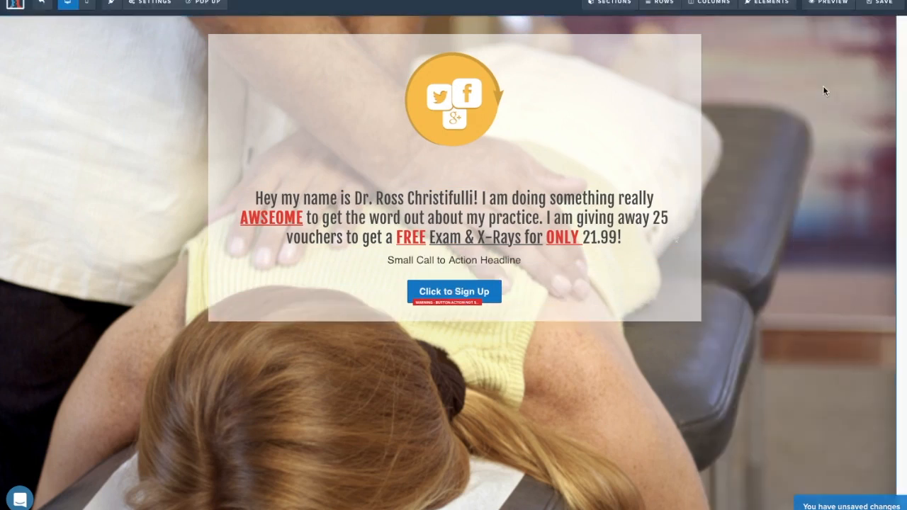
click(538, 261)
drag(539, 261, 388, 261)
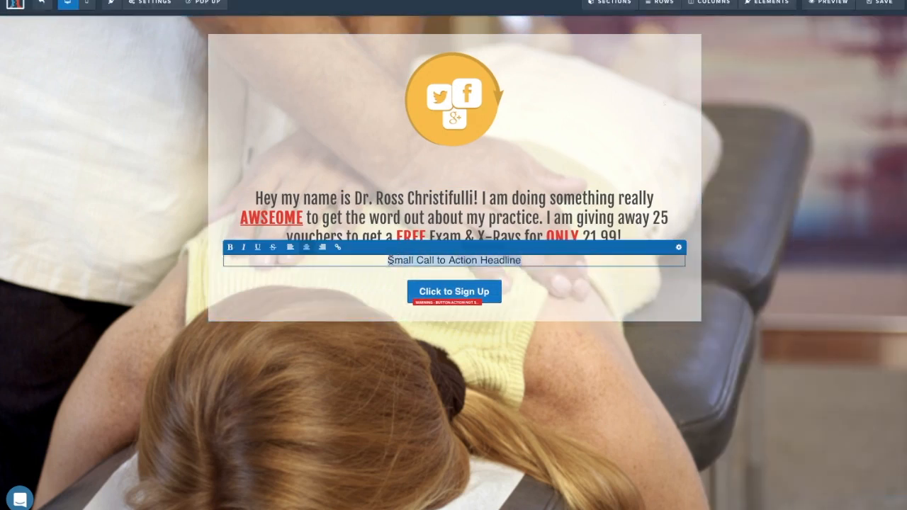
text(To)
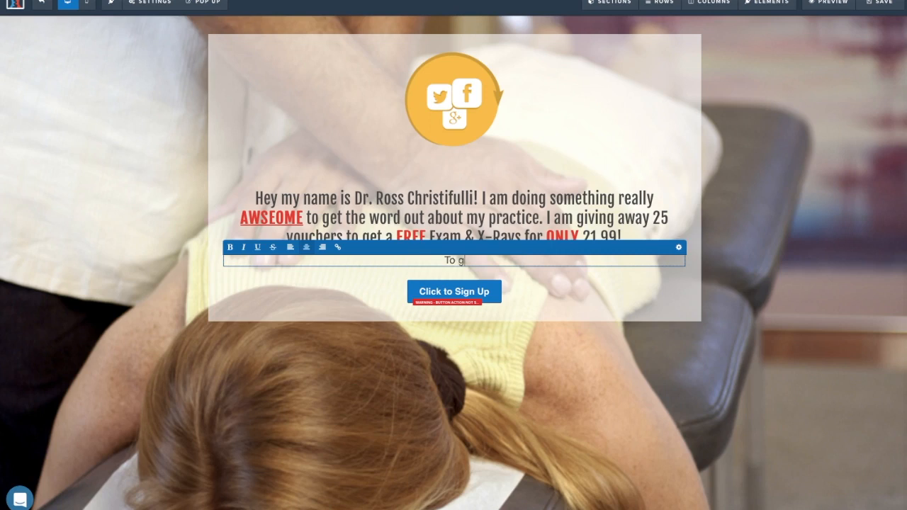
text( get)
key(BackSpace)
key(BackSpace)
key(BackSpace)
key(BackSpace)
text(Get your FREE)
text( vouc)
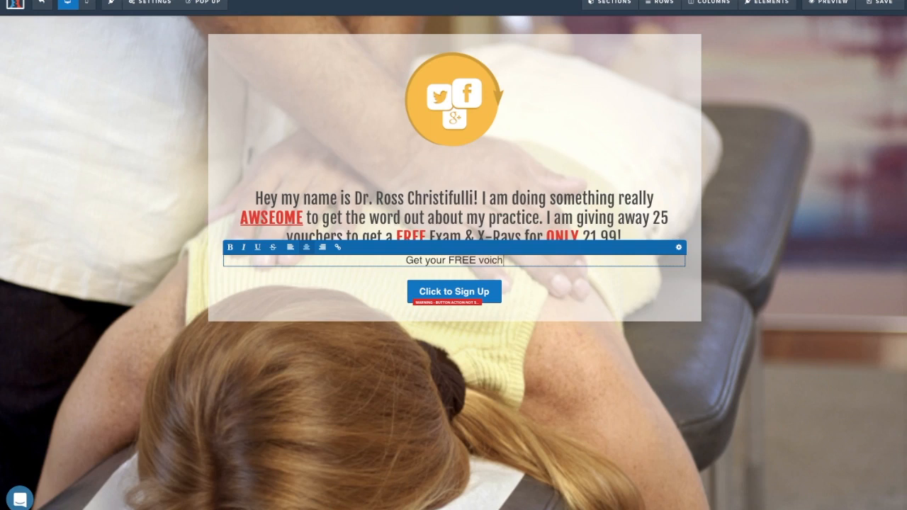
text(her below!)
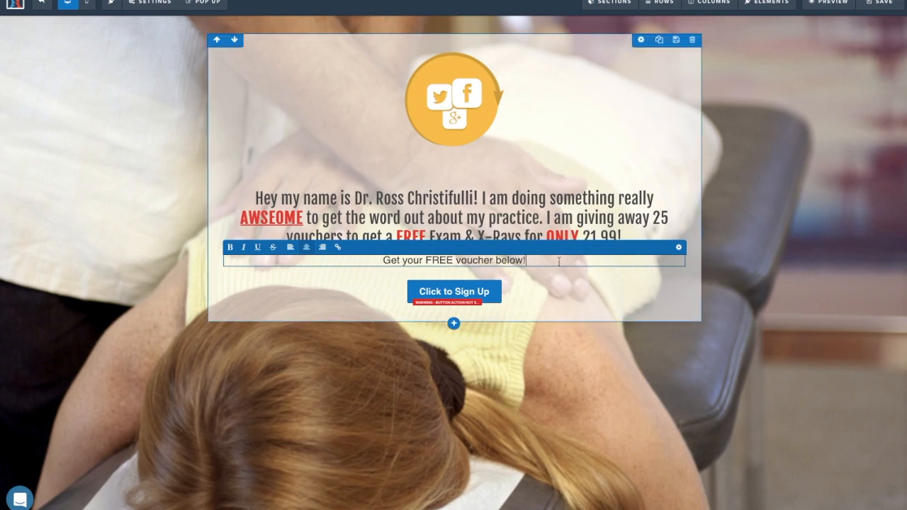
Enlarge the voucher line to font size 30 and break the intro after 'Christifulli!'.
click(678, 249)
drag(822, 115, 831, 122)
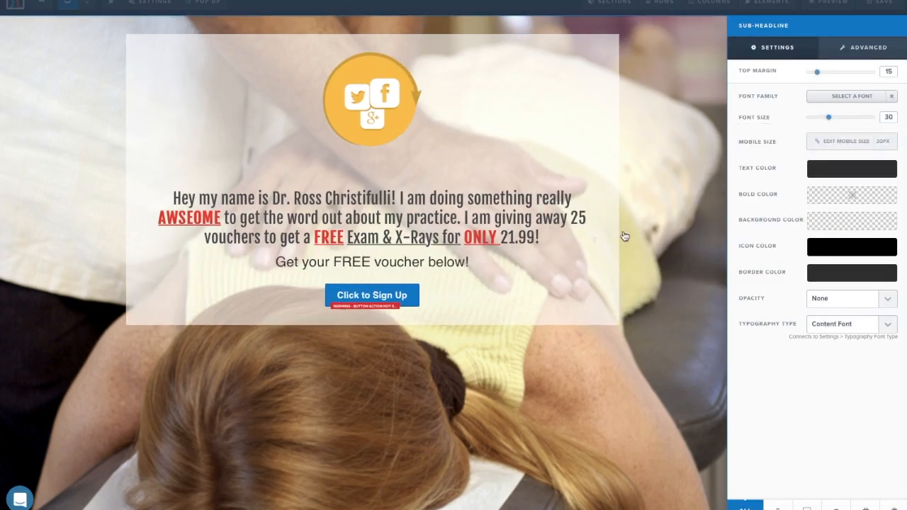
click(593, 245)
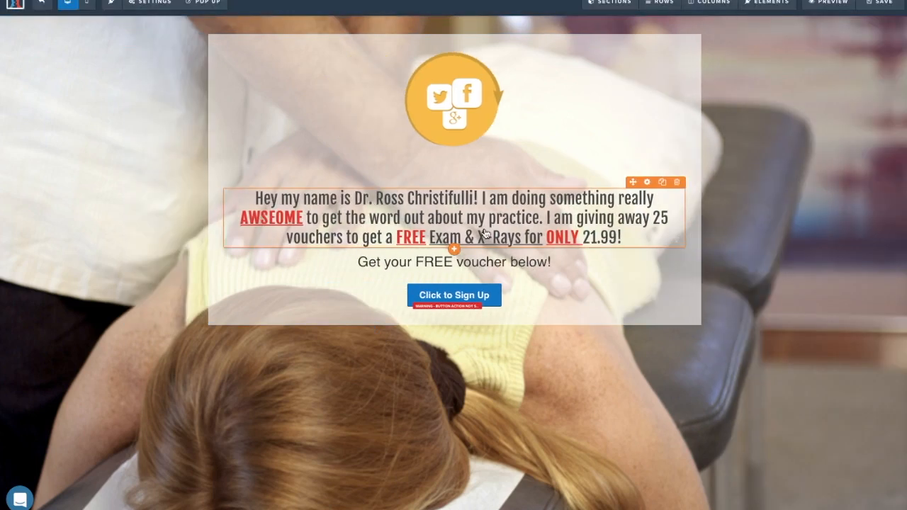
click(481, 198)
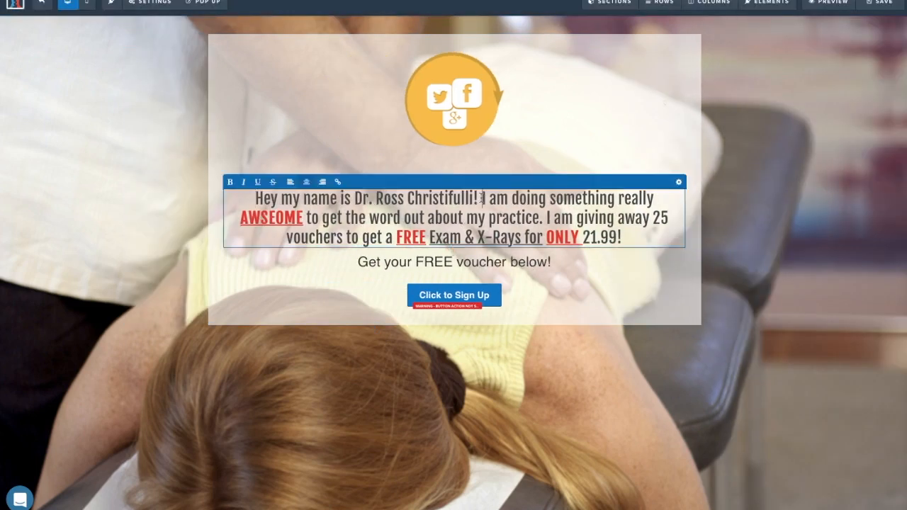
key(Return)
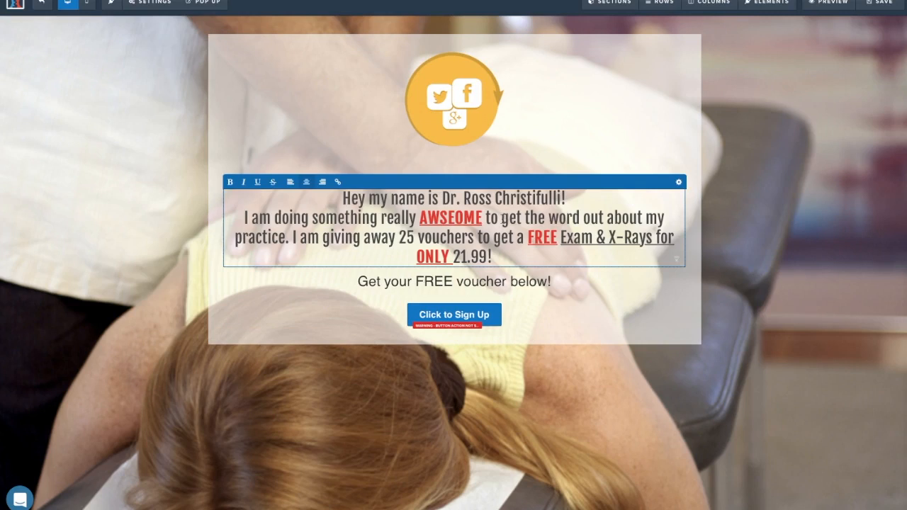
Move 'I am giving away 25 vouchers' onto its own line in the intro paragraph.
click(289, 238)
key(Return)
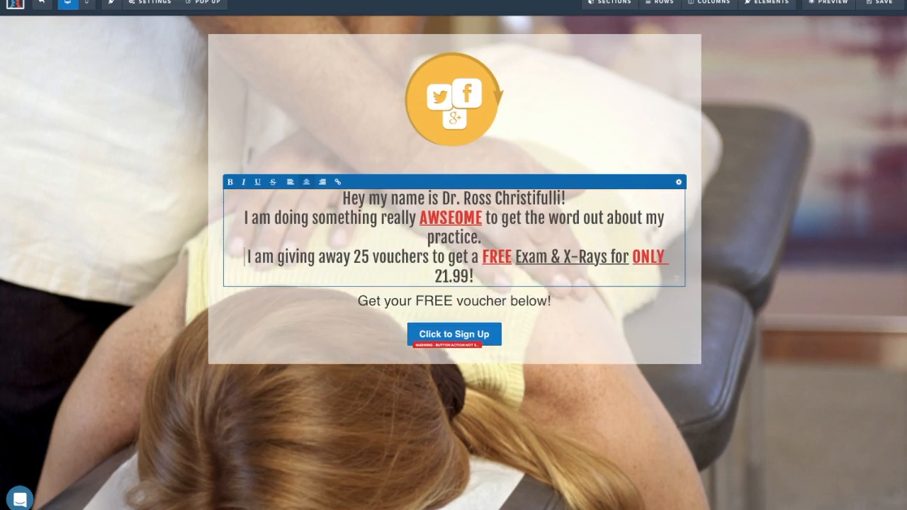
click(471, 301)
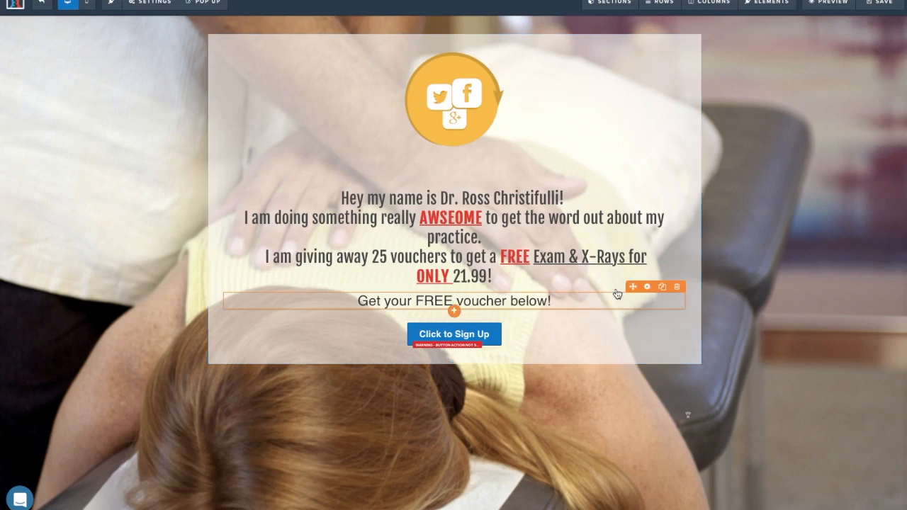
Enlarge the voucher line to font size 40 with more top margin, and open the button's settings.
click(649, 289)
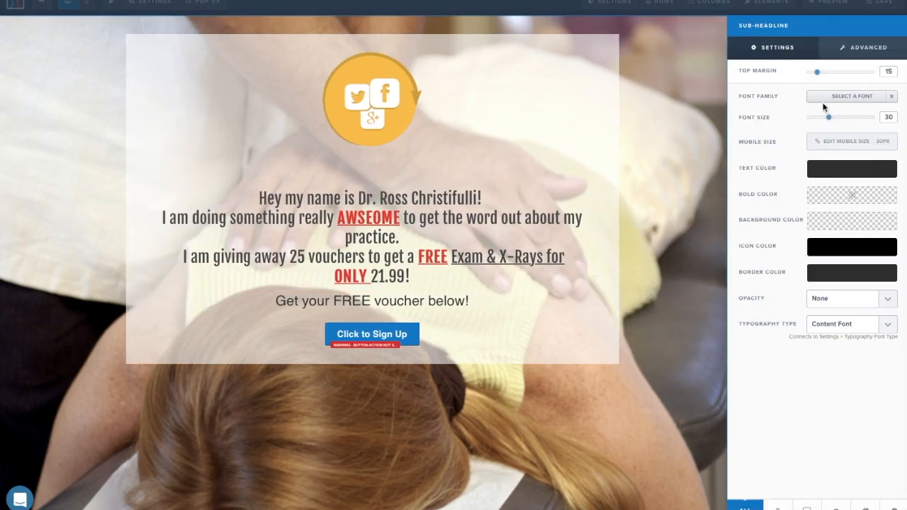
drag(833, 119, 846, 117)
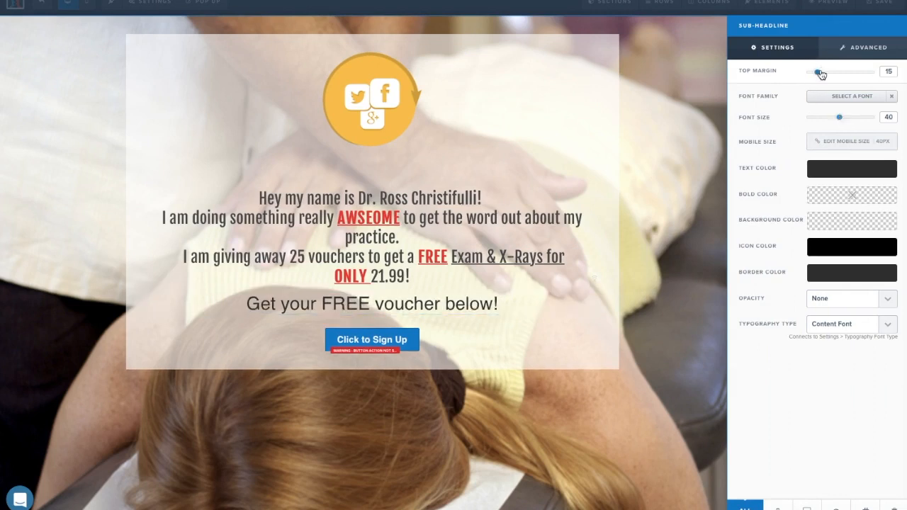
drag(820, 74, 826, 75)
click(688, 103)
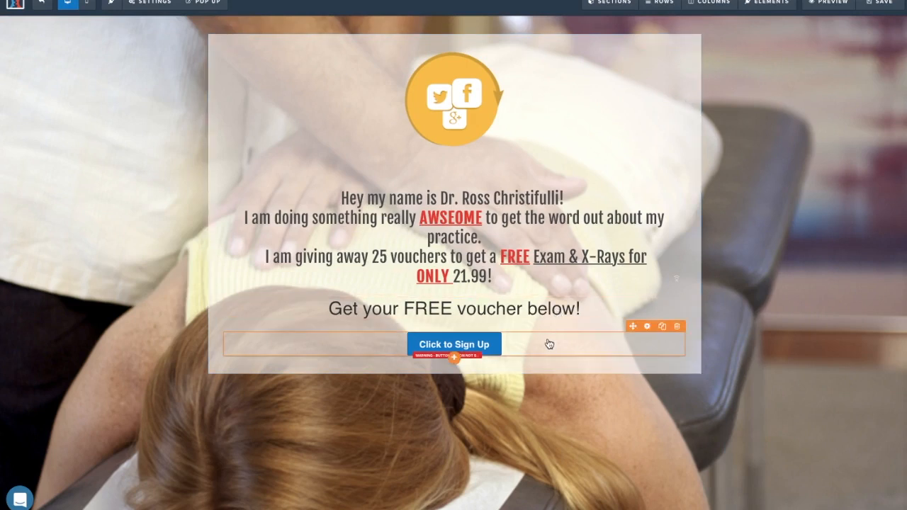
click(648, 328)
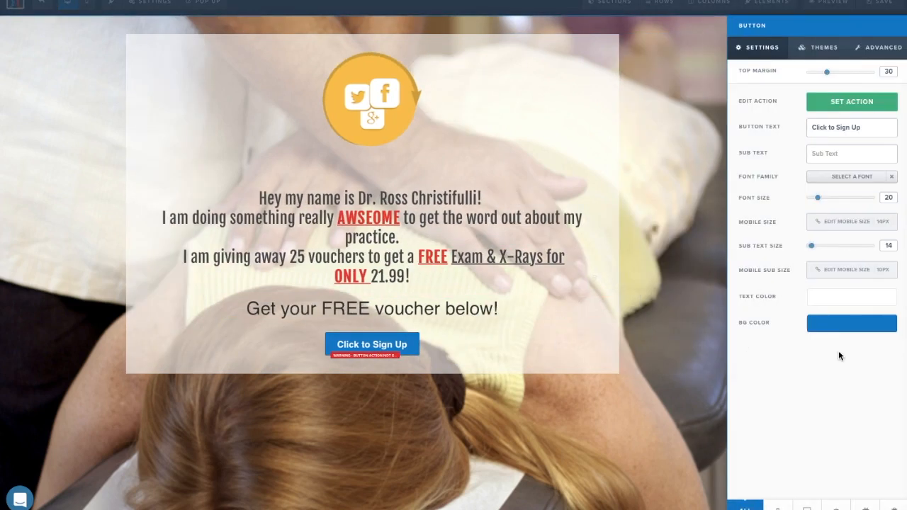
Give the sign-up button a green background, font size 42, and text 'Send Me My Voucher>>' / 'Click Here'.
click(835, 327)
click(776, 441)
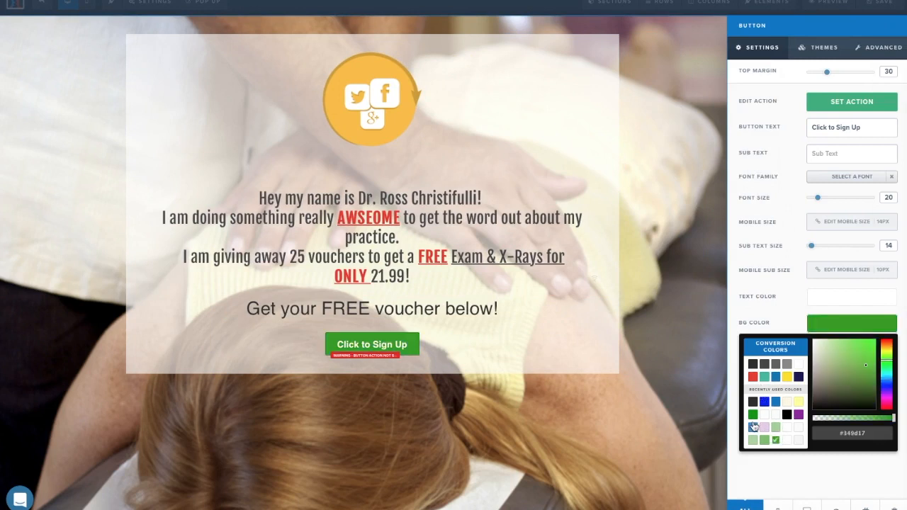
click(754, 414)
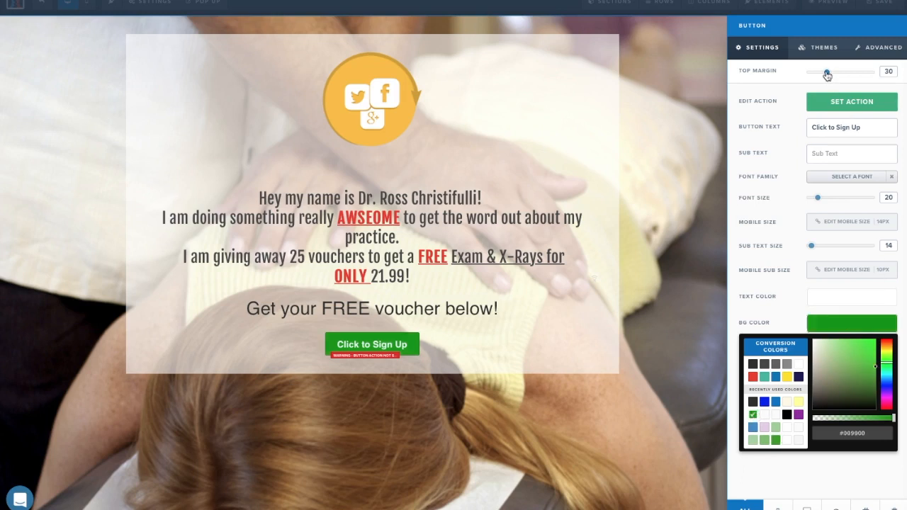
click(790, 135)
drag(817, 198, 839, 202)
drag(858, 135, 793, 131)
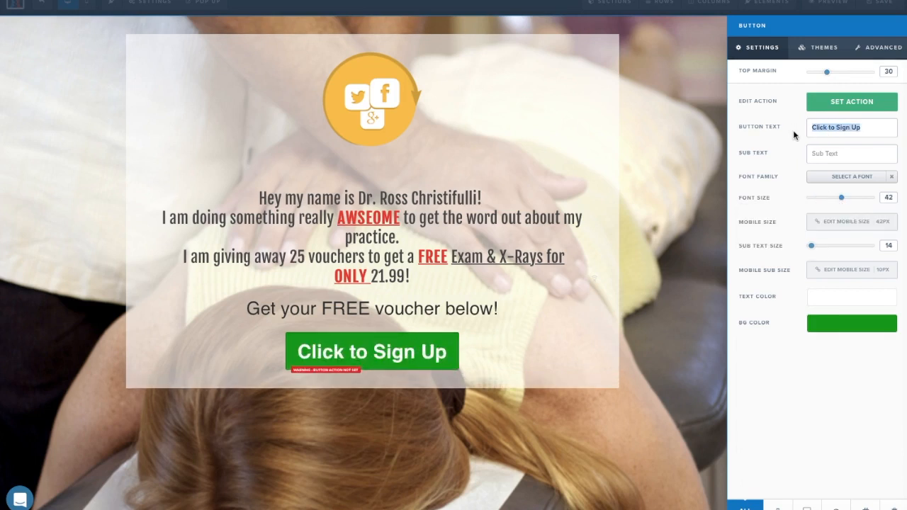
text(Send )
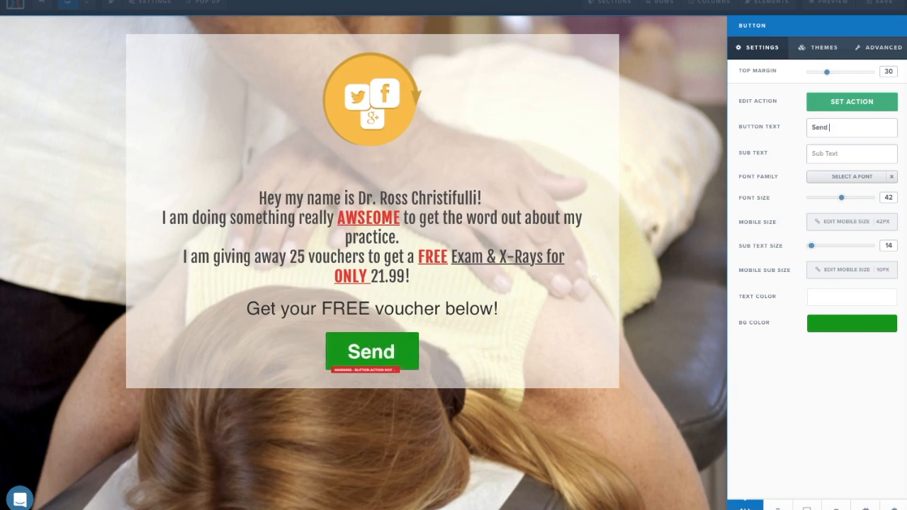
text(Me My Vouche)
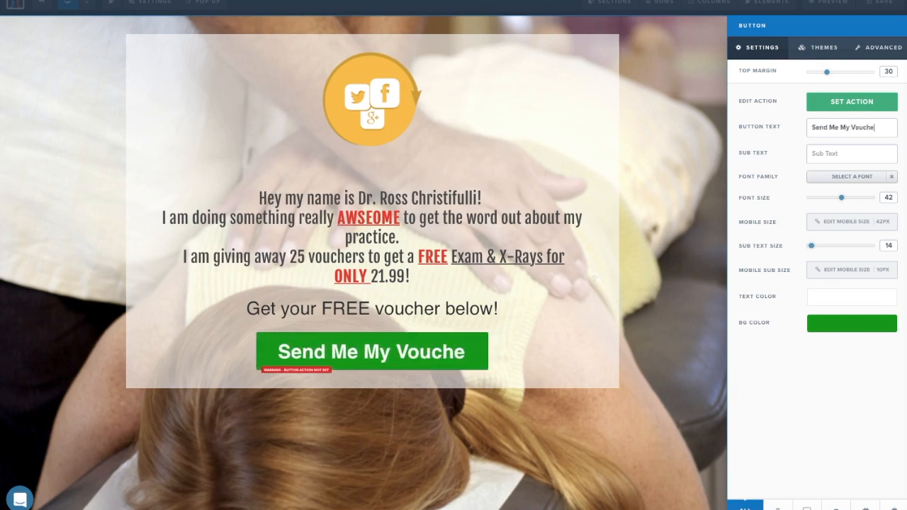
text(r>>)
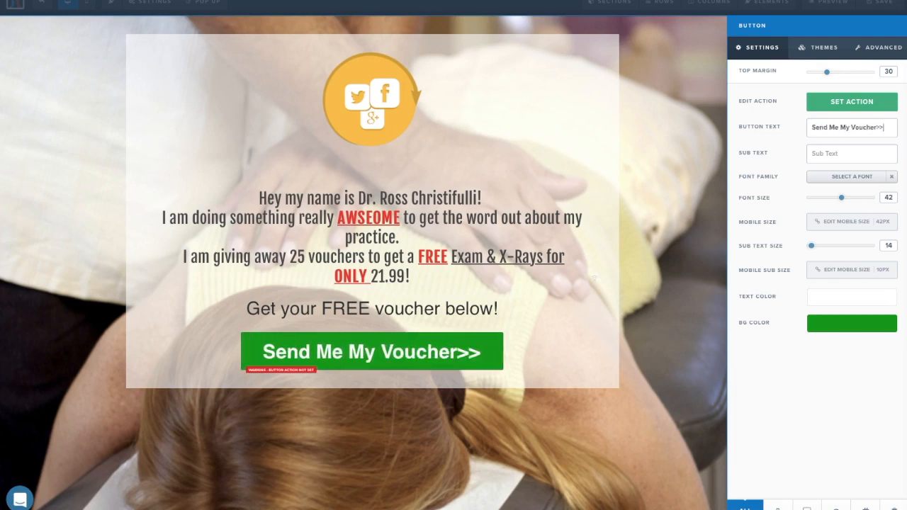
text(Click Here)
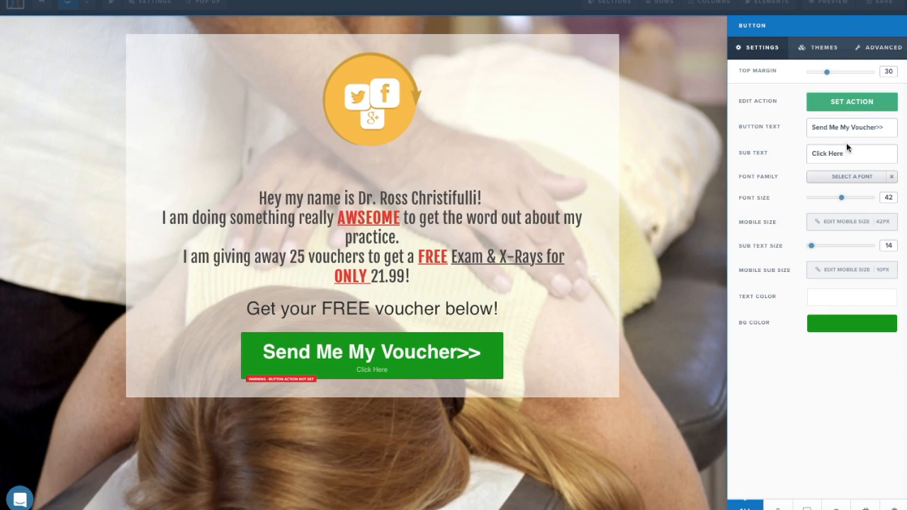
Change the voucher button background to red and shrink its font size to 36.
click(830, 328)
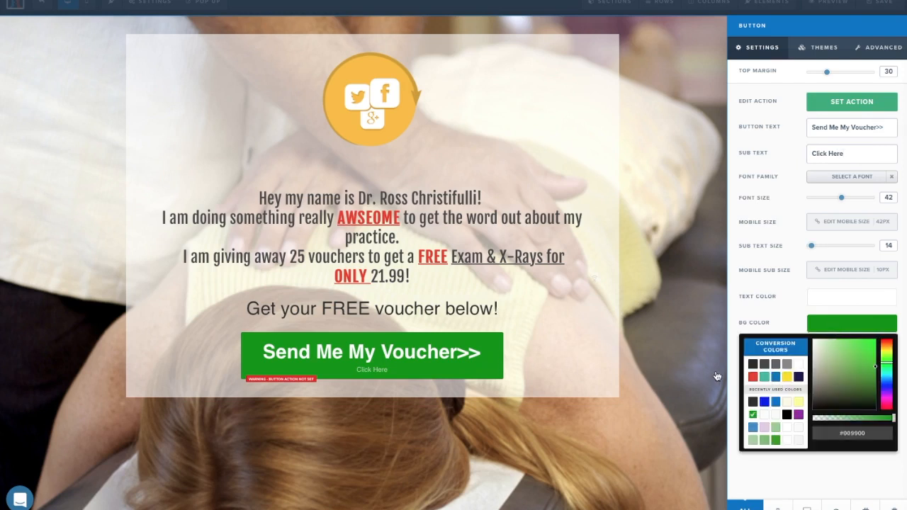
click(754, 364)
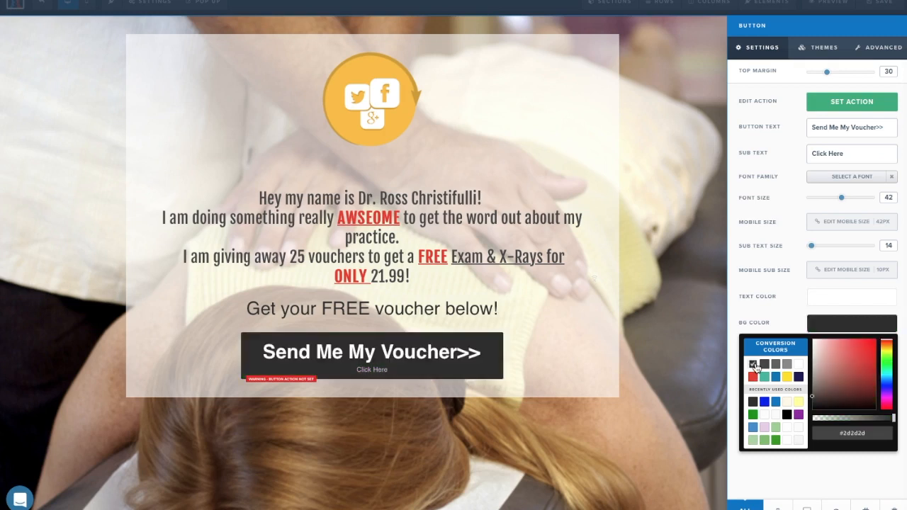
click(753, 378)
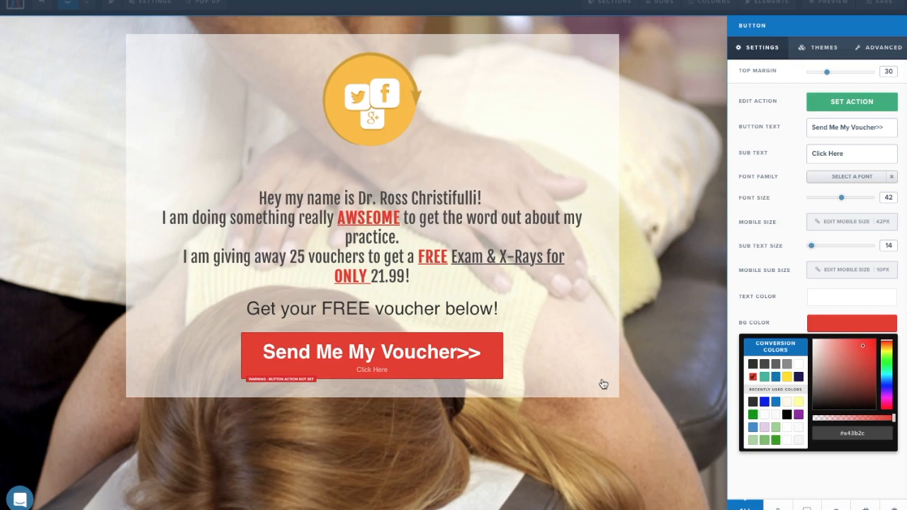
click(770, 244)
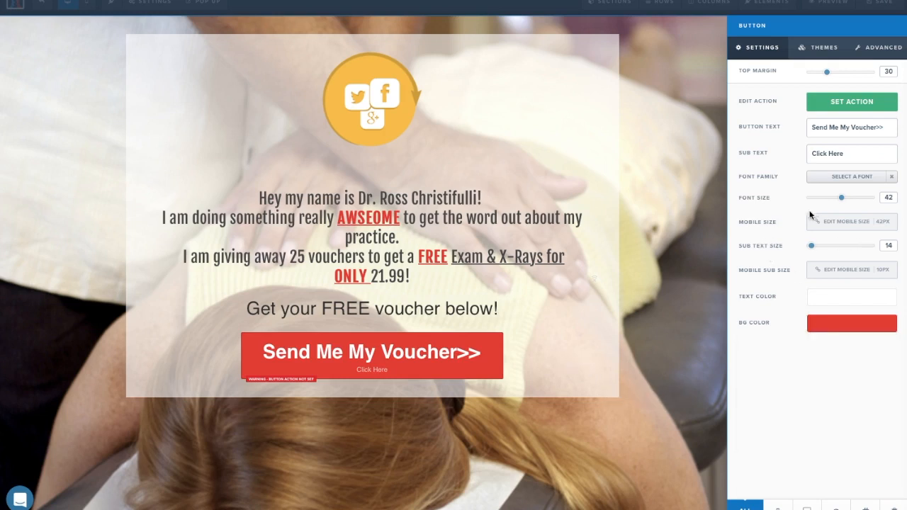
mouse_move(842, 204)
mouse_down()
mouse_move(852, 203)
mouse_move(836, 206)
mouse_up()
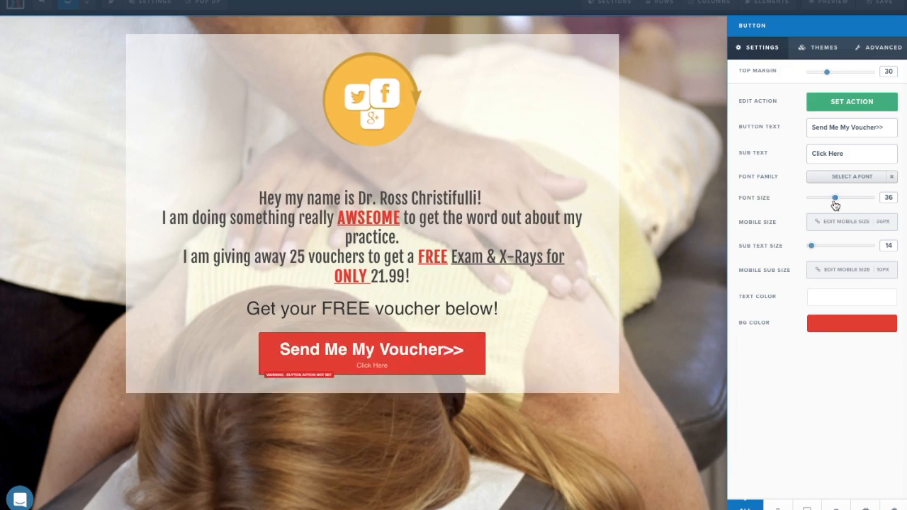
Look over the button's advanced styling options and reopen the voucher button's settings.
click(882, 48)
click(760, 48)
click(401, 358)
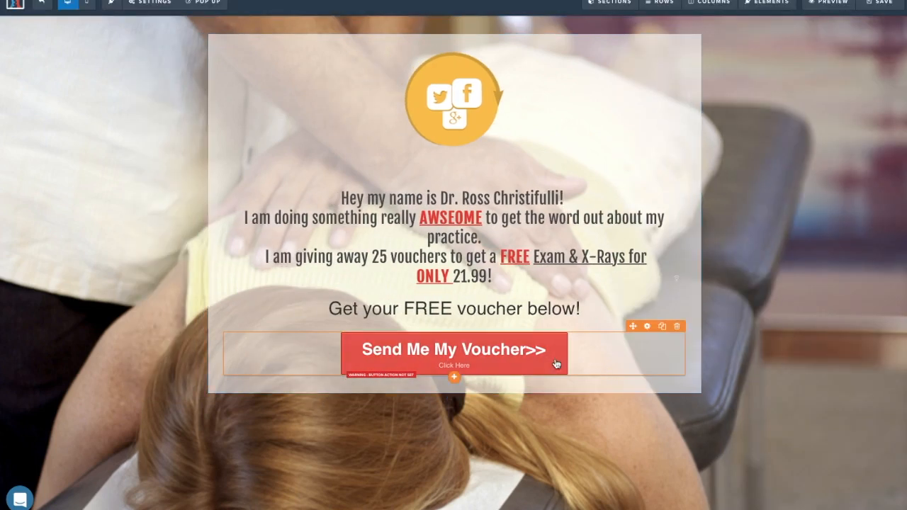
click(647, 326)
Set the voucher button to Fill Width with 10px rounded corners, after trying 15px and square.
click(879, 46)
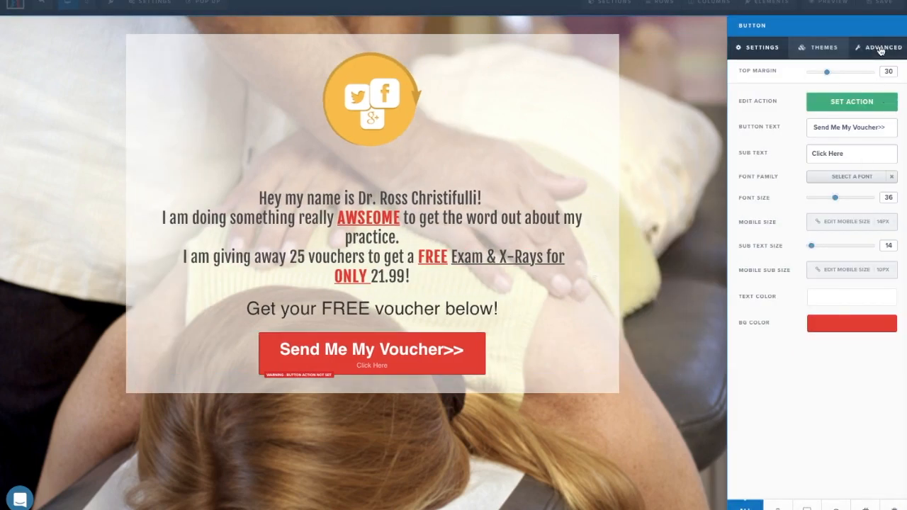
click(856, 99)
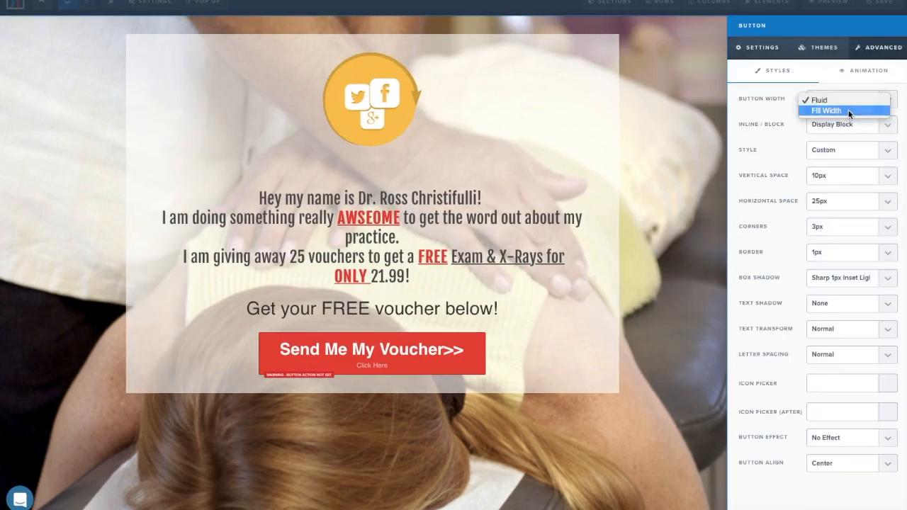
click(849, 112)
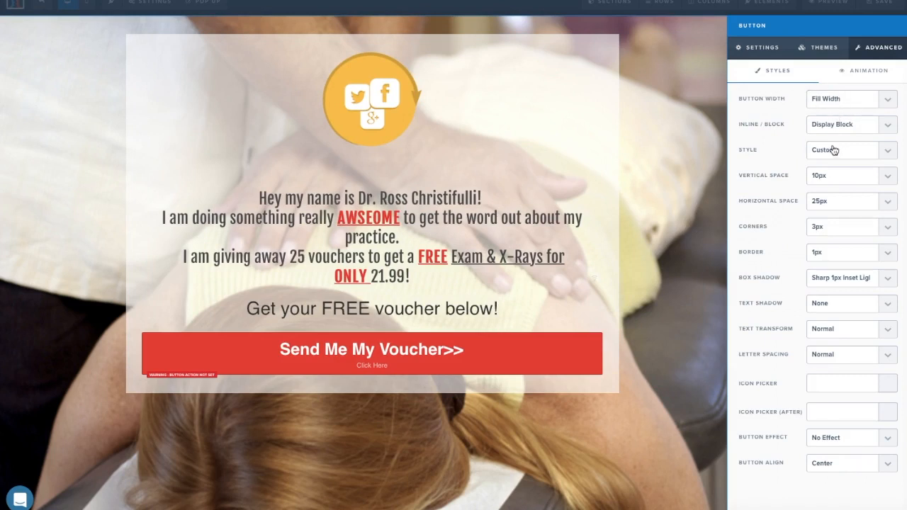
click(828, 224)
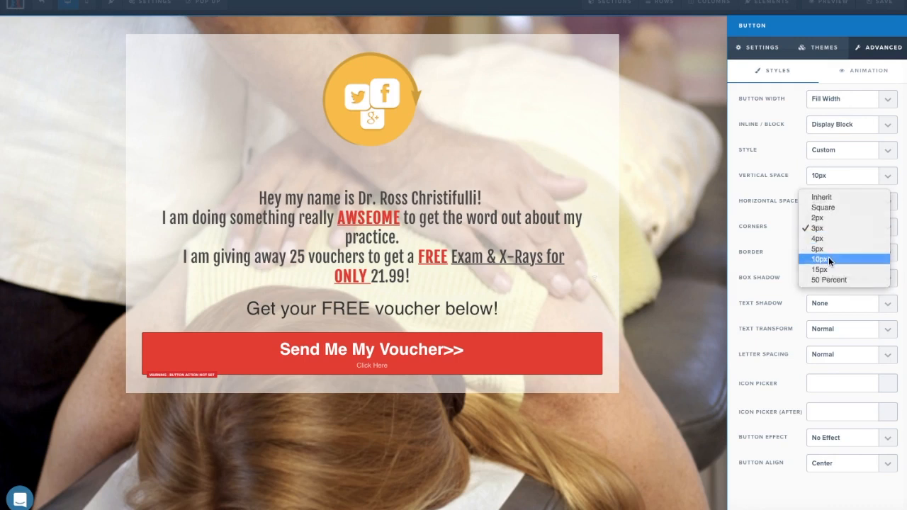
click(828, 256)
click(854, 228)
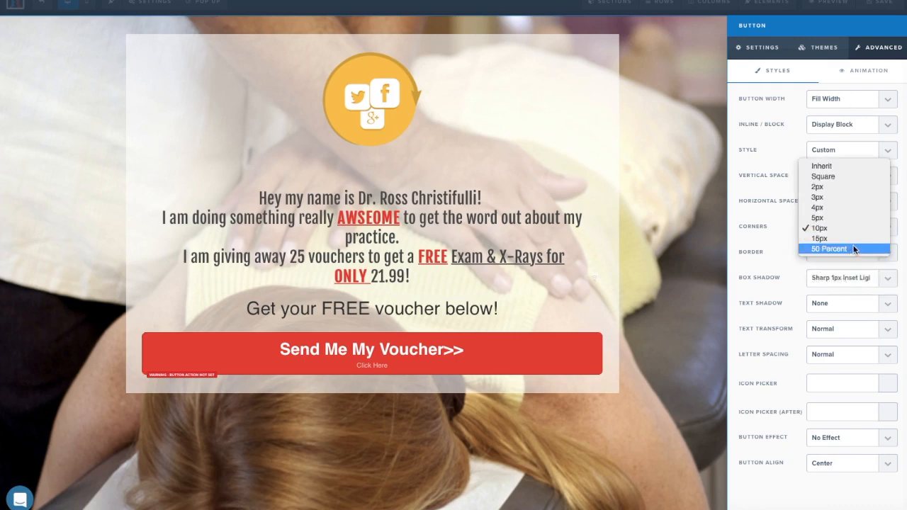
click(853, 242)
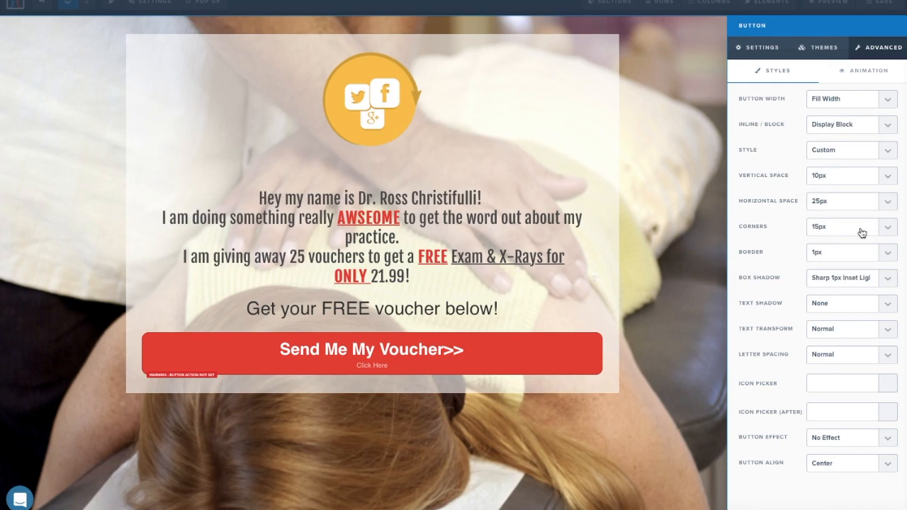
click(856, 226)
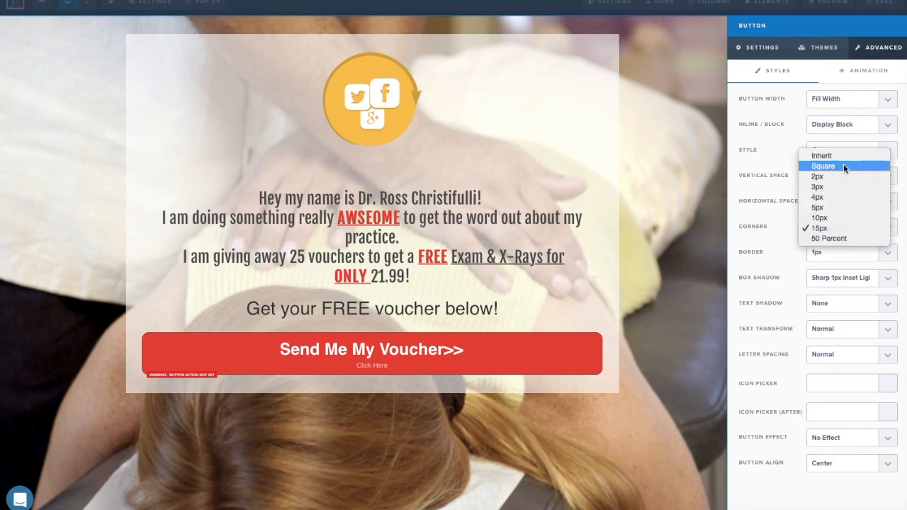
click(838, 167)
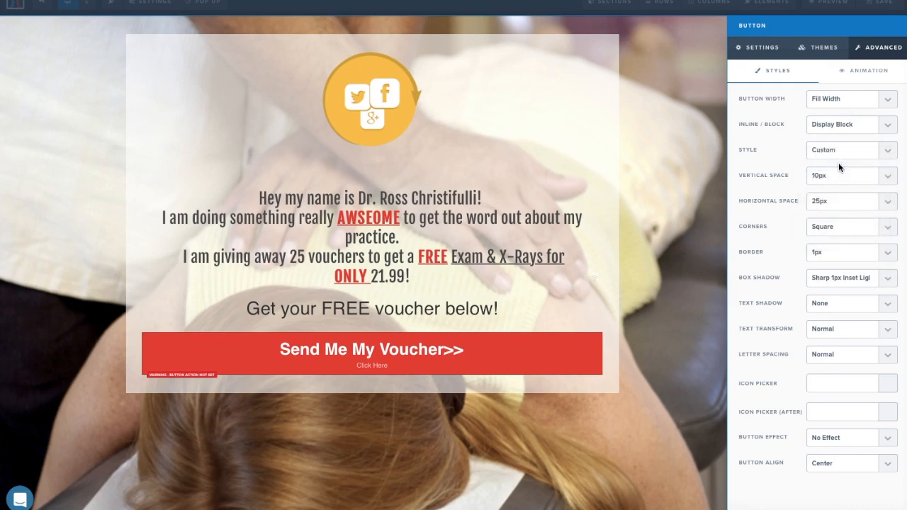
click(835, 225)
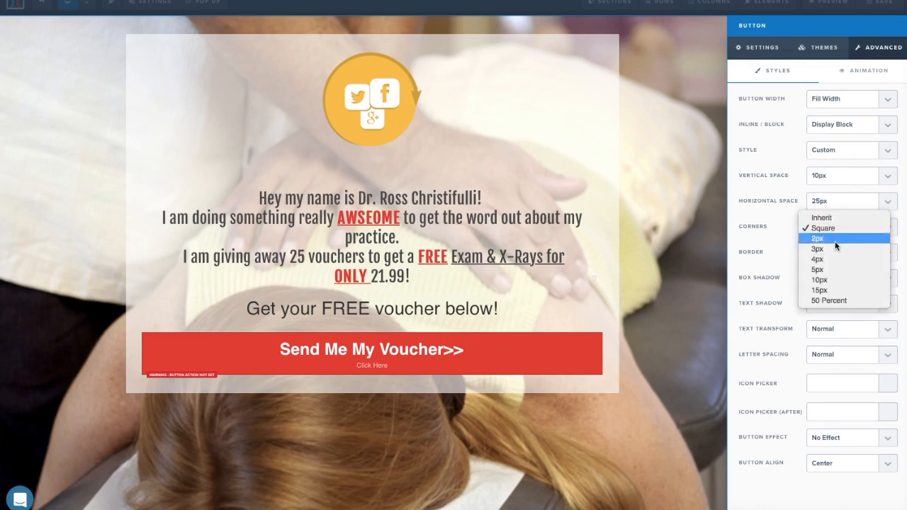
click(836, 283)
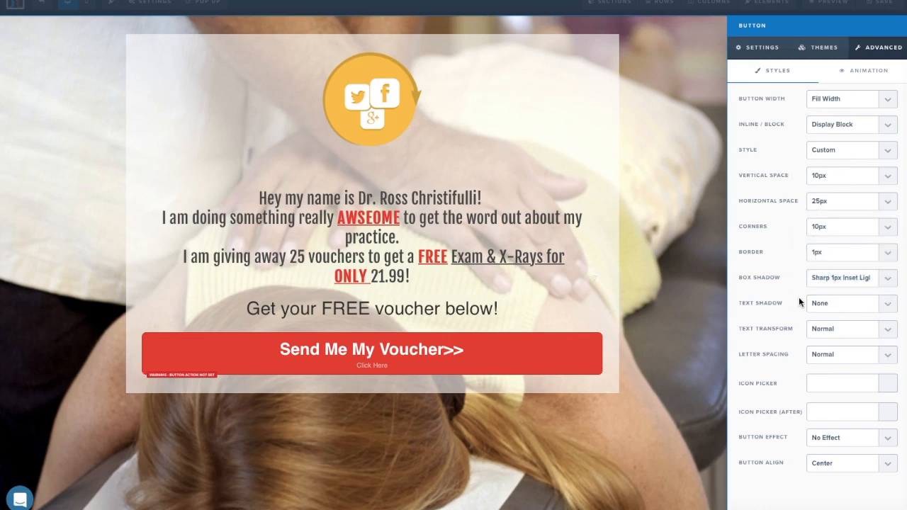
Give the button a Pulse Glow (loop) effect after trying wobble and Rocking (loop).
click(867, 438)
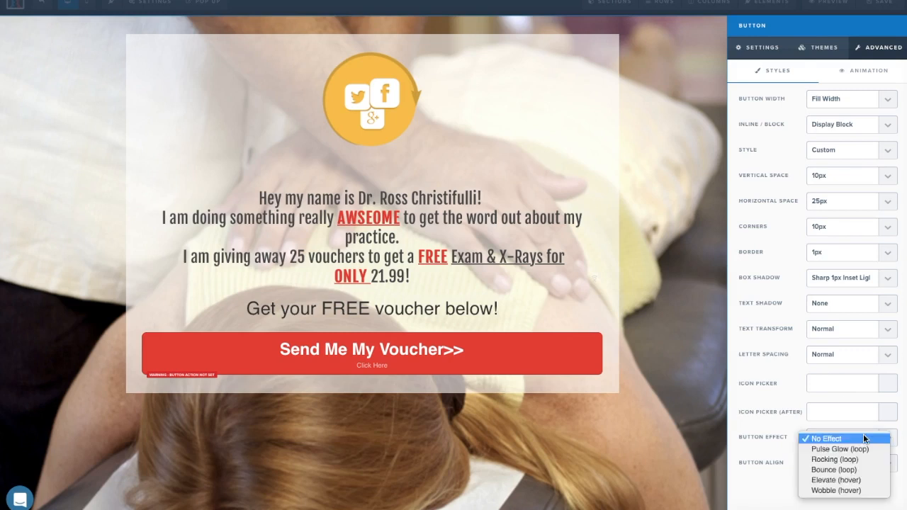
click(839, 490)
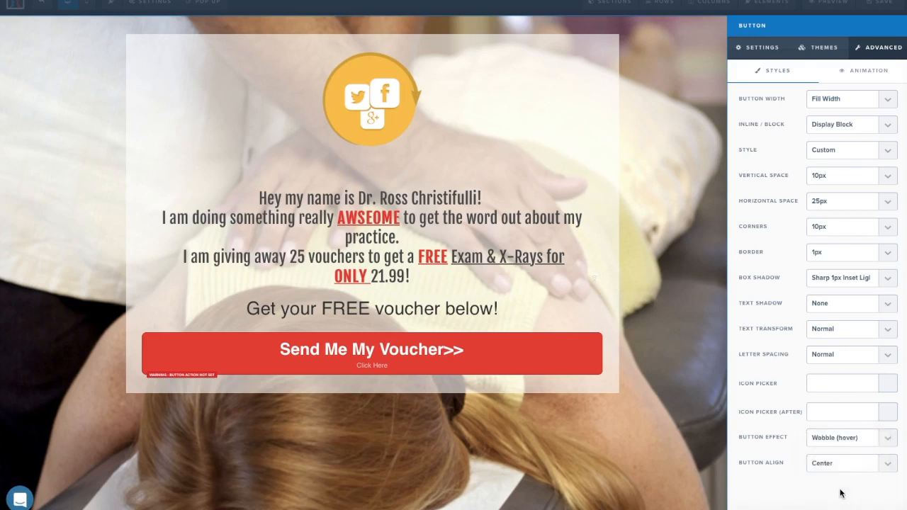
click(855, 443)
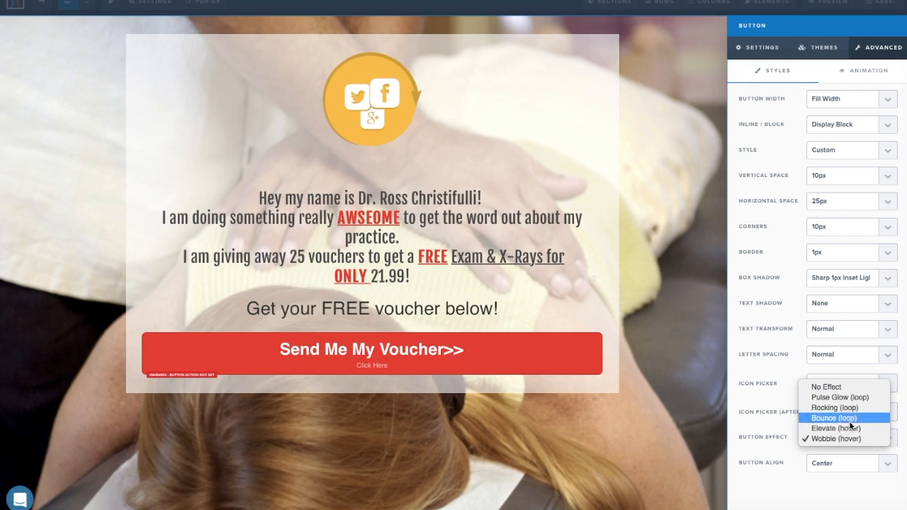
click(845, 409)
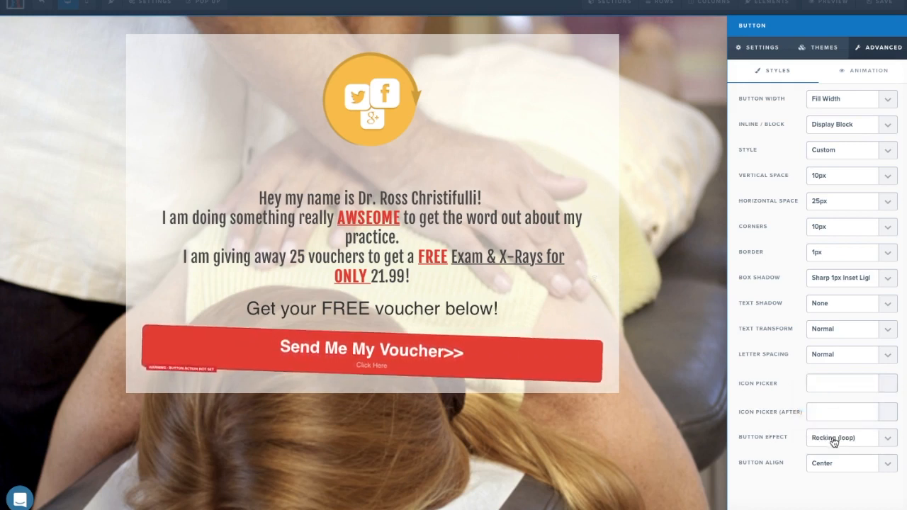
click(834, 440)
click(835, 429)
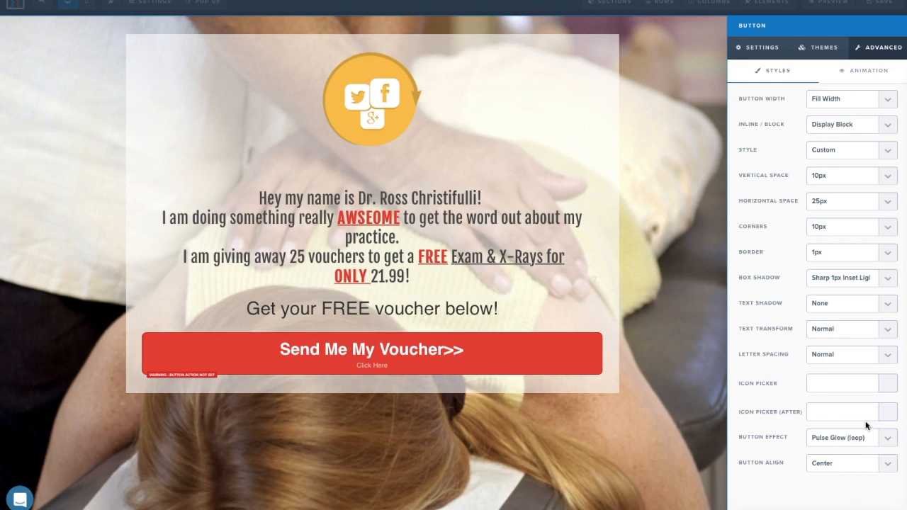
Set the voucher button's action to Open the Pop Up.
click(757, 50)
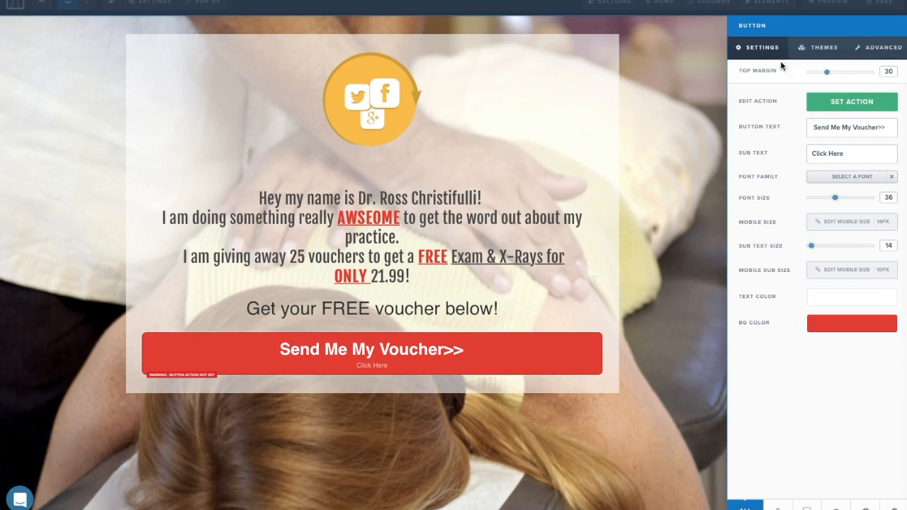
click(872, 102)
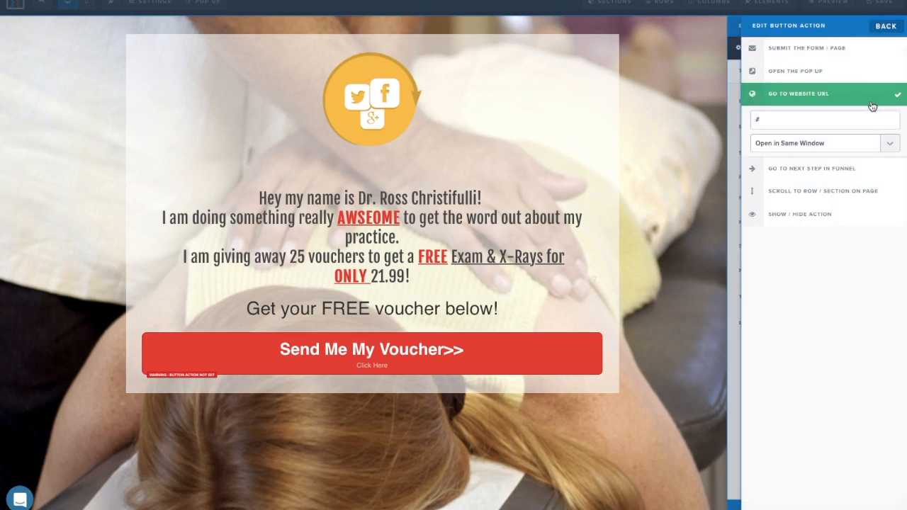
click(836, 74)
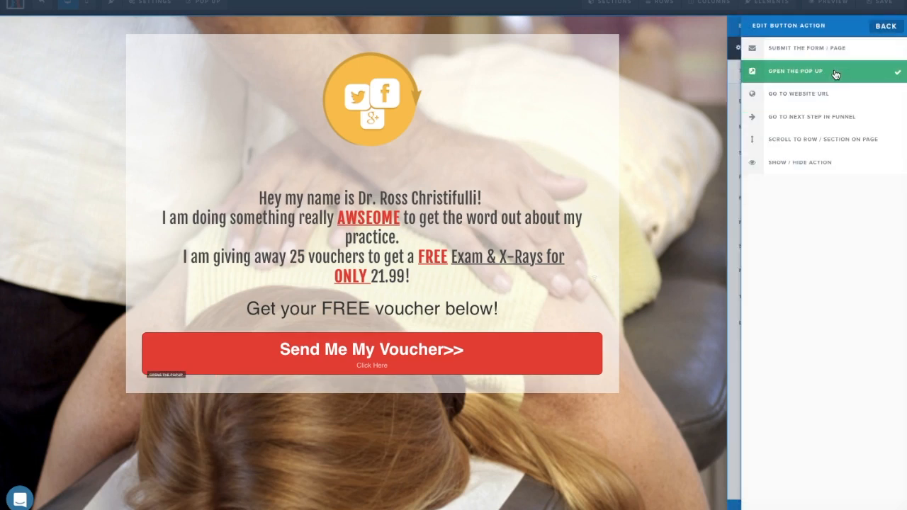
click(886, 28)
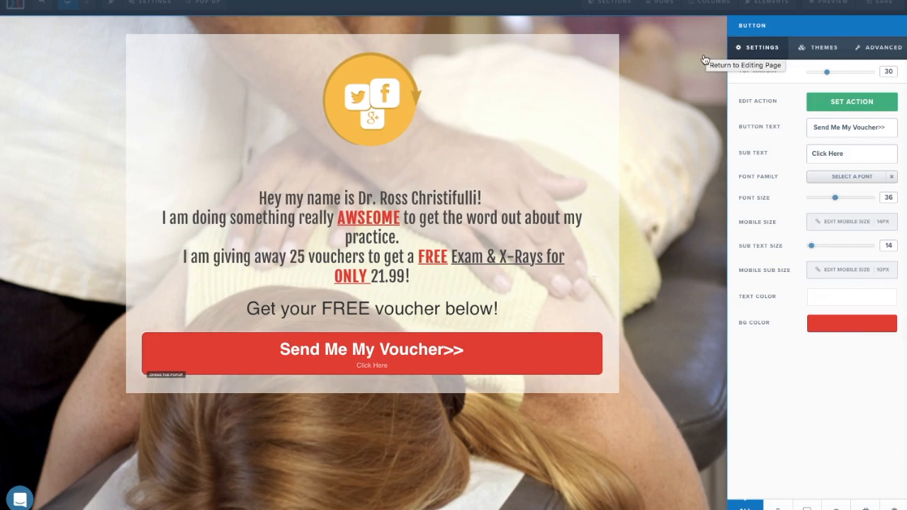
Set the button text font to Open Sans and save the page.
click(826, 177)
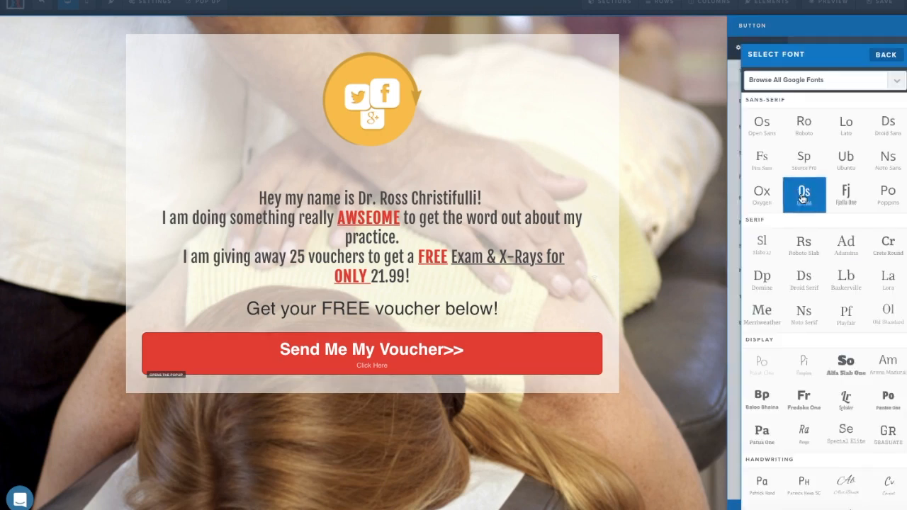
click(774, 134)
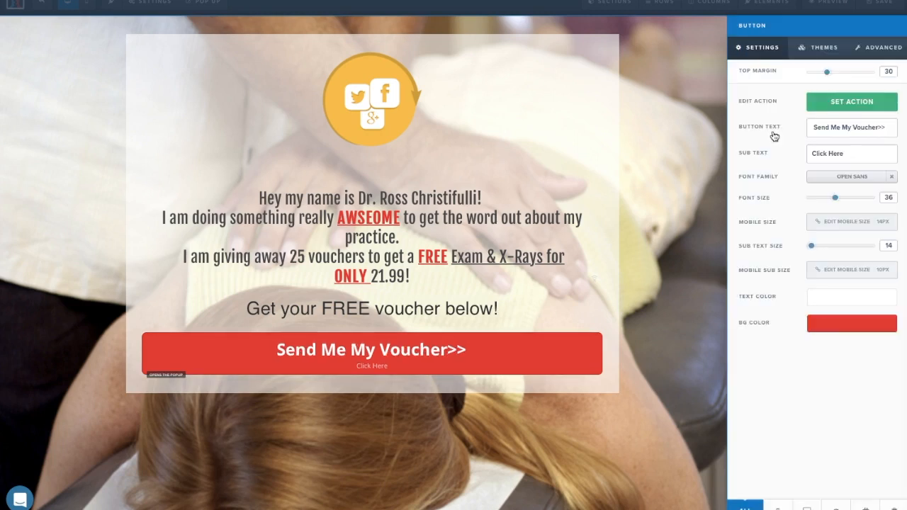
click(678, 124)
click(886, 3)
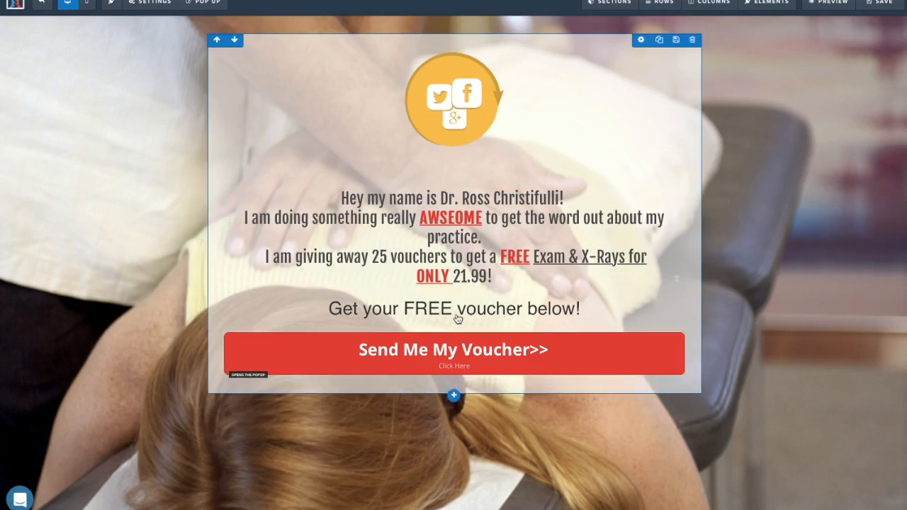
Add an image below the voucher button using the location map from page 4 of the image library.
click(457, 381)
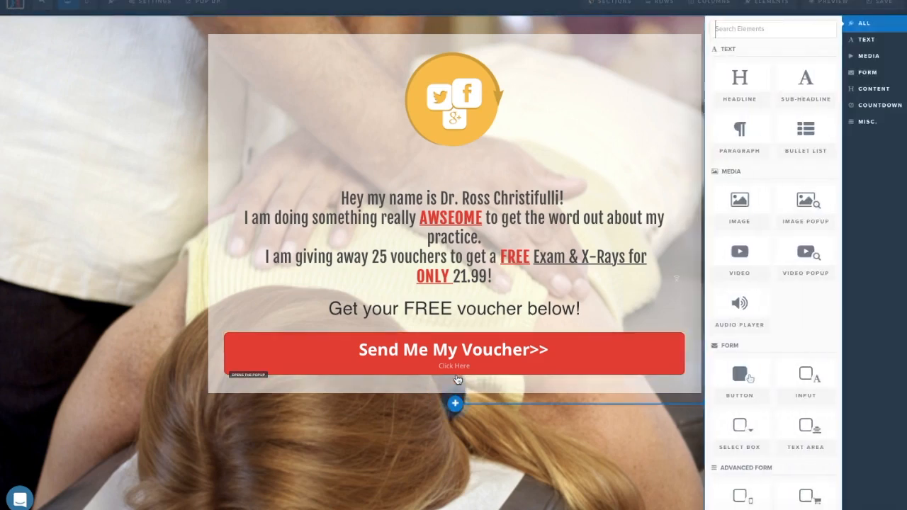
click(746, 211)
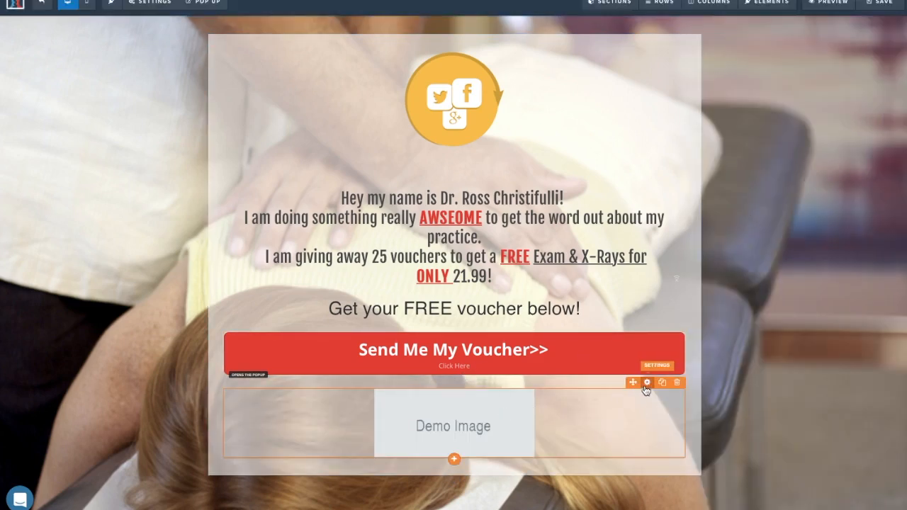
click(646, 383)
click(885, 96)
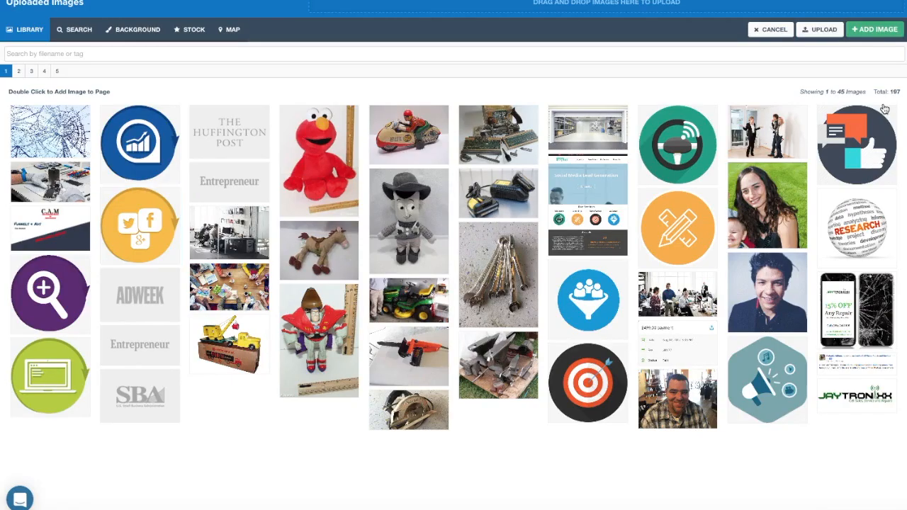
click(44, 72)
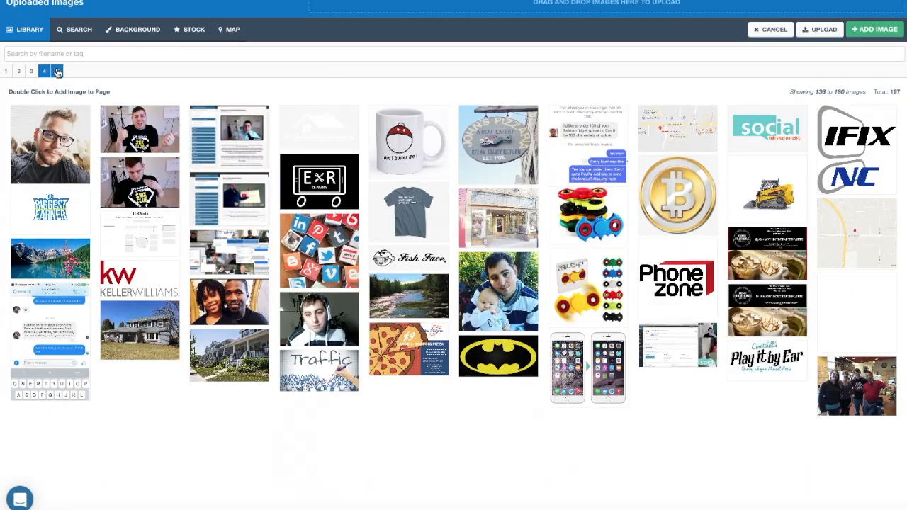
click(644, 128)
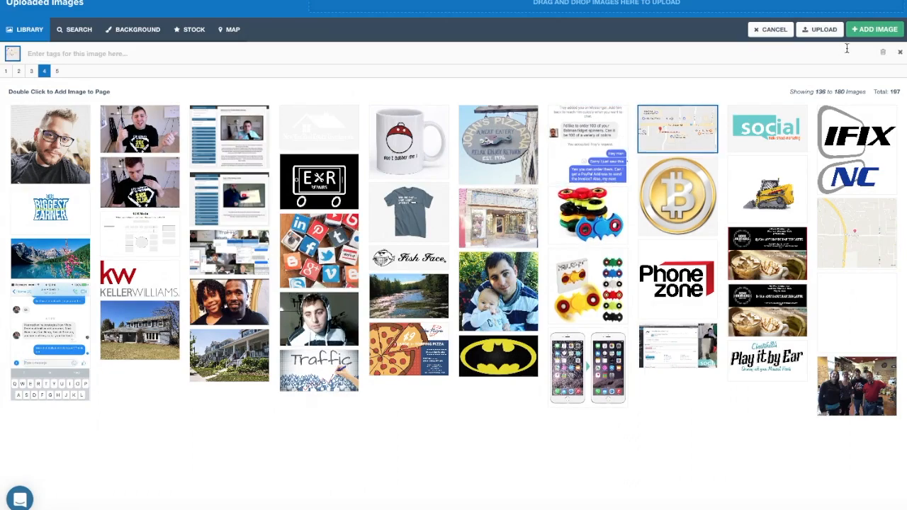
click(877, 29)
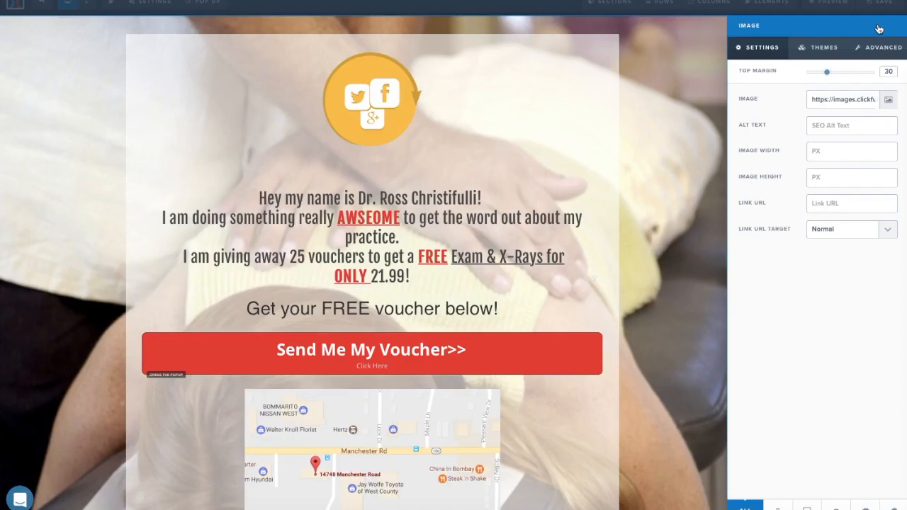
click(700, 190)
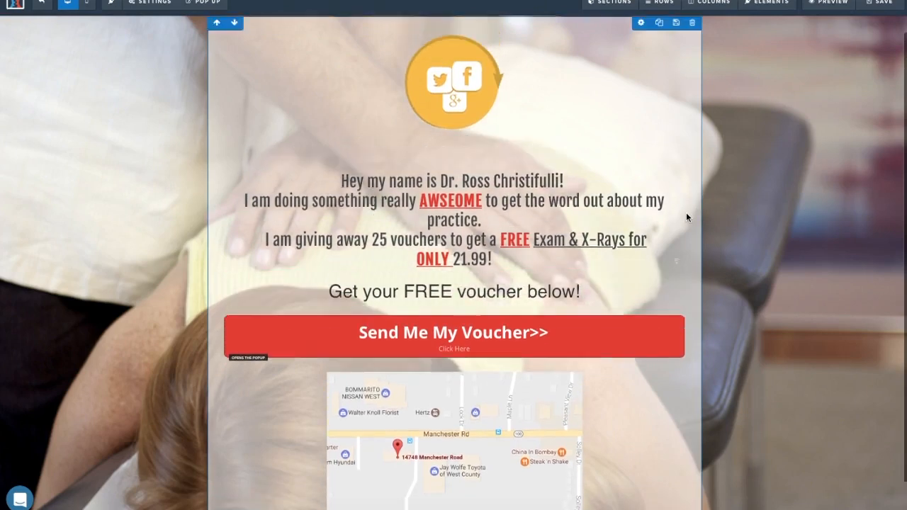
Drag the location map up under the headline text, above the 'Get your FREE voucher below!' line.
drag(504, 413, 498, 279)
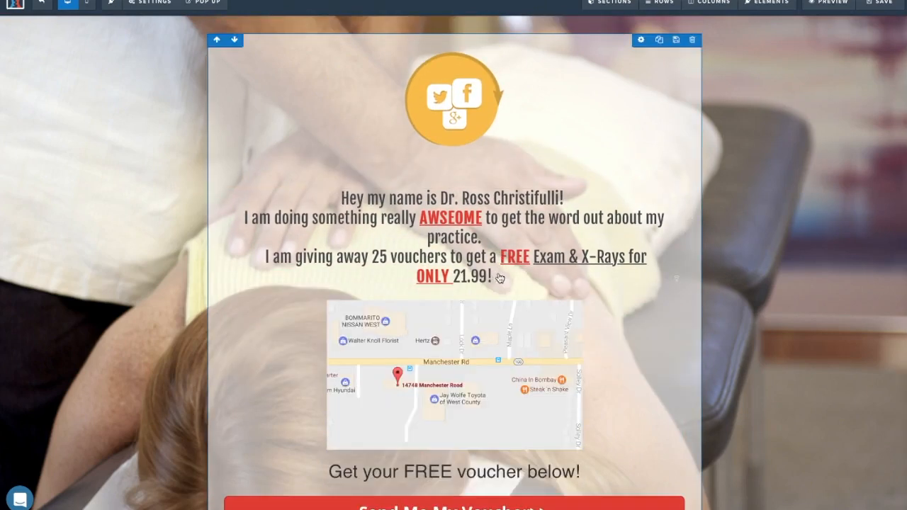
scroll(498, 279, down, 1)
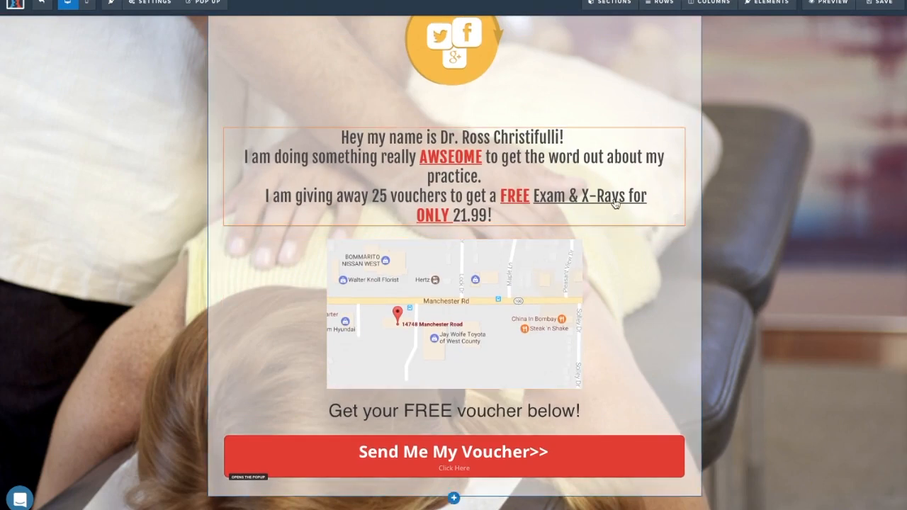
scroll(614, 178, up, 1)
scroll(533, 355, down, 1)
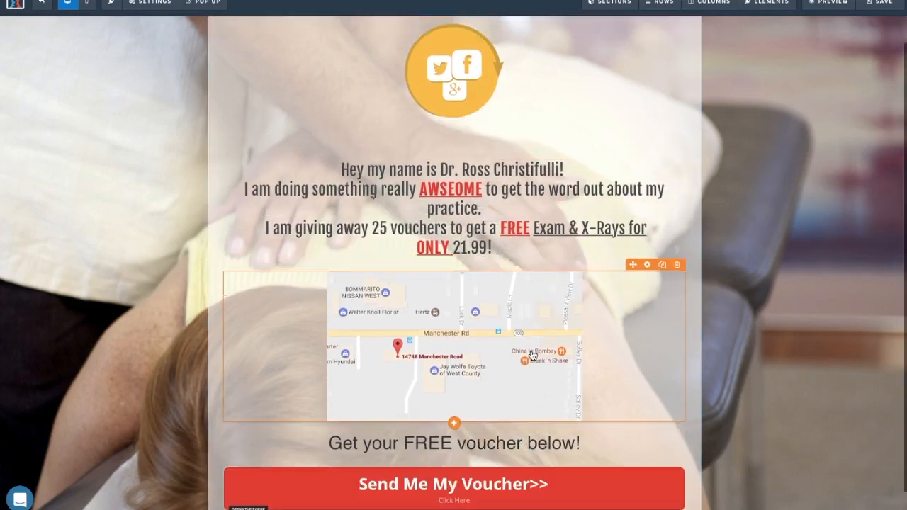
scroll(485, 289, up, 1)
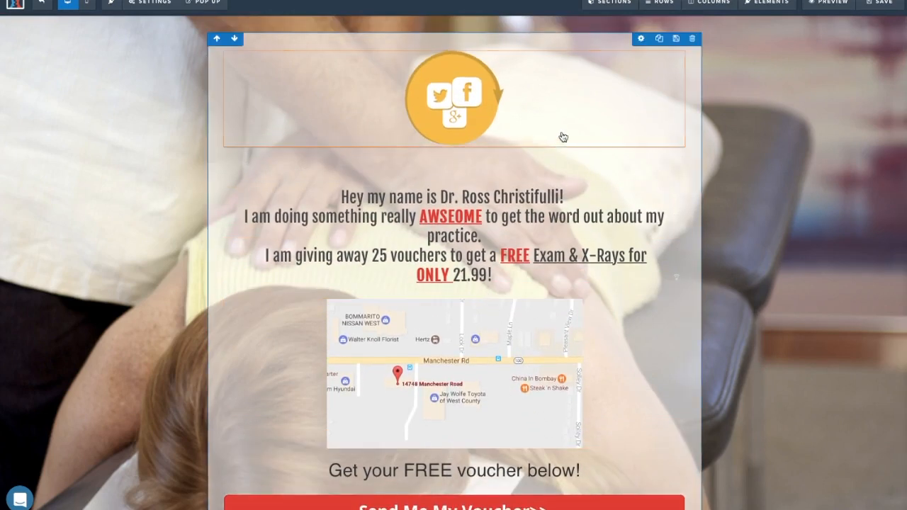
scroll(565, 134, down, 1)
scroll(557, 146, up, 1)
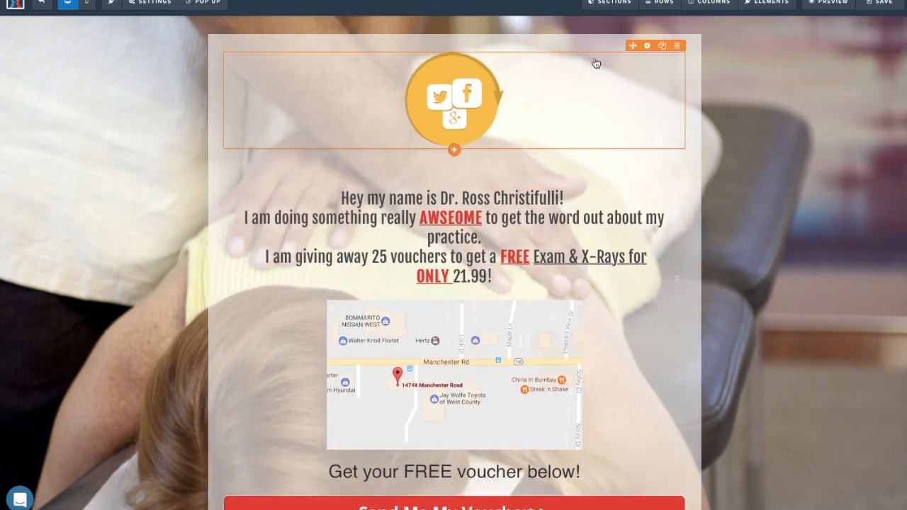
Swap the circular logo for the Social main street marketing image from page 4 of the library.
click(647, 47)
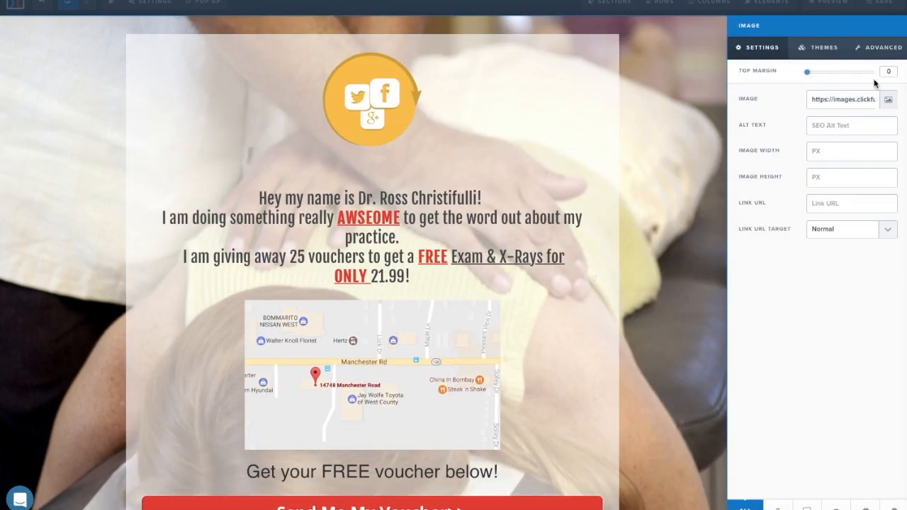
click(886, 100)
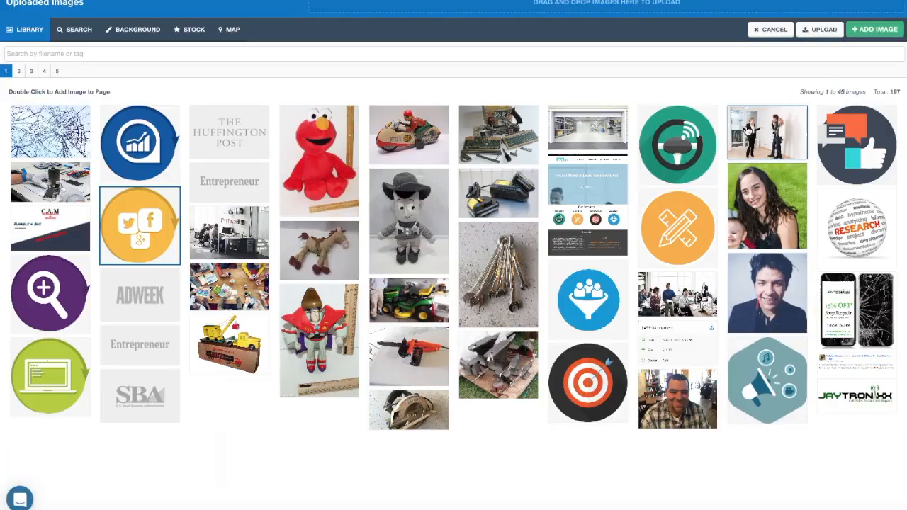
click(58, 72)
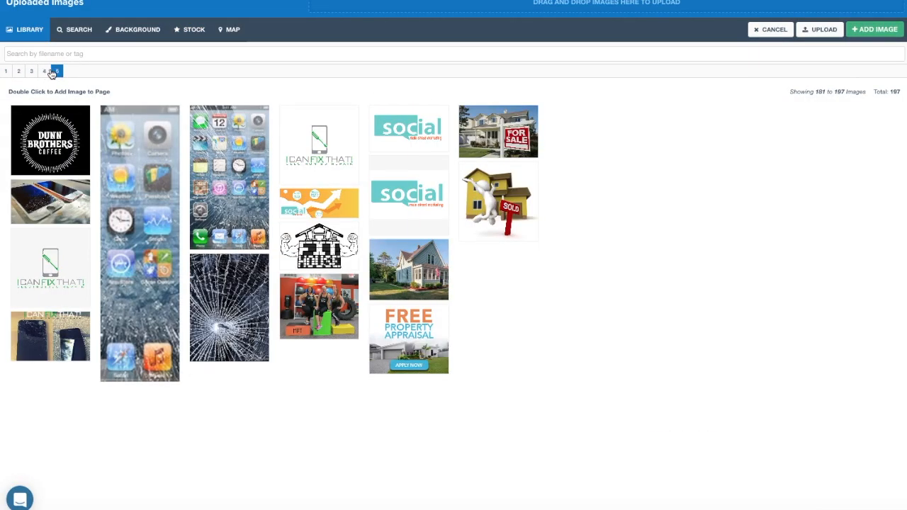
click(44, 72)
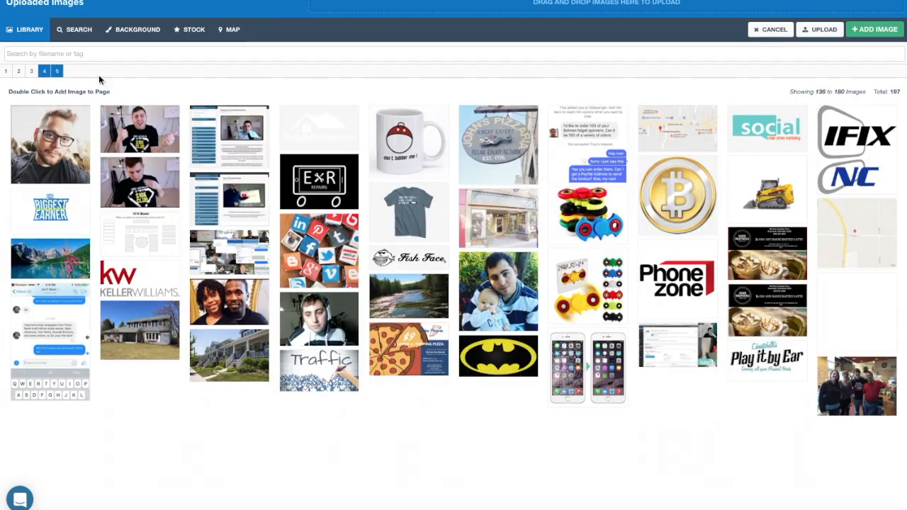
click(766, 129)
click(896, 32)
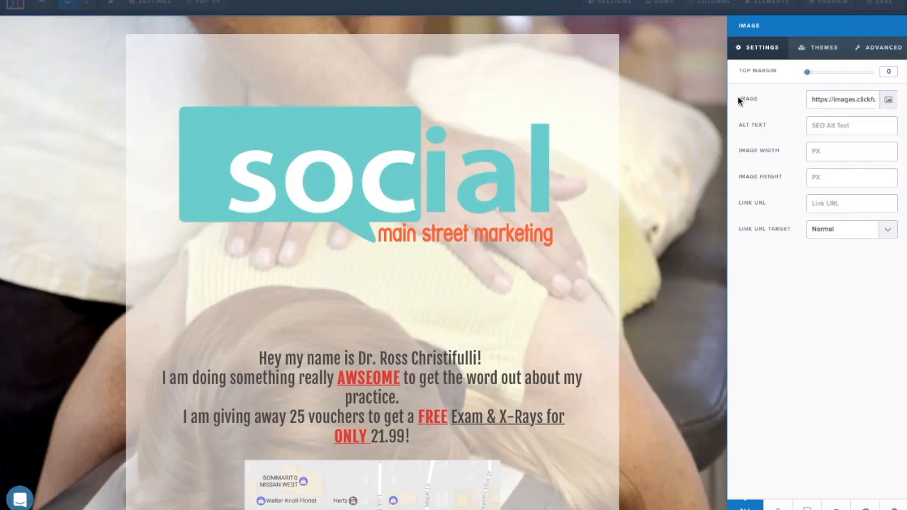
click(579, 141)
Set the logo image width to 400 px.
click(498, 138)
text(250)
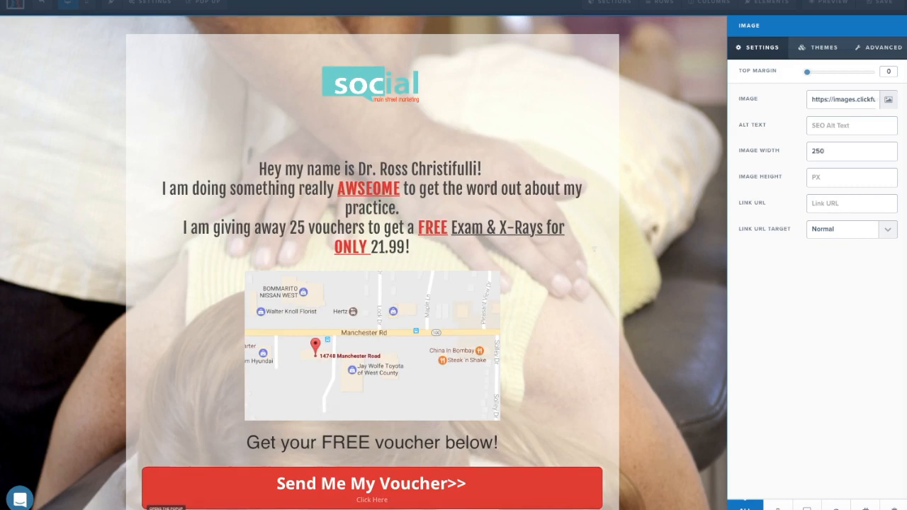
key(BackSpace)
key(BackSpace)
key(BackSpace)
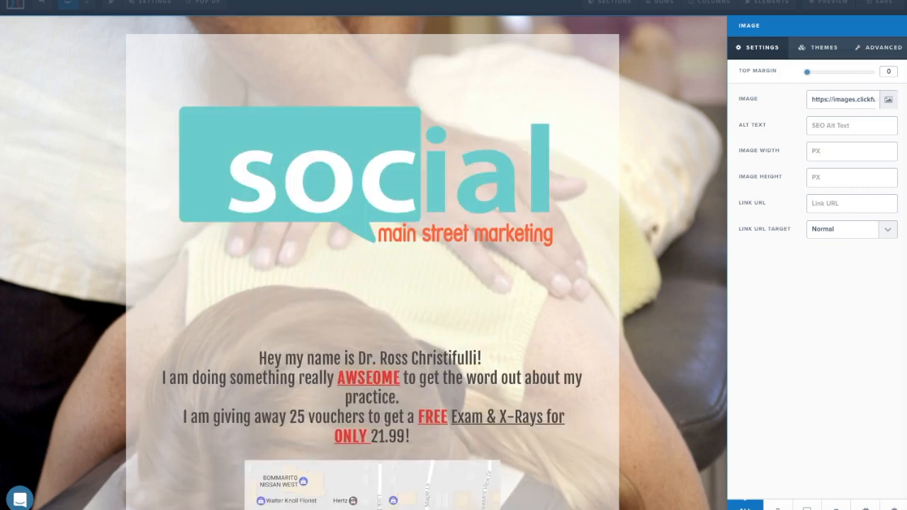
text(400)
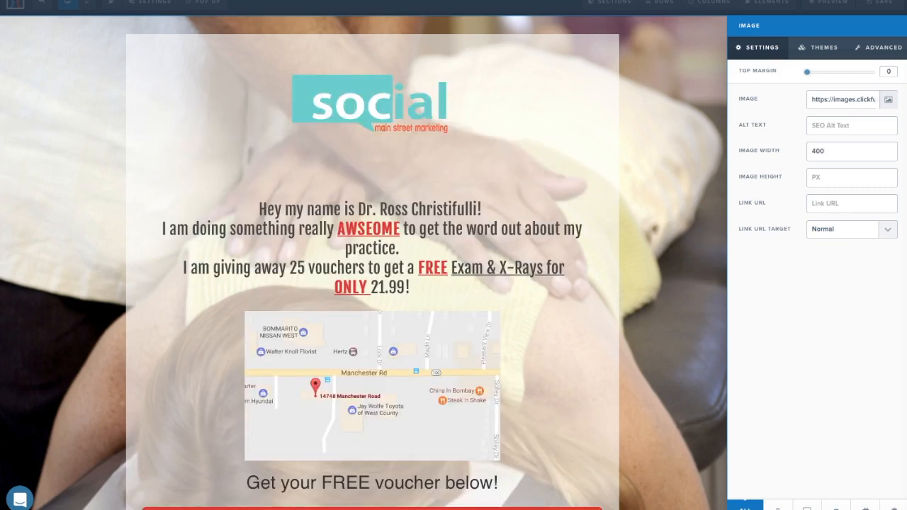
click(692, 177)
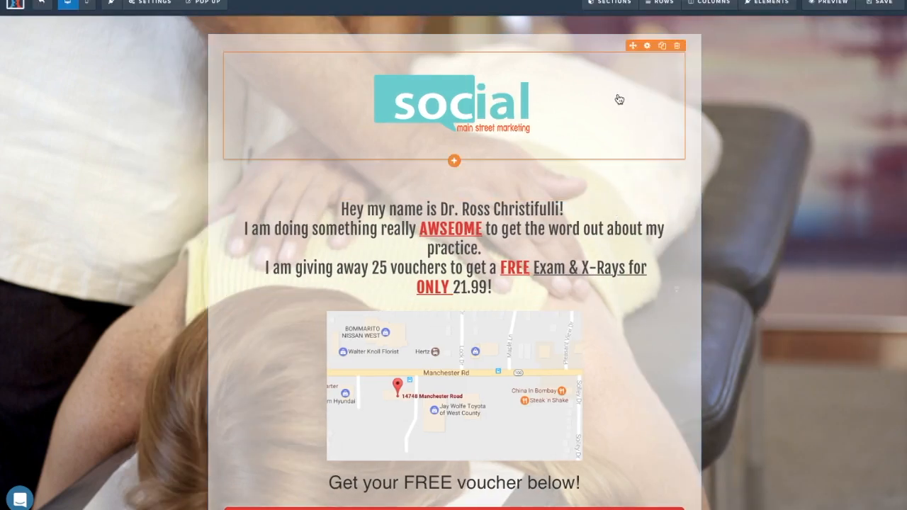
Set the section's top padding to 0.
scroll(819, 224, down, 2)
scroll(819, 224, up, 2)
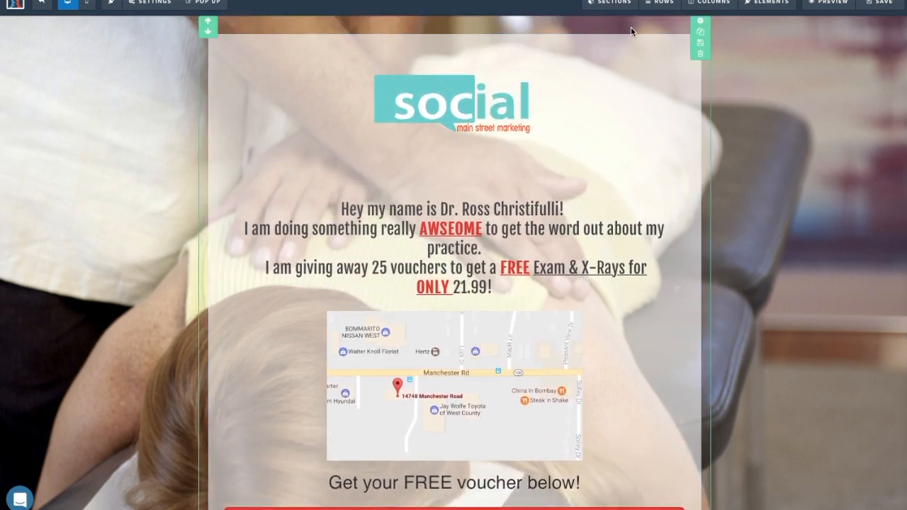
click(700, 24)
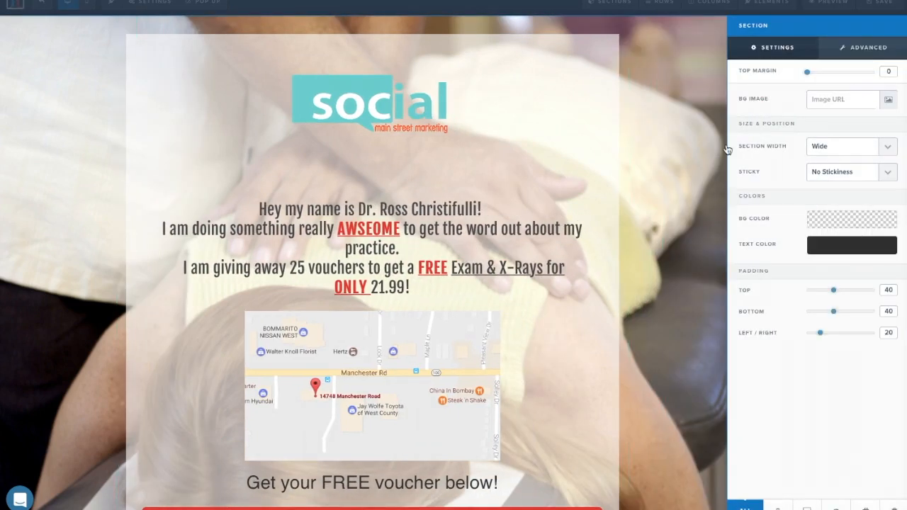
drag(835, 294, 798, 293)
click(669, 224)
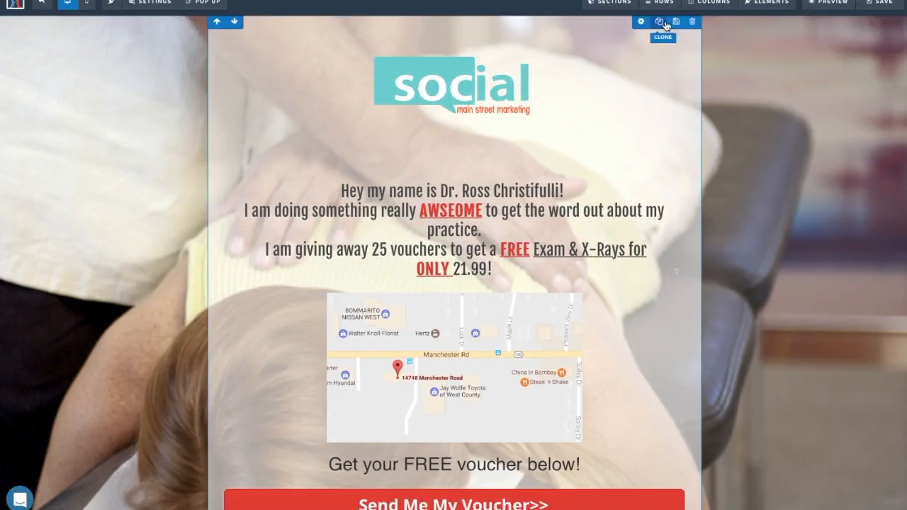
Try a top margin on the logo row, undo it, and browse the logo image's style presets.
click(642, 21)
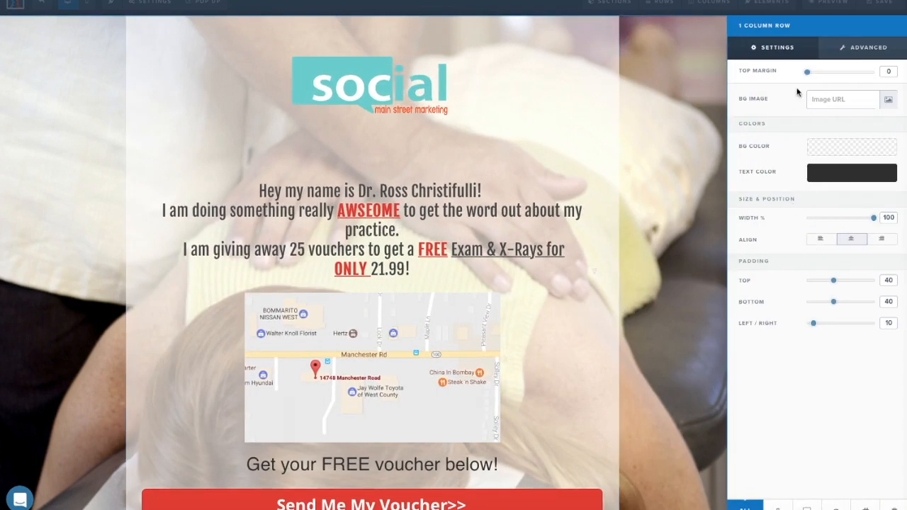
drag(810, 77, 744, 78)
click(670, 81)
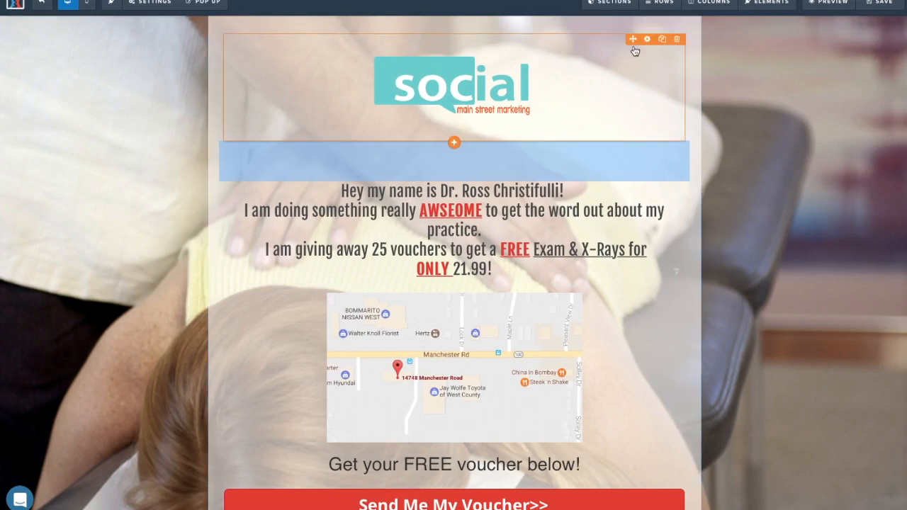
click(646, 41)
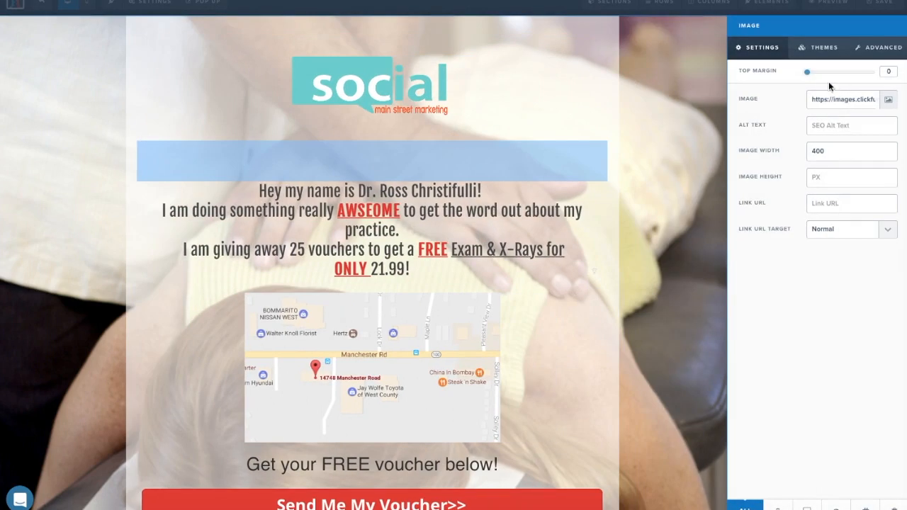
click(808, 50)
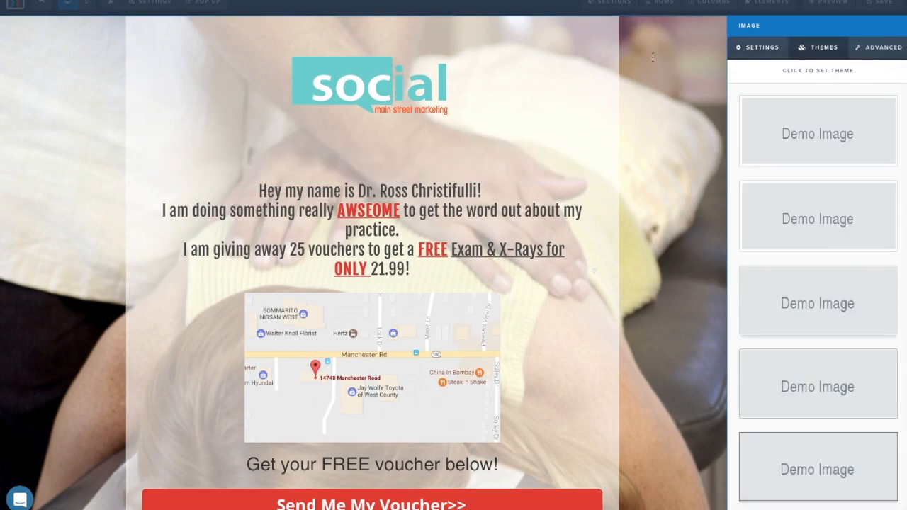
click(654, 62)
click(647, 41)
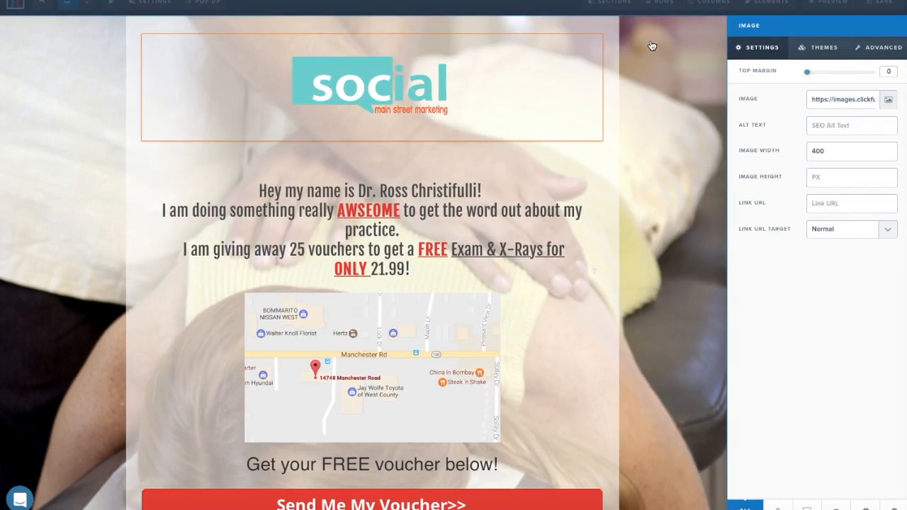
Set the 1 Column logo row's top padding to 0.
click(617, 29)
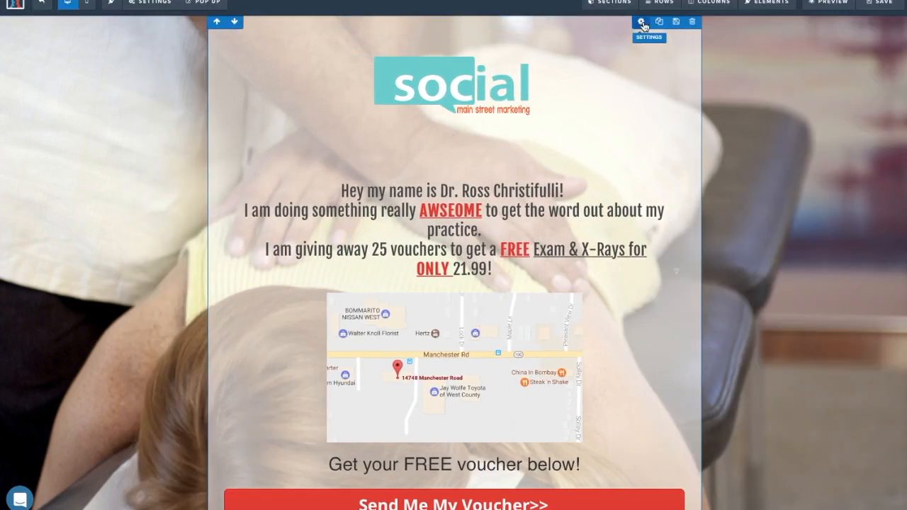
click(650, 21)
drag(833, 283, 793, 292)
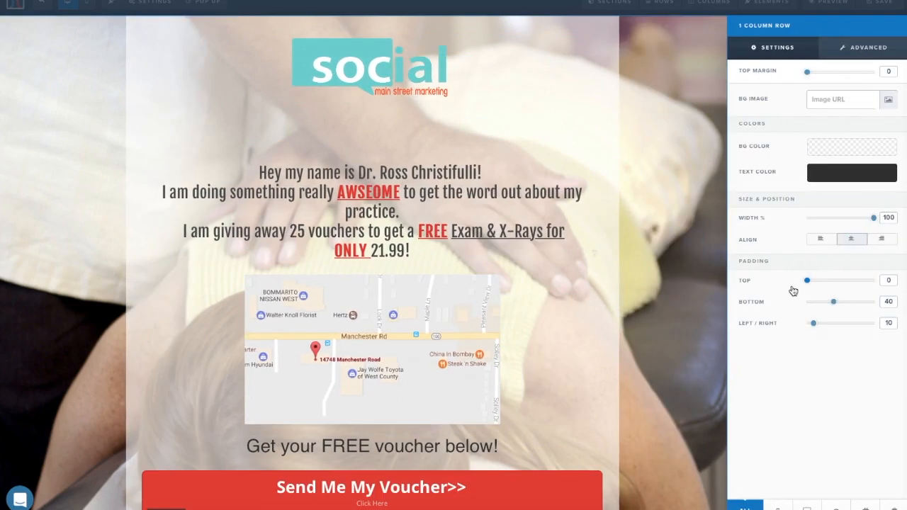
click(572, 92)
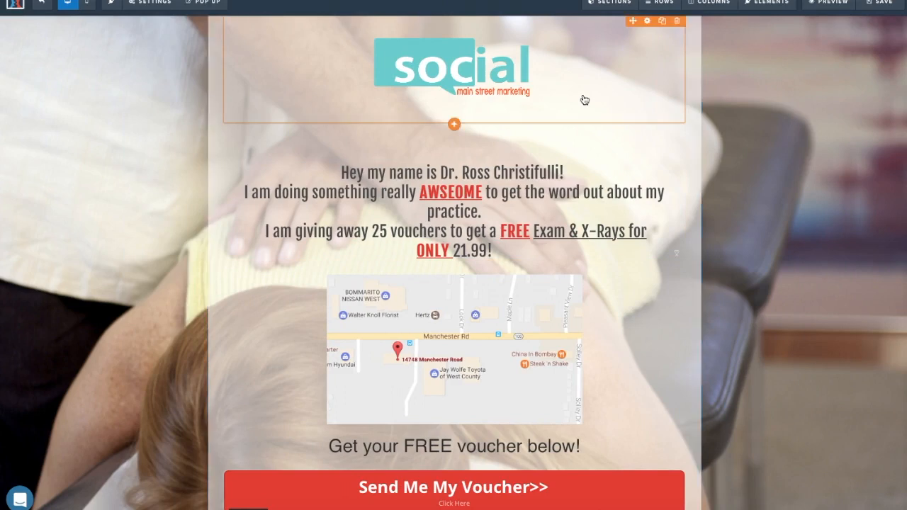
Drop the headline text's top margin from 90 to 0 so it sits right under the logo.
click(645, 25)
click(584, 141)
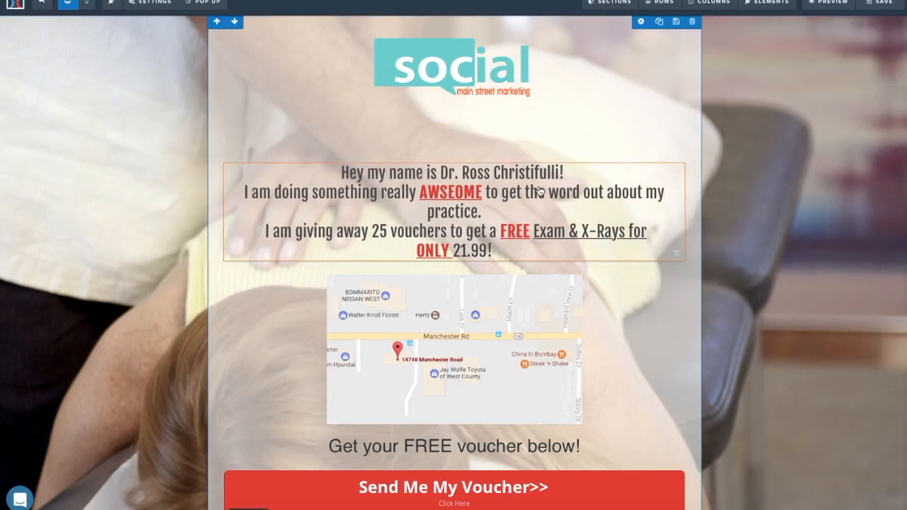
click(637, 157)
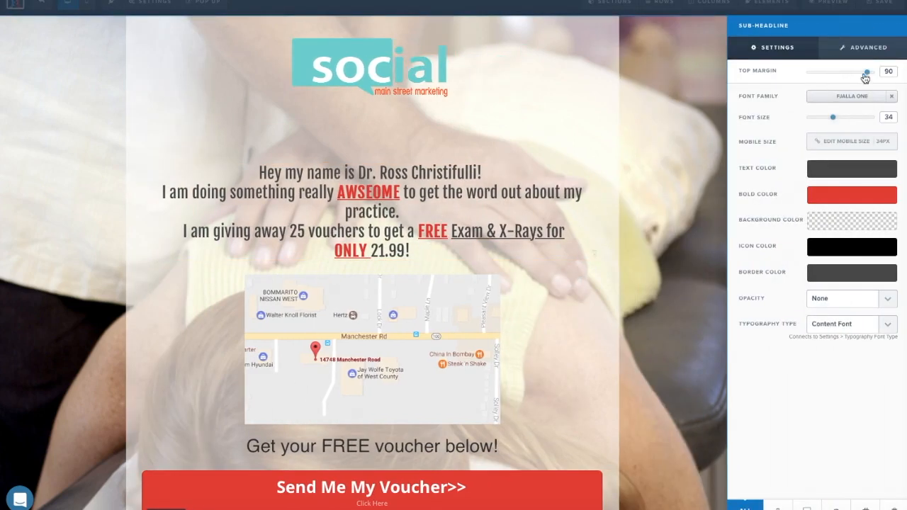
drag(866, 75, 806, 73)
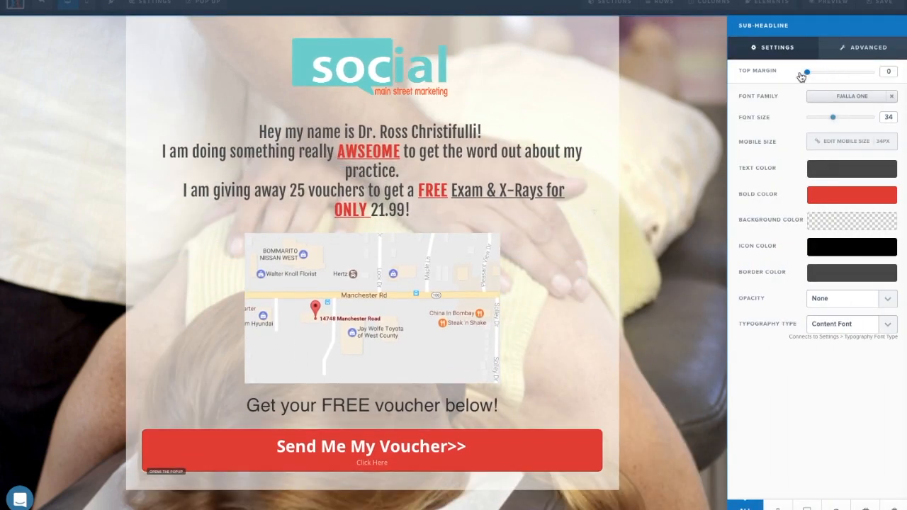
click(621, 85)
mouse_move(591, 7)
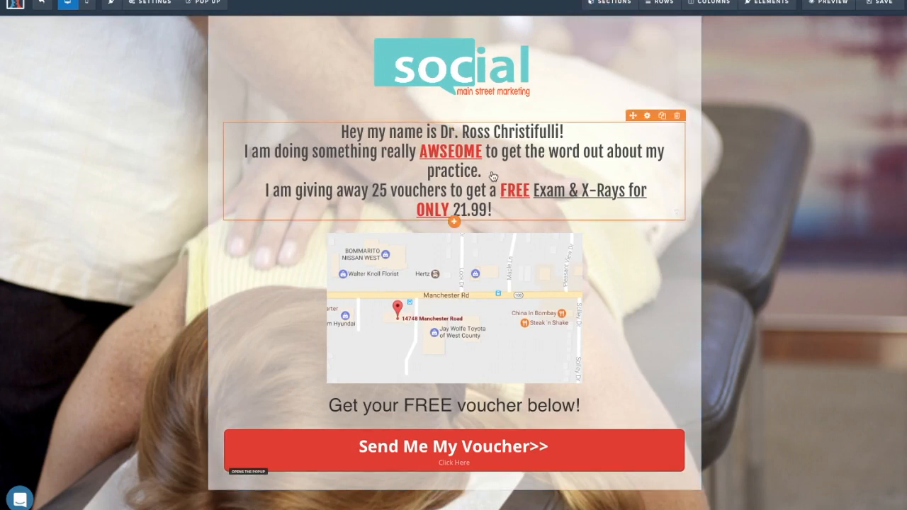
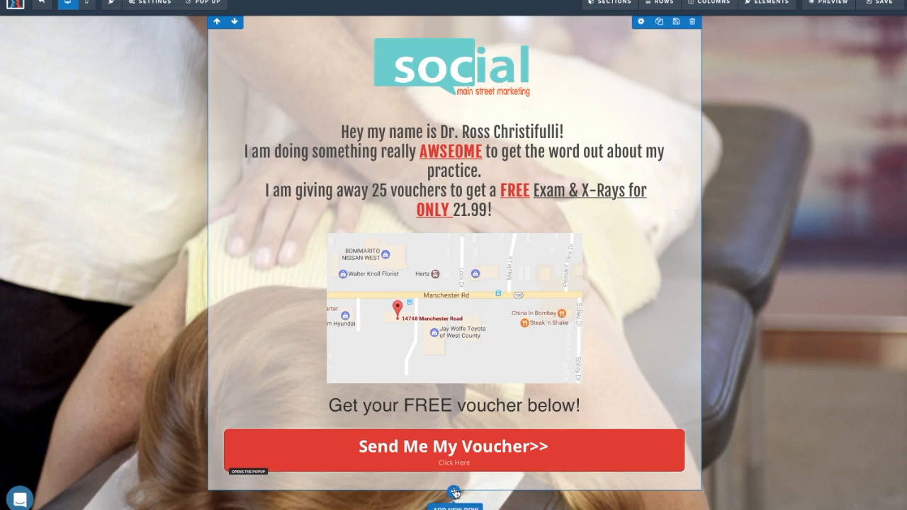
Add an Image element under the Send Me My Voucher button showing the review screenshot from Uploaded Images.
click(455, 491)
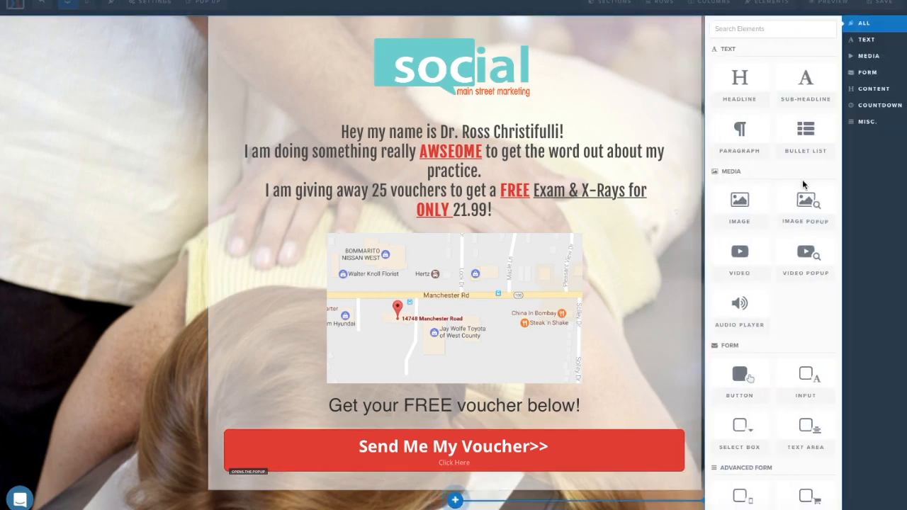
click(756, 205)
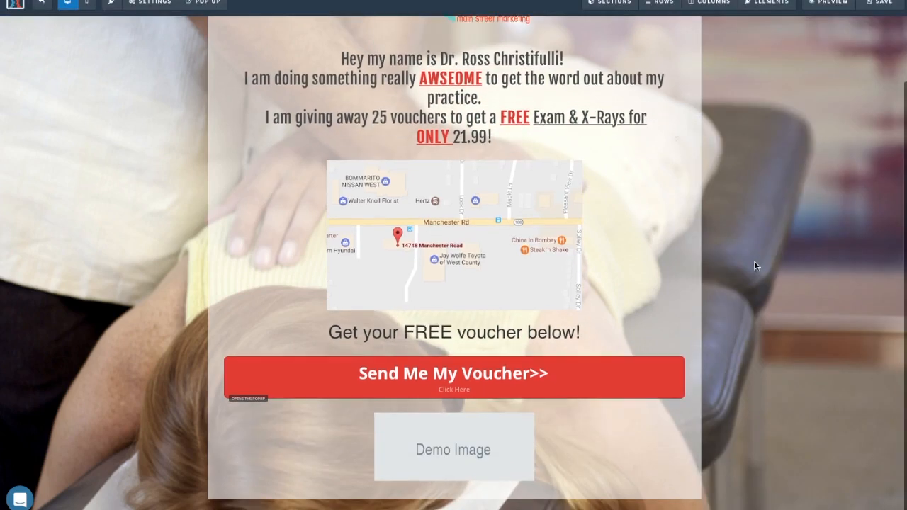
click(647, 409)
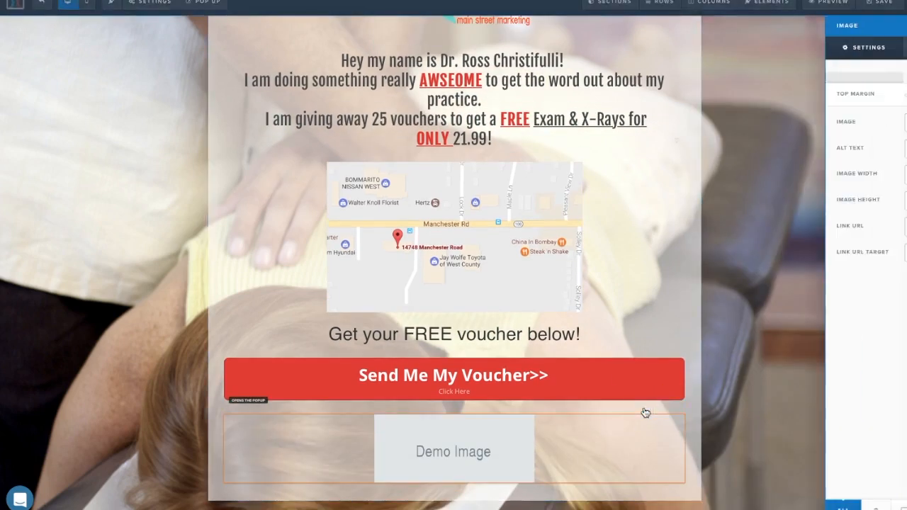
click(888, 100)
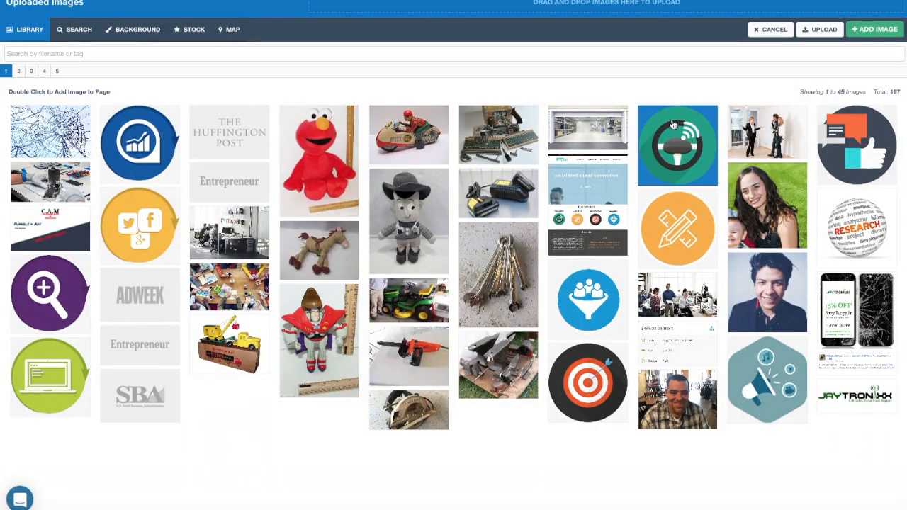
click(41, 73)
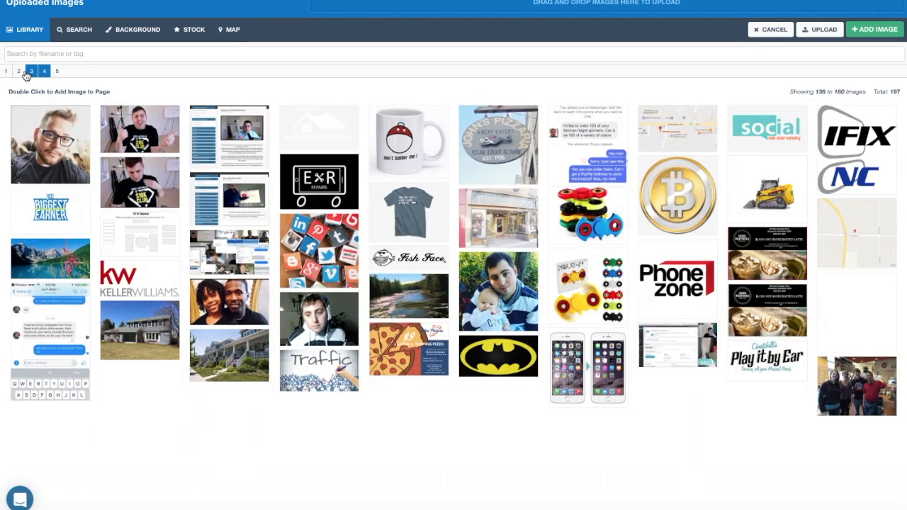
click(30, 72)
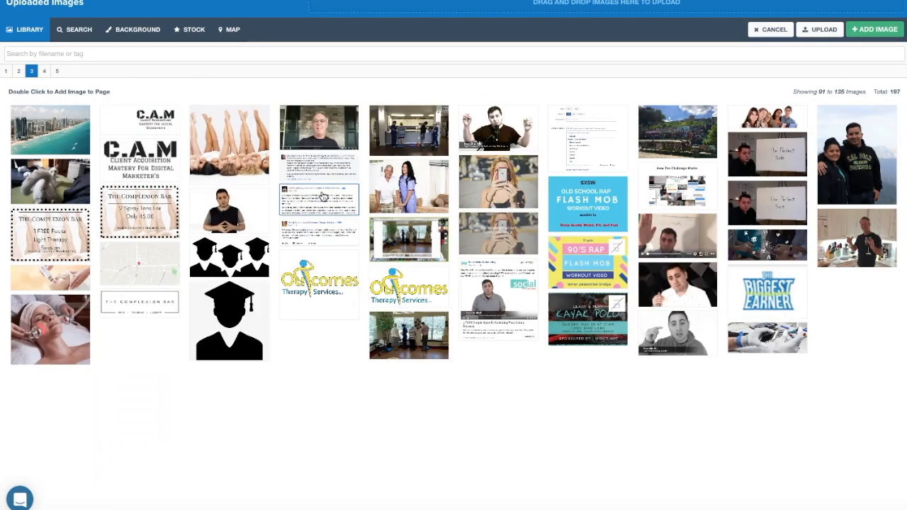
click(864, 33)
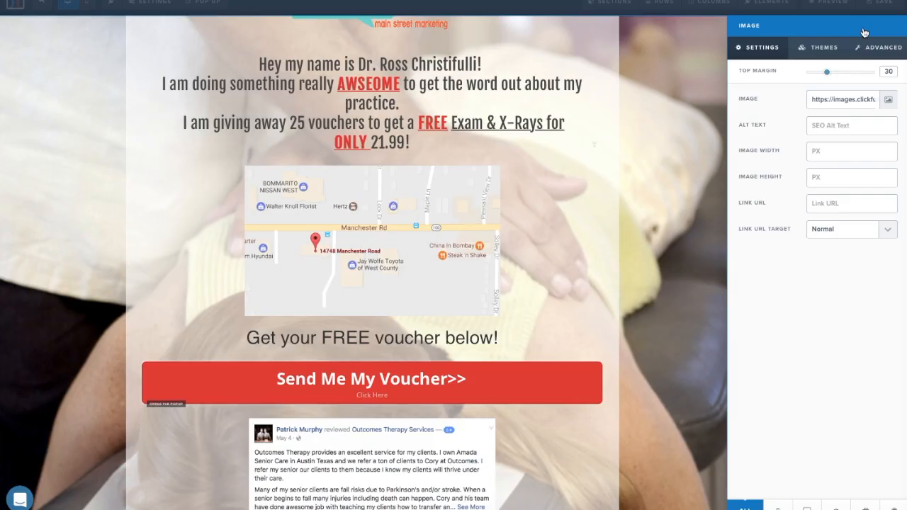
click(687, 236)
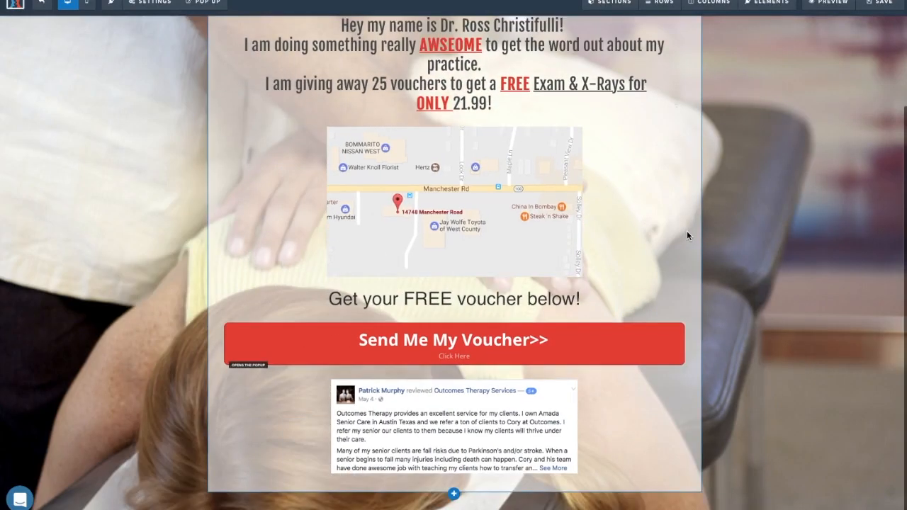
Save the voucher page.
scroll(687, 236, down, 1)
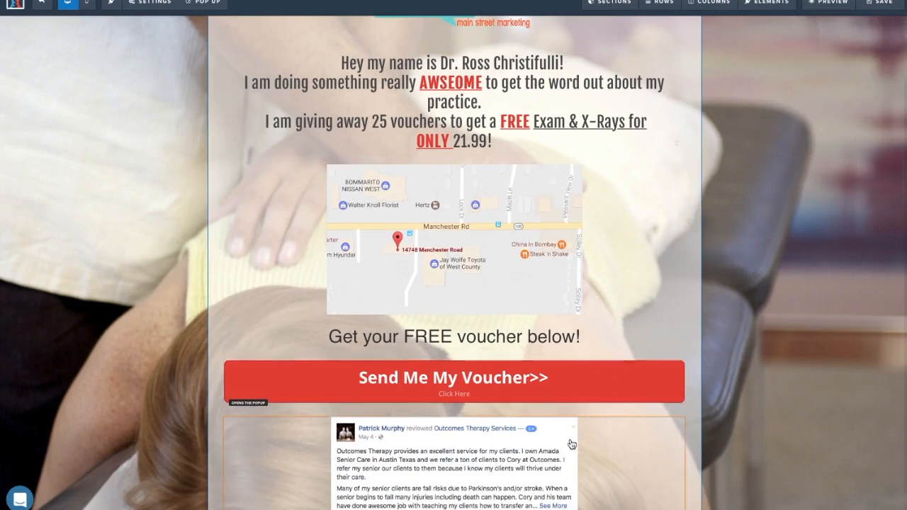
scroll(573, 138, up, 1)
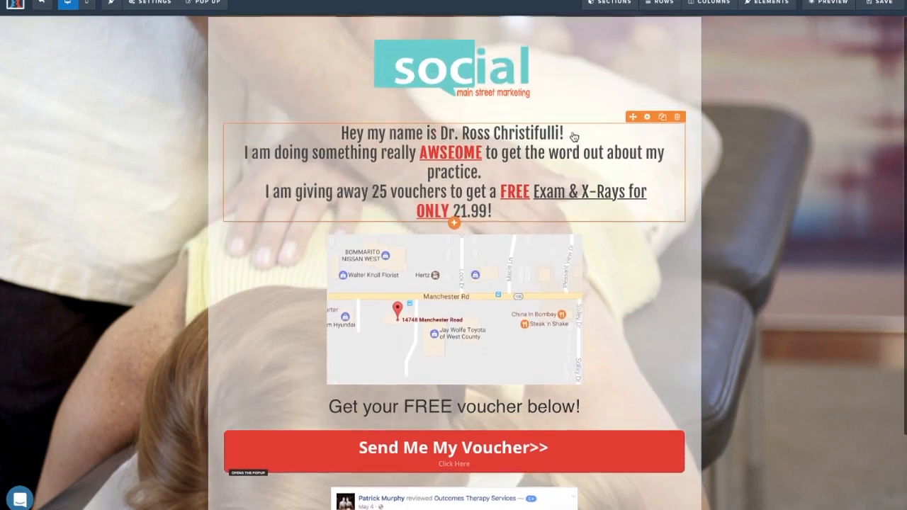
scroll(573, 138, down, 2)
scroll(544, 399, up, 2)
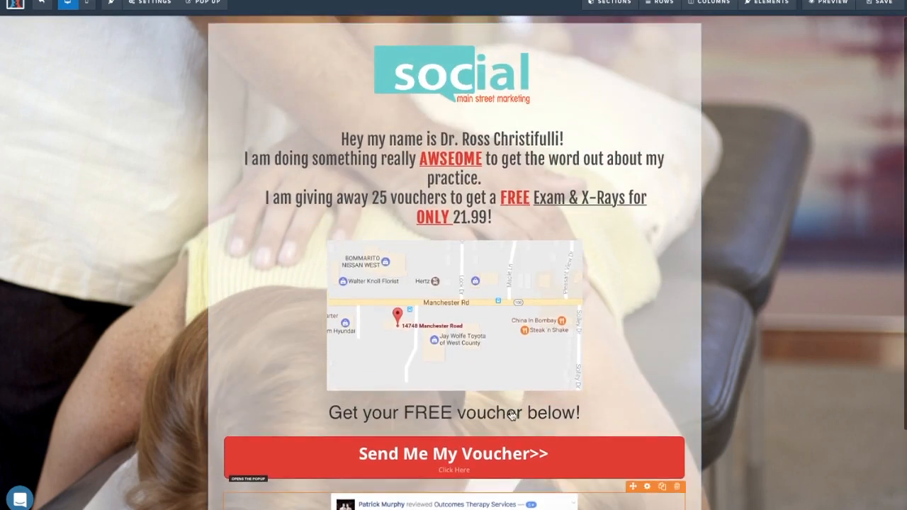
click(878, 4)
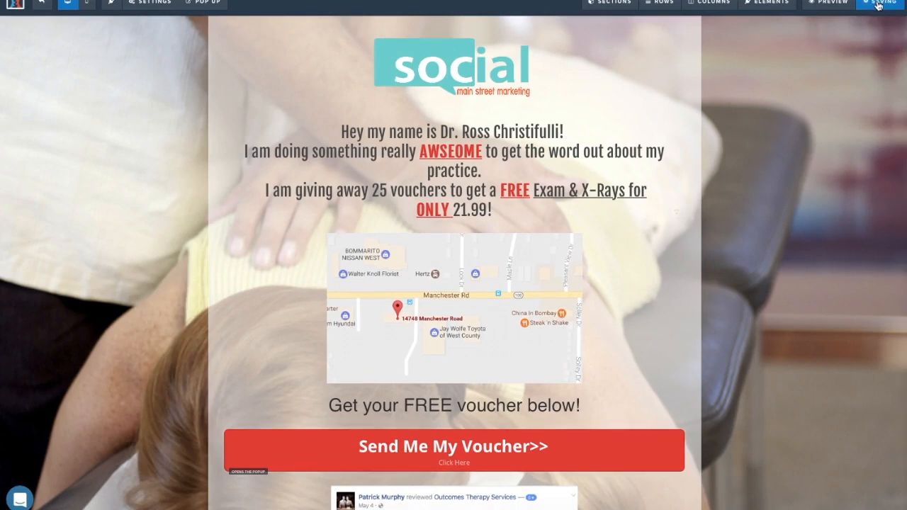
scroll(494, 114, down, 2)
scroll(489, 111, up, 2)
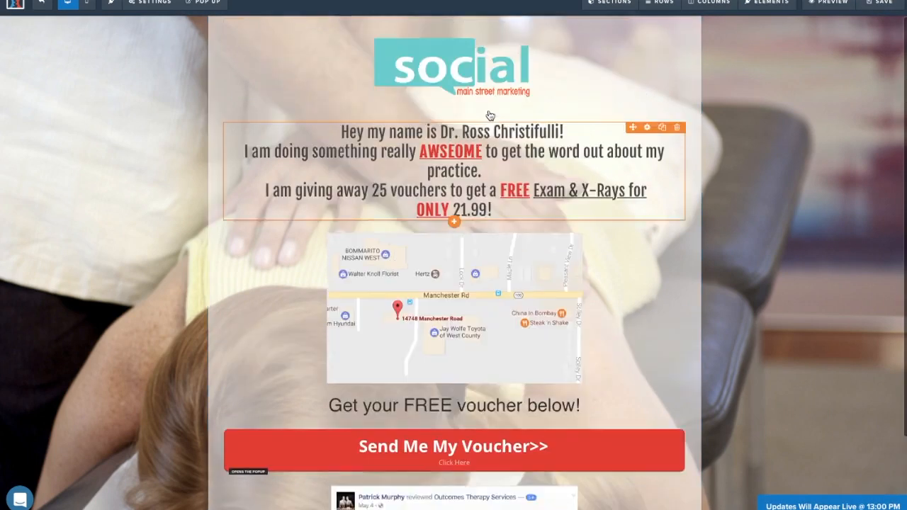
Scroll through the page in the Mobile preview, then return to the Desktop view.
click(91, 9)
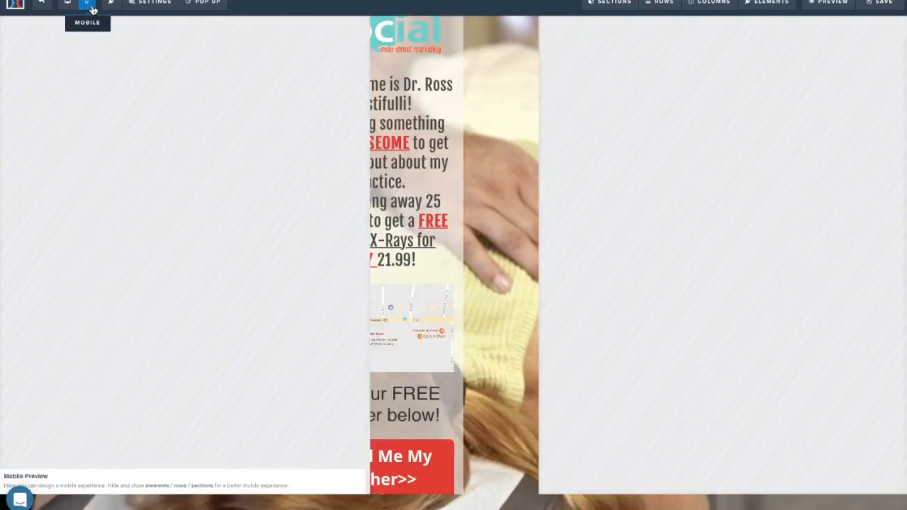
scroll(532, 143, down, 3)
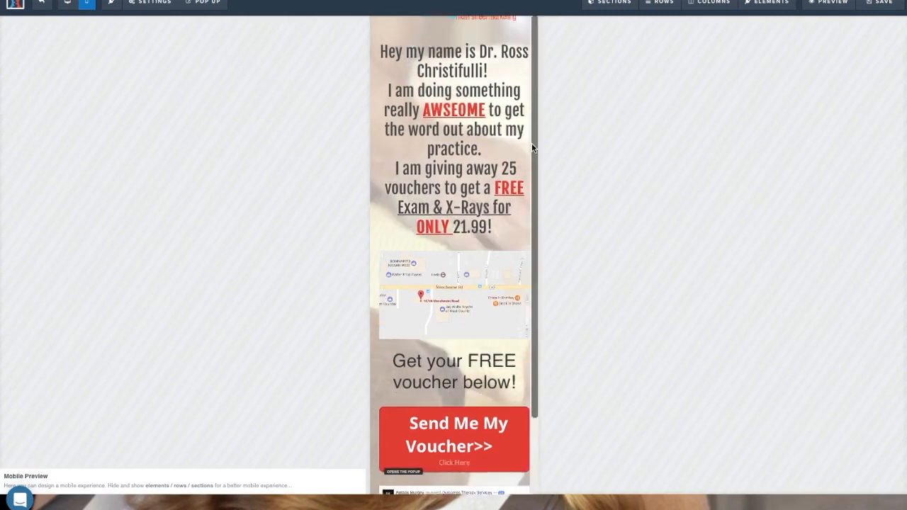
scroll(496, 142, up, 3)
scroll(415, 145, down, 1)
scroll(273, 140, up, 1)
scroll(272, 139, down, 1)
scroll(479, 173, down, 1)
scroll(478, 172, down, 2)
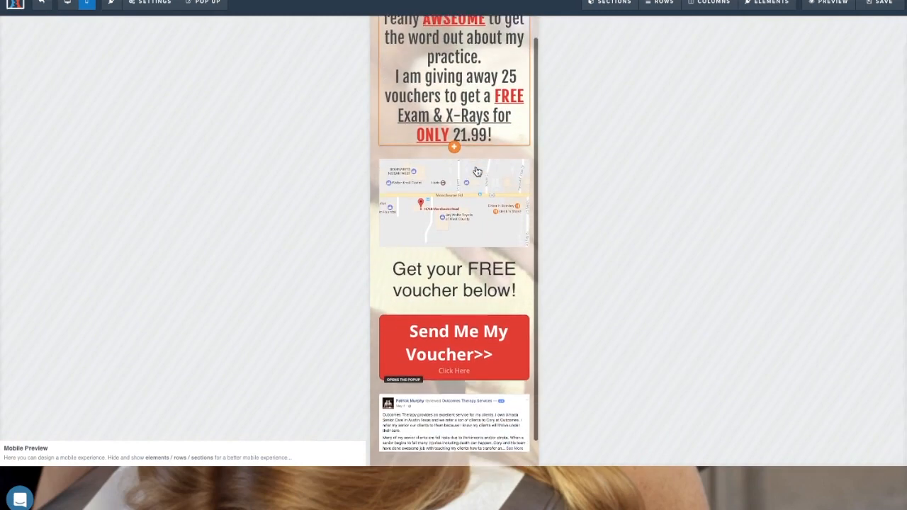
scroll(478, 172, up, 2)
scroll(276, 165, up, 1)
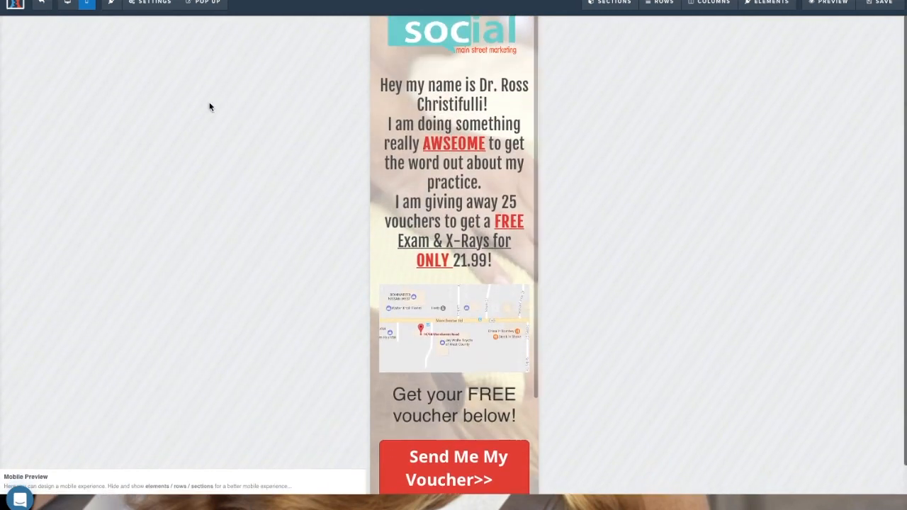
click(68, 5)
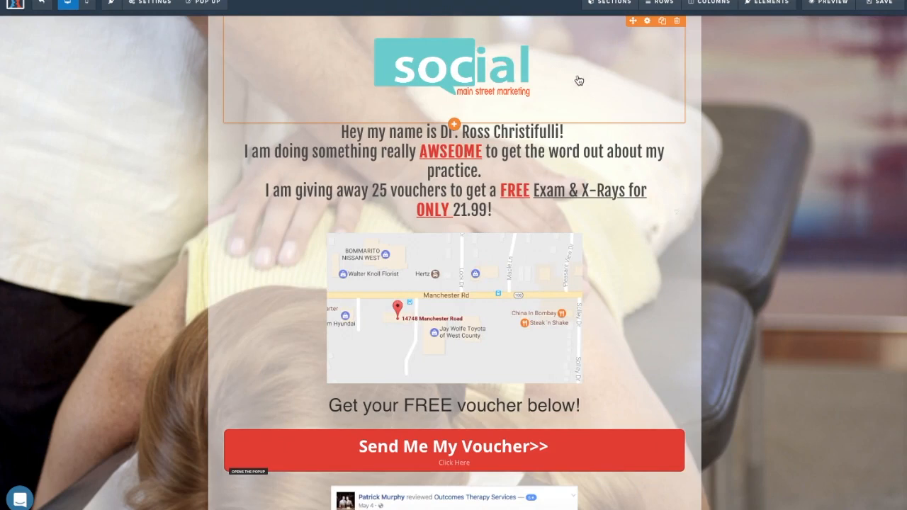
scroll(567, 469, down, 3)
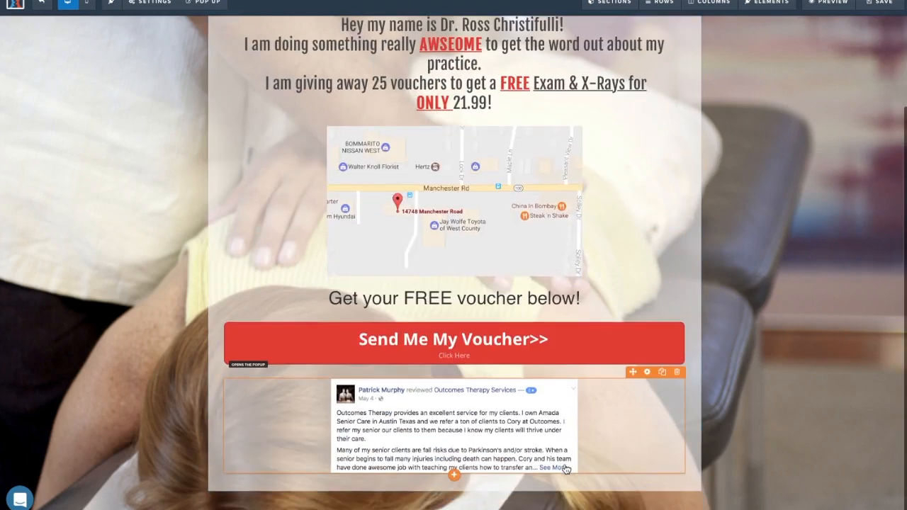
scroll(593, 488, up, 3)
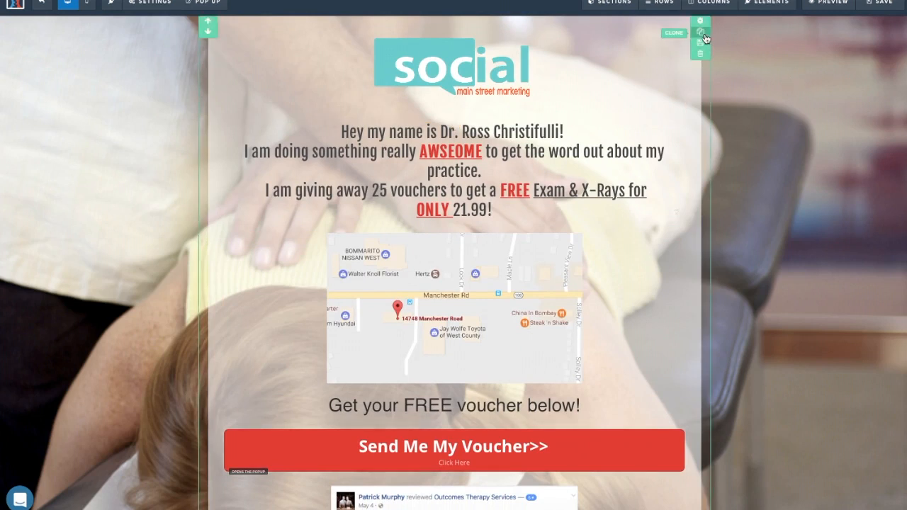
Duplicate the voucher section and set the copy to show on desktop only.
click(704, 33)
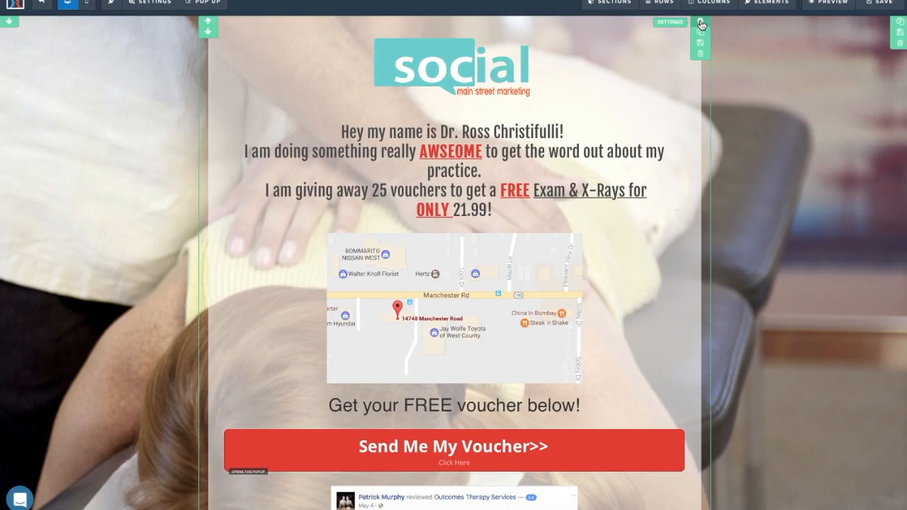
click(701, 24)
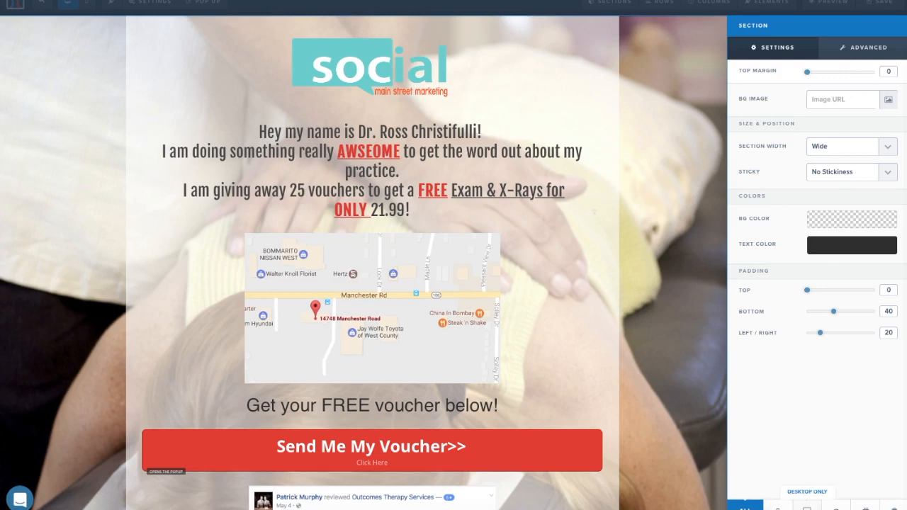
click(807, 506)
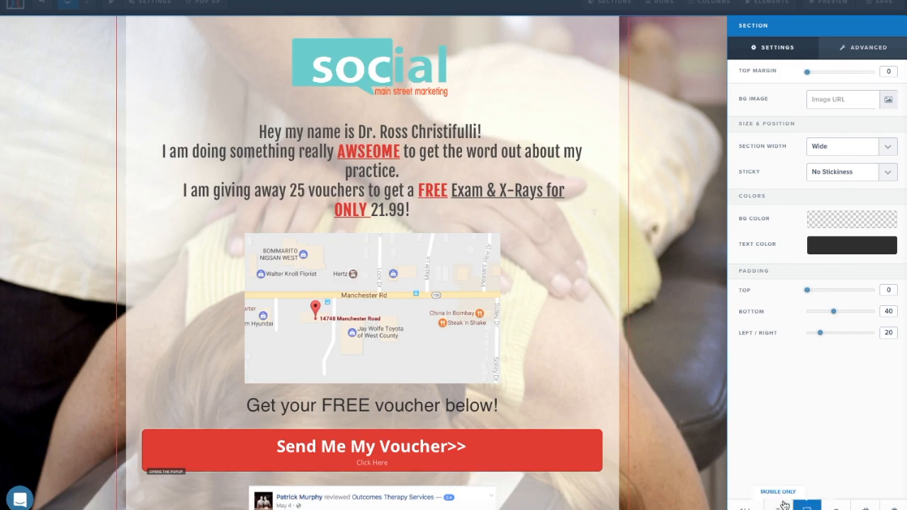
click(682, 472)
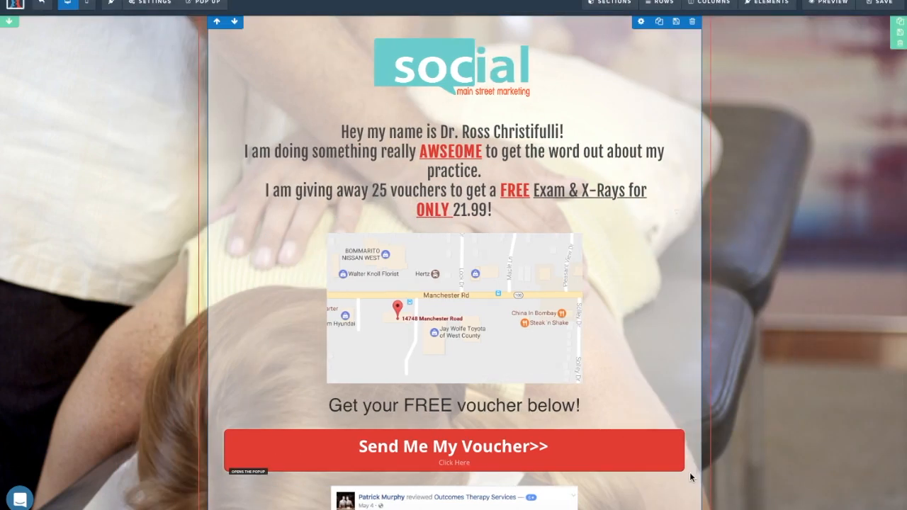
Switch the editor to the mobile layout view.
scroll(691, 477, down, 5)
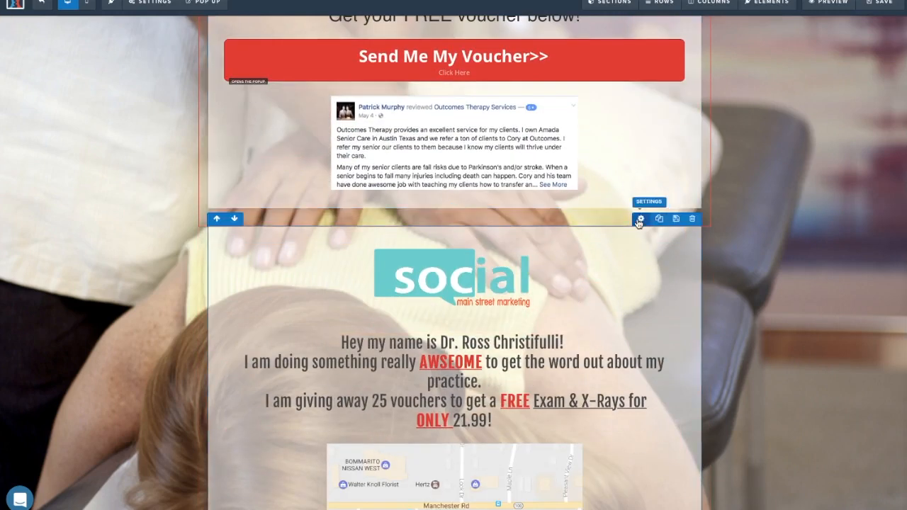
click(640, 219)
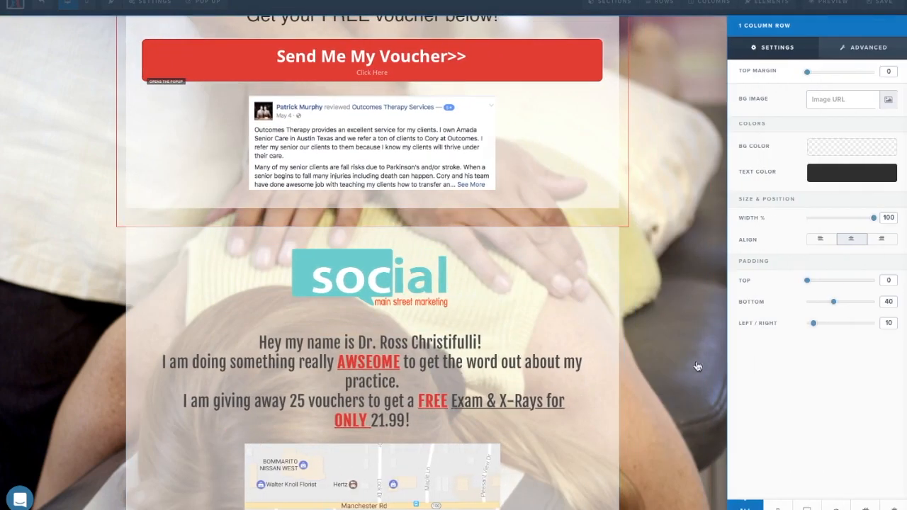
click(783, 508)
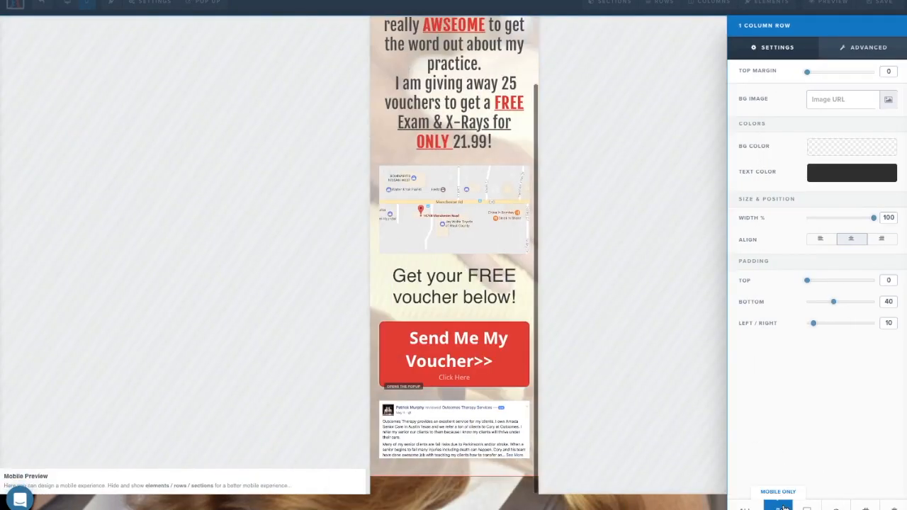
Shrink the intro sub-headline font from 34 to 26 in the mobile layout.
click(647, 427)
scroll(516, 110, up, 3)
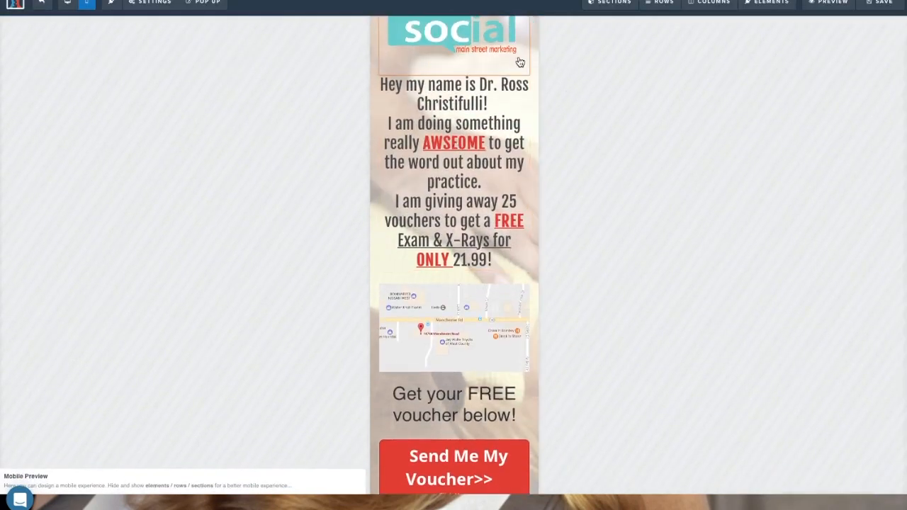
click(449, 68)
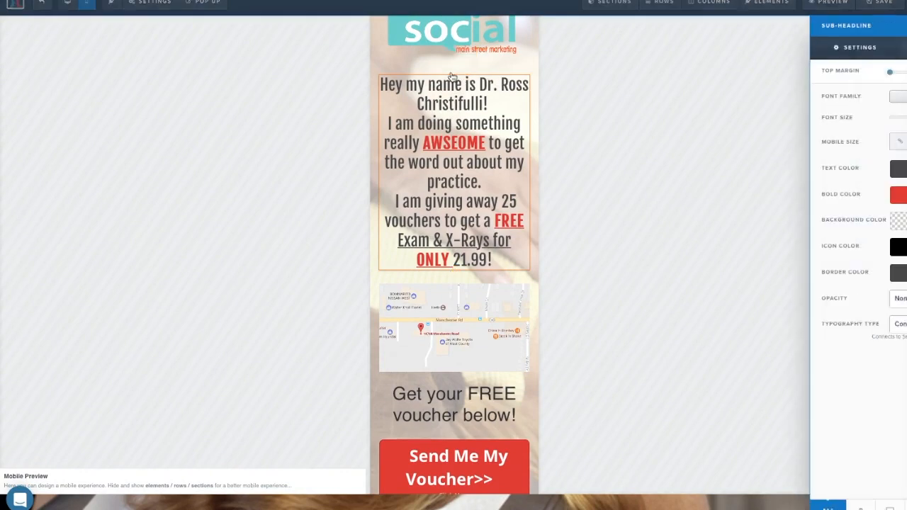
drag(836, 121, 828, 122)
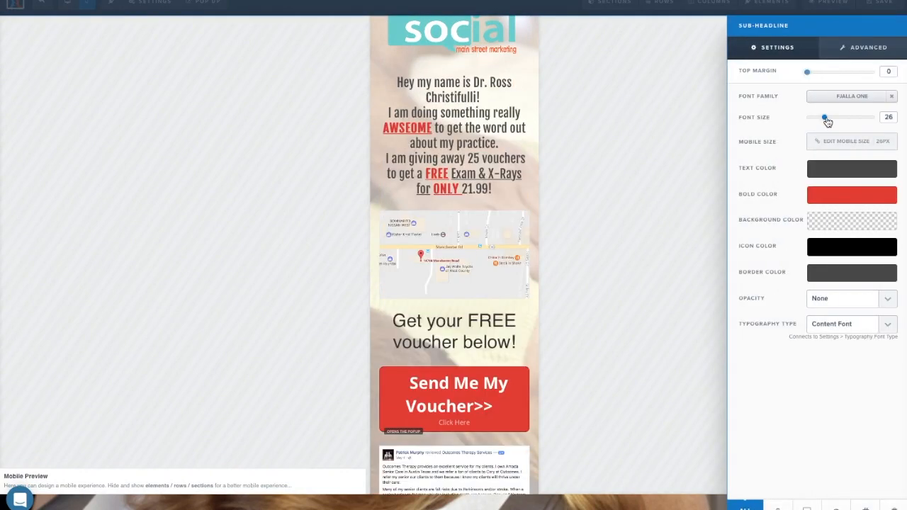
click(684, 188)
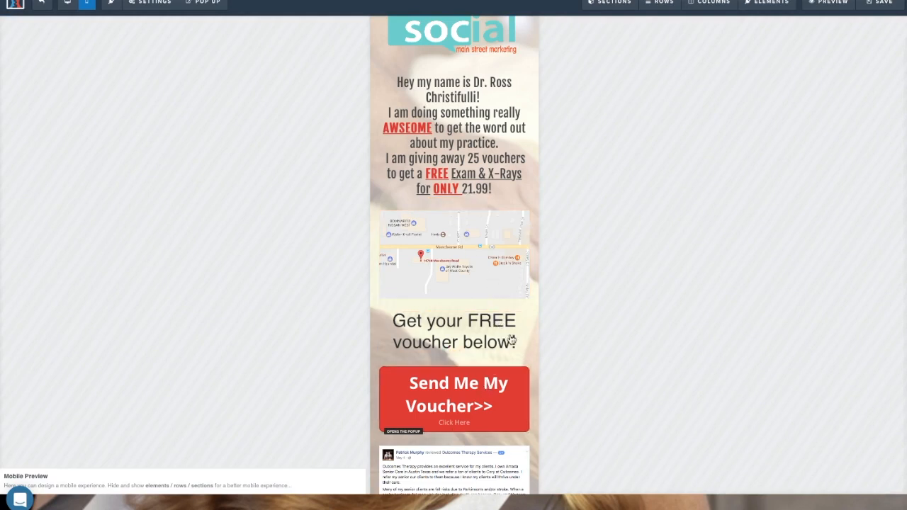
Move the voucher headline above the map and shrink it from 40 to 34.
drag(508, 333, 501, 232)
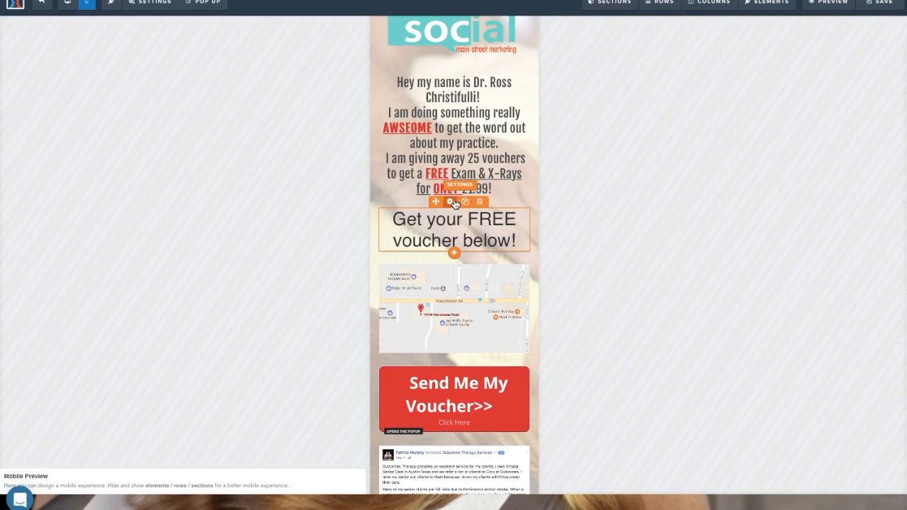
click(454, 204)
drag(838, 121, 832, 121)
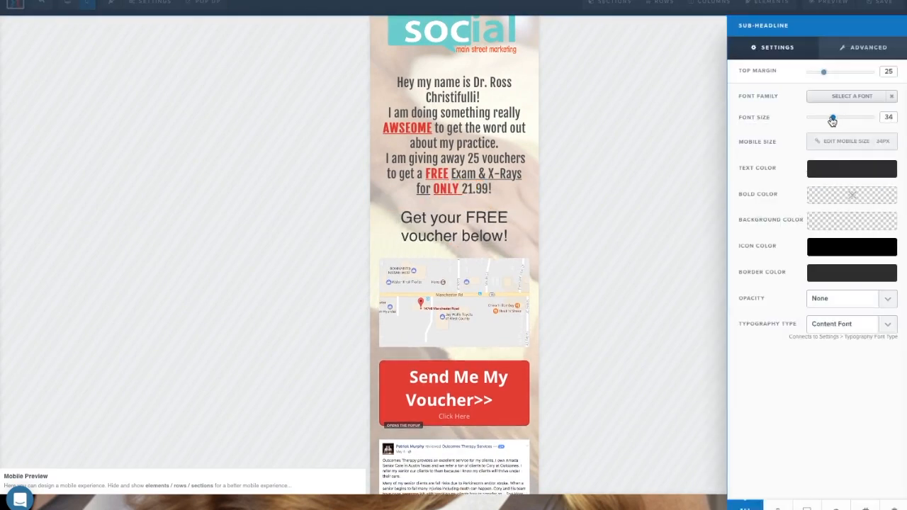
click(480, 384)
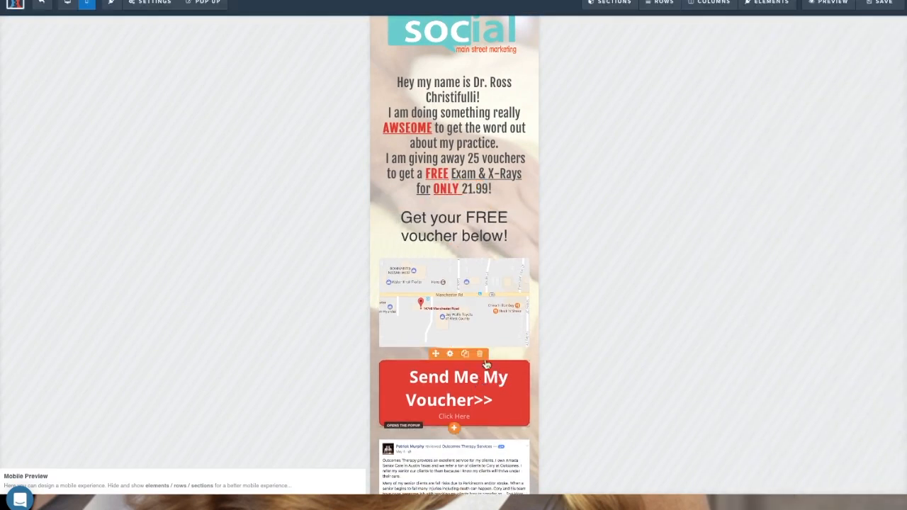
Move the red voucher button above the map and reduce its text from 36 to 18.
drag(485, 384, 483, 267)
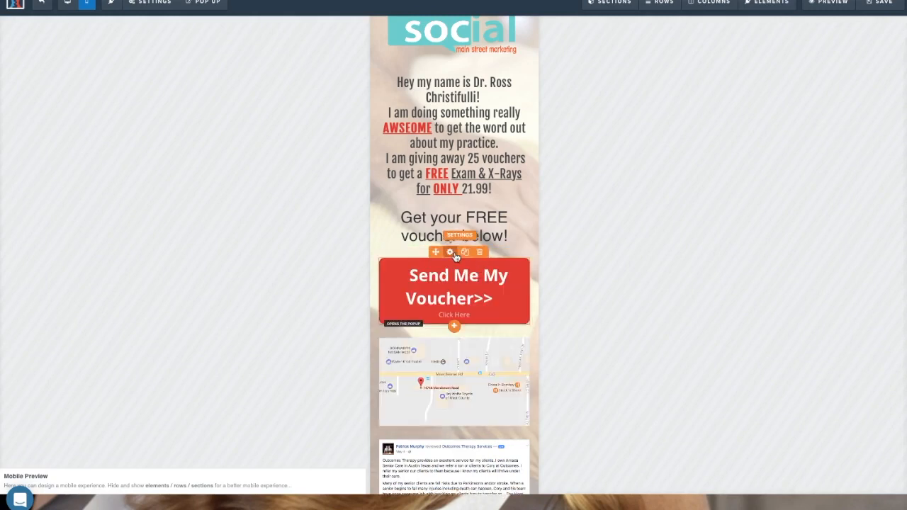
click(455, 260)
drag(841, 203, 817, 203)
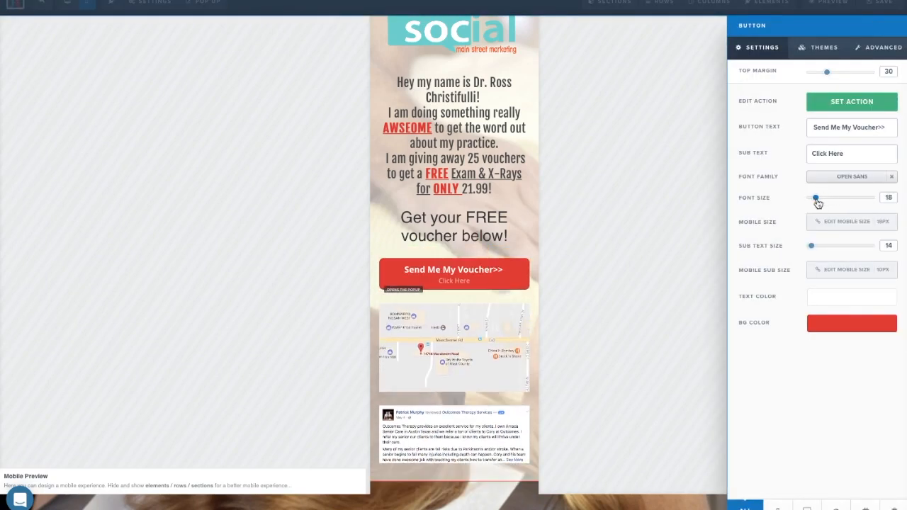
click(643, 200)
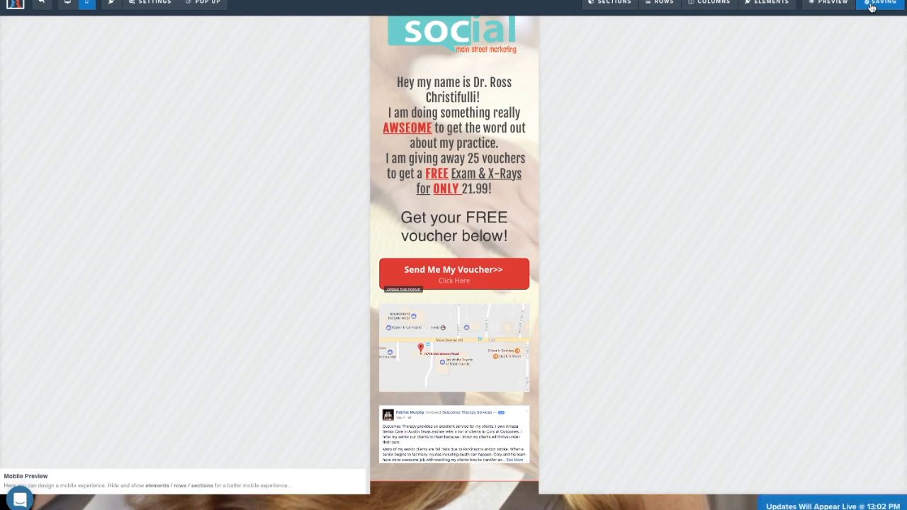
scroll(482, 106, down, 2)
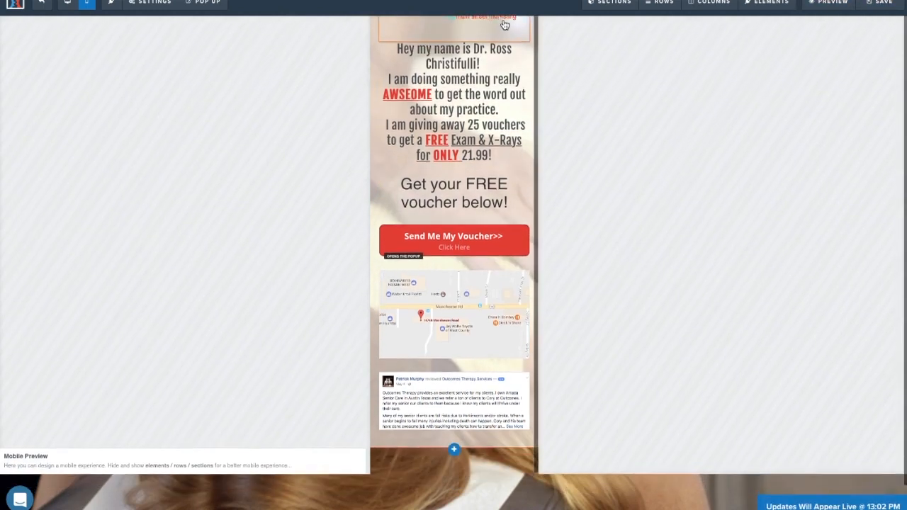
scroll(489, 127, up, 2)
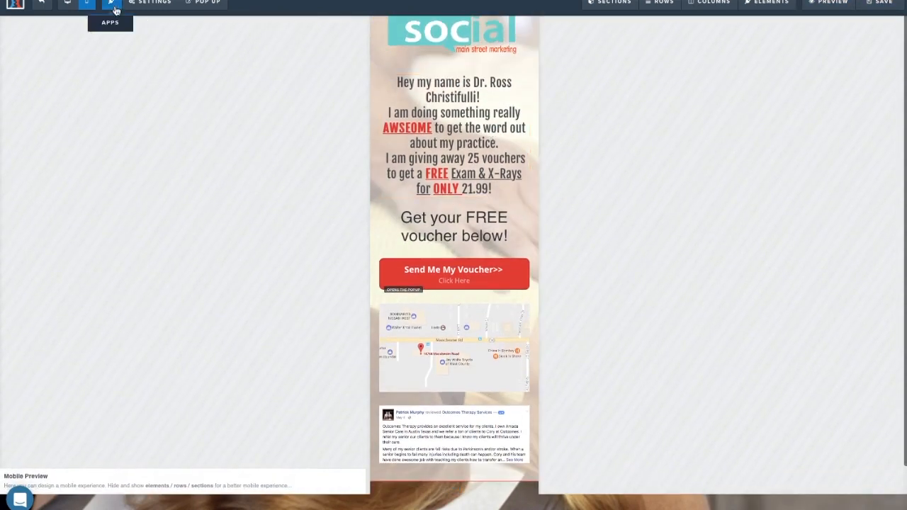
Switch back to the desktop layout and scroll through the page.
click(68, 3)
scroll(301, 107, down, 3)
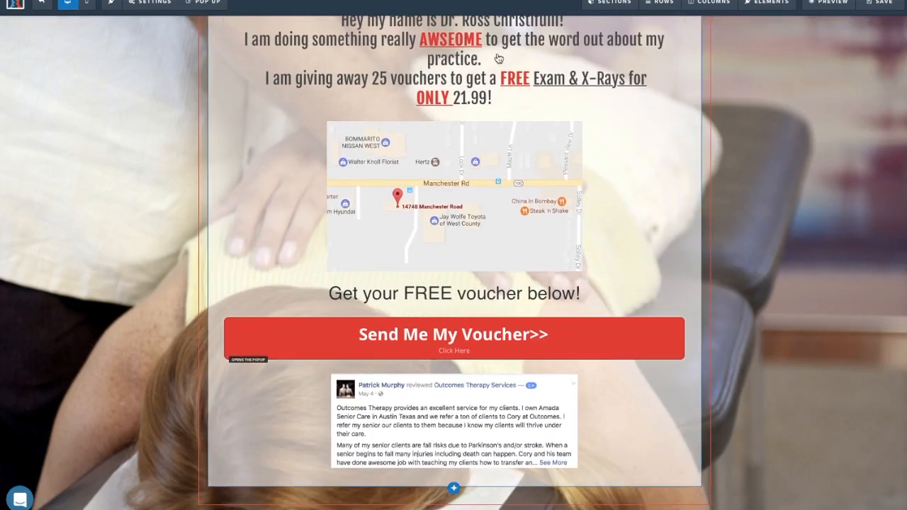
scroll(489, 212, up, 3)
scroll(495, 124, down, 3)
scroll(495, 125, up, 1)
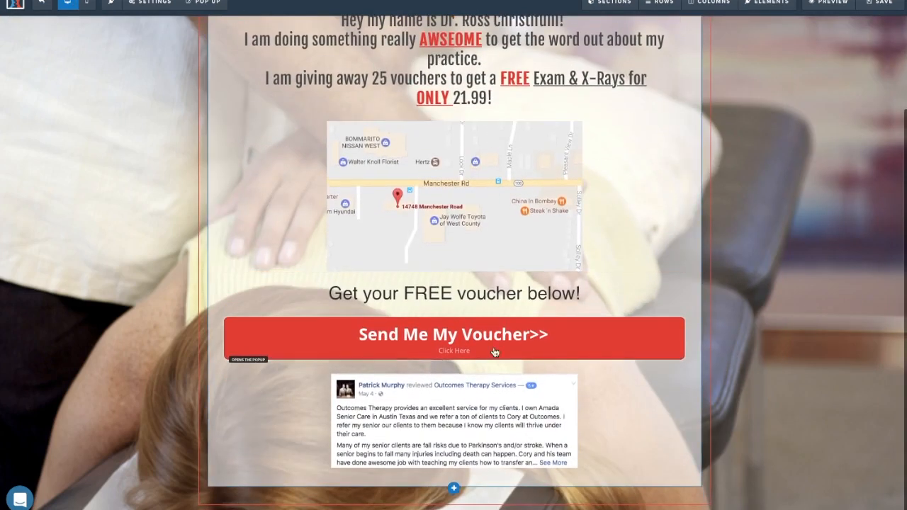
scroll(465, 496, down, 2)
scroll(461, 505, up, 2)
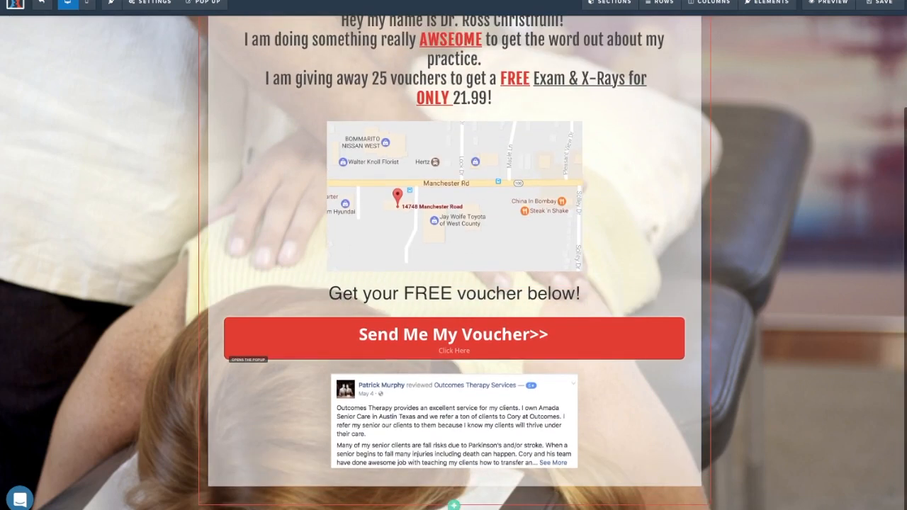
scroll(455, 506, down, 1)
scroll(455, 506, up, 1)
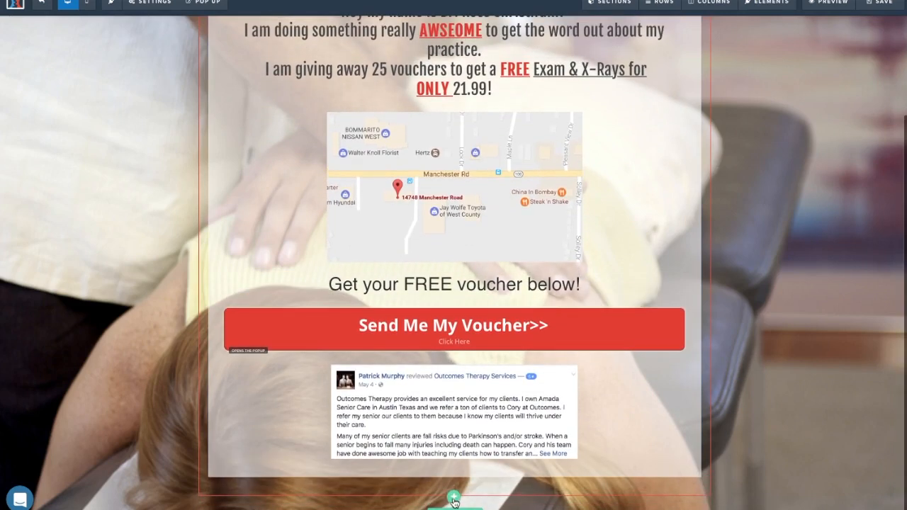
Add a full-width section at the page bottom with a black #000000 background.
click(454, 500)
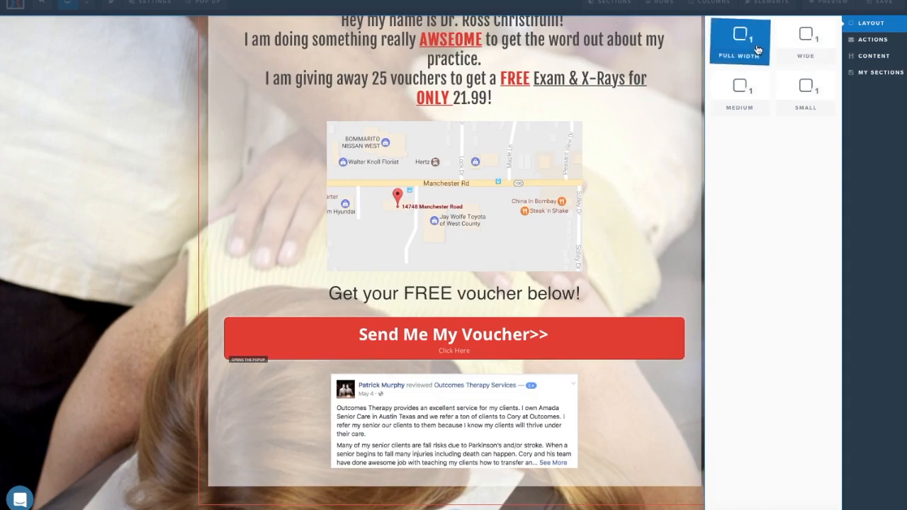
click(756, 48)
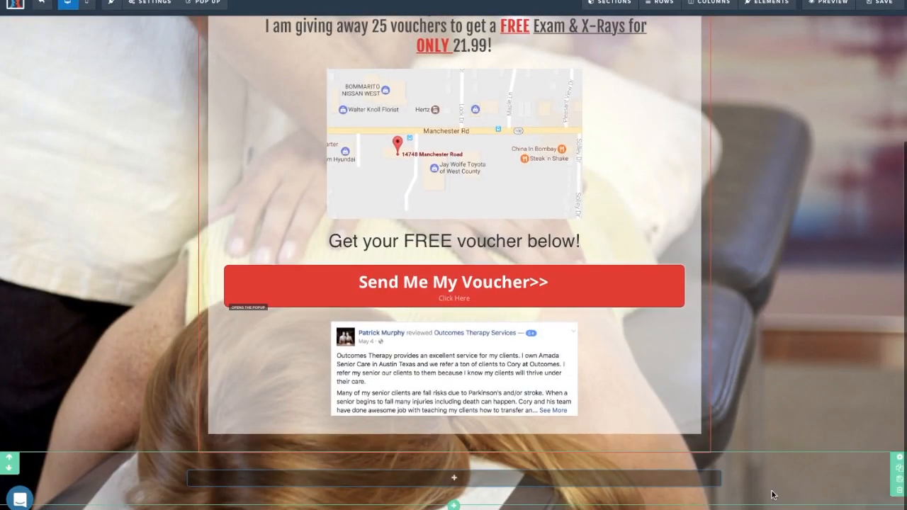
click(898, 458)
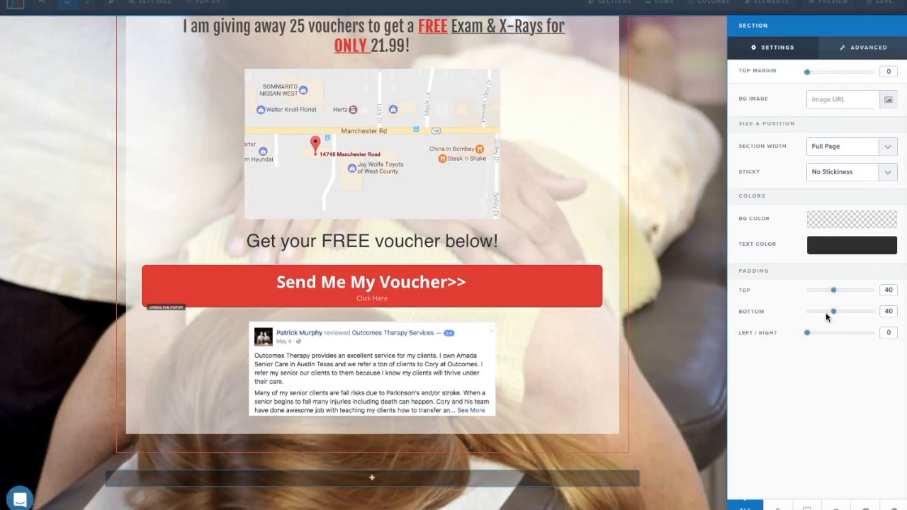
click(872, 221)
click(753, 261)
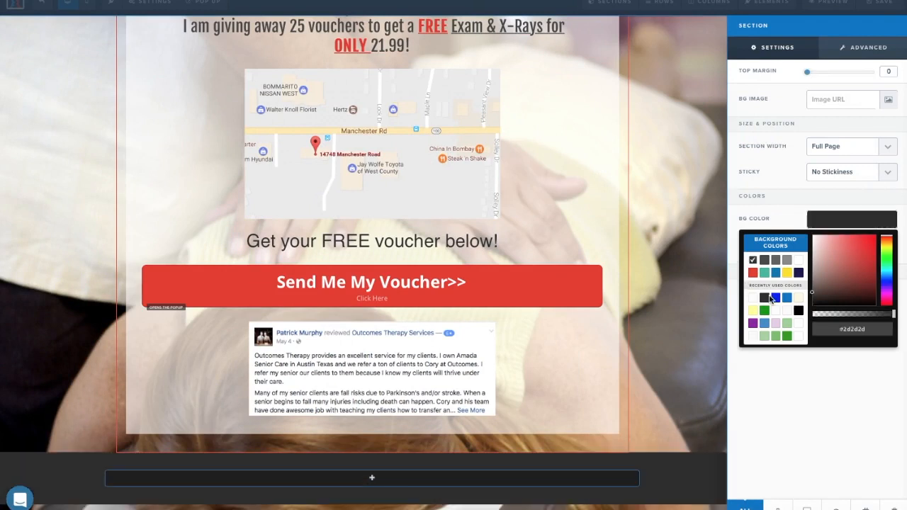
click(798, 311)
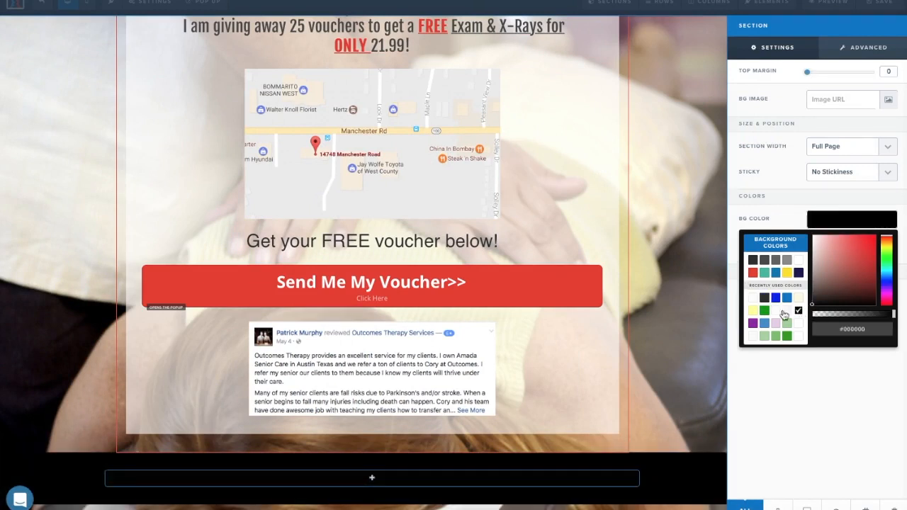
click(694, 310)
scroll(696, 310, up, 2)
scroll(696, 310, down, 2)
scroll(696, 310, up, 1)
scroll(694, 310, down, 2)
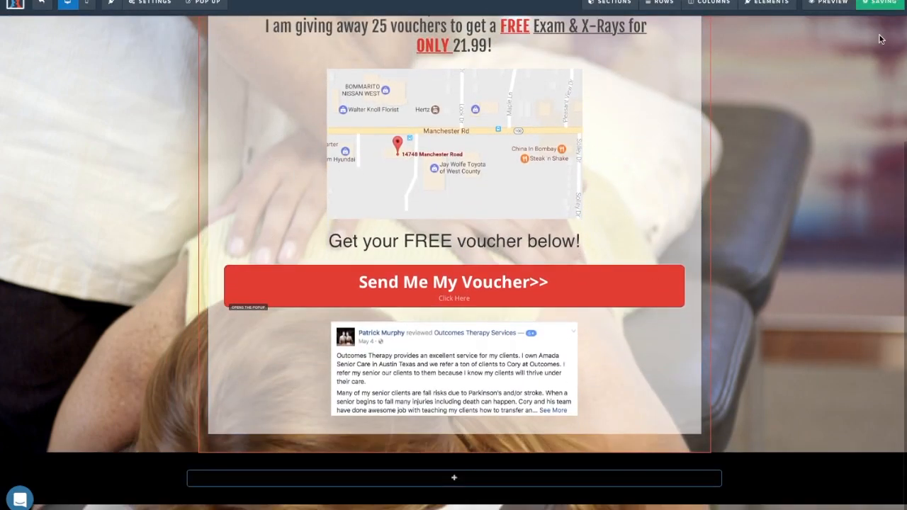
Set the black footer section's bottom padding to 0.
click(889, 457)
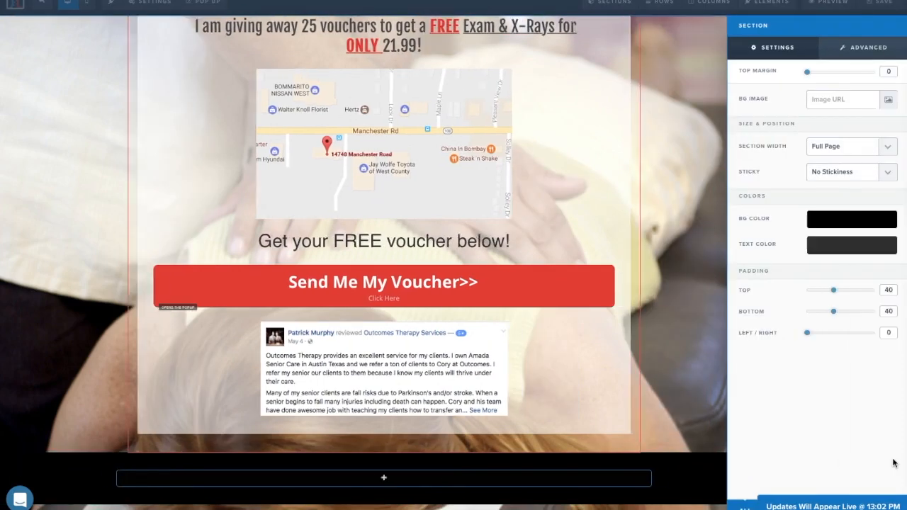
drag(832, 314, 805, 316)
click(707, 304)
scroll(714, 287, up, 3)
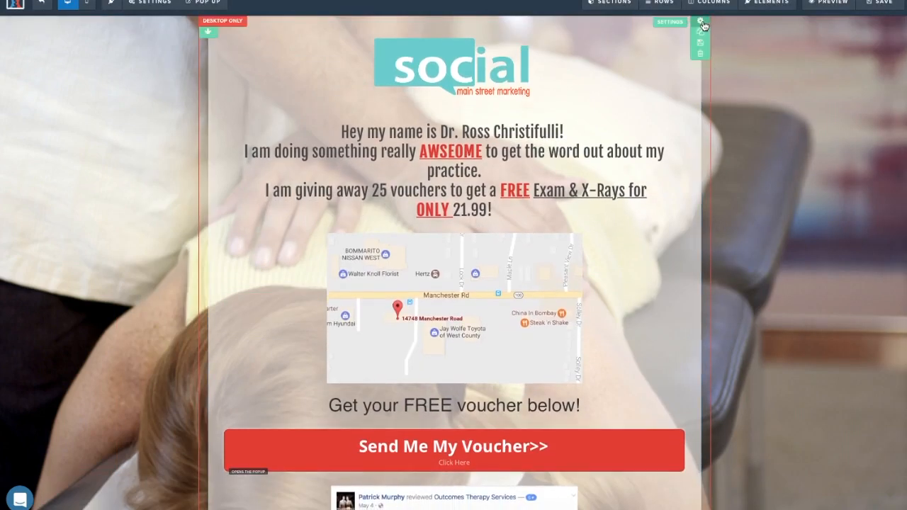
click(701, 23)
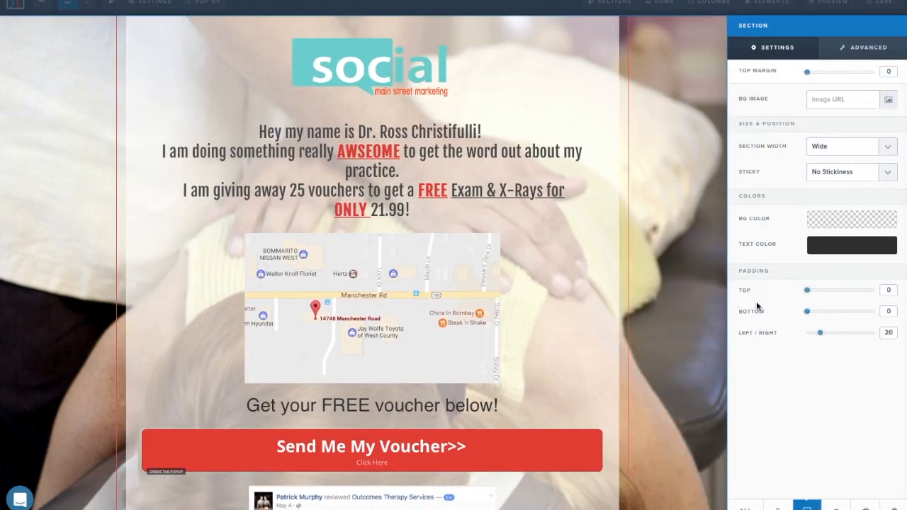
click(710, 293)
scroll(708, 291, down, 3)
scroll(629, 435, up, 2)
scroll(677, 425, down, 2)
Save the page and check it in the live preview.
click(822, 2)
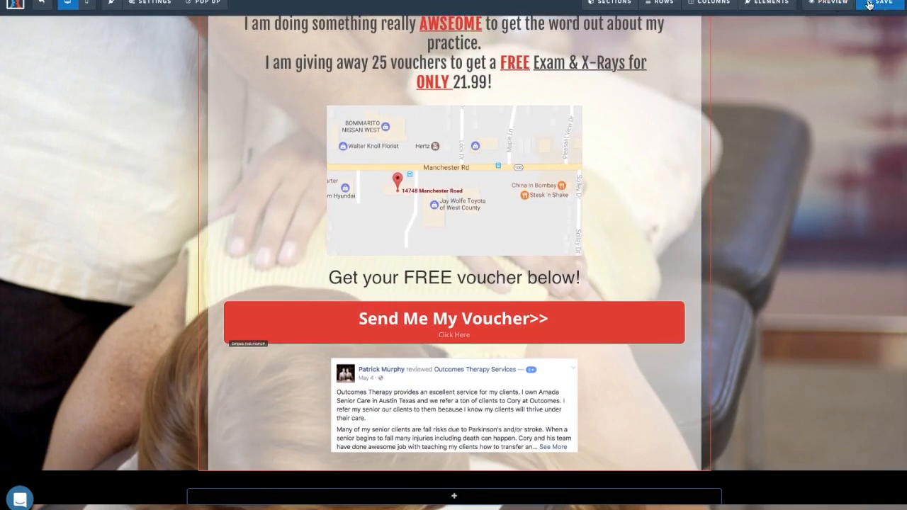
scroll(719, 336, down, 2)
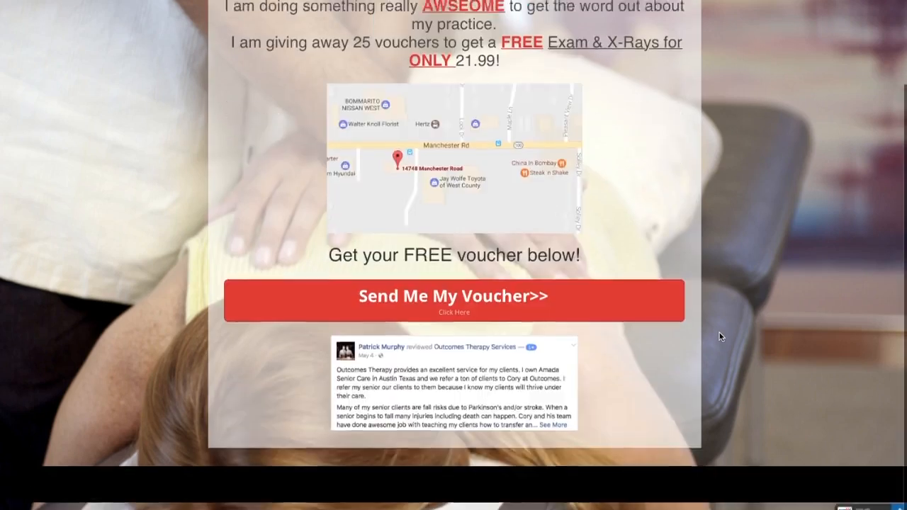
scroll(719, 337, up, 1)
scroll(719, 337, down, 1)
scroll(720, 336, up, 1)
scroll(719, 336, down, 1)
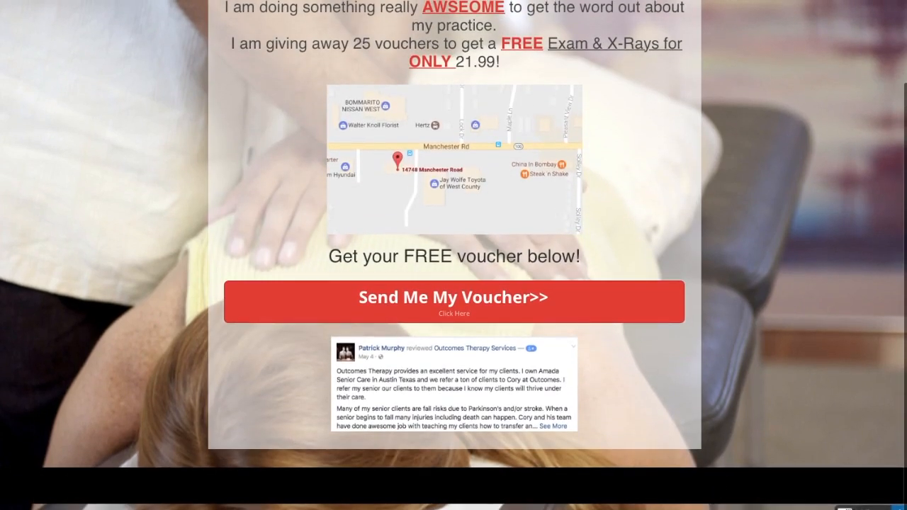
key(super+w)
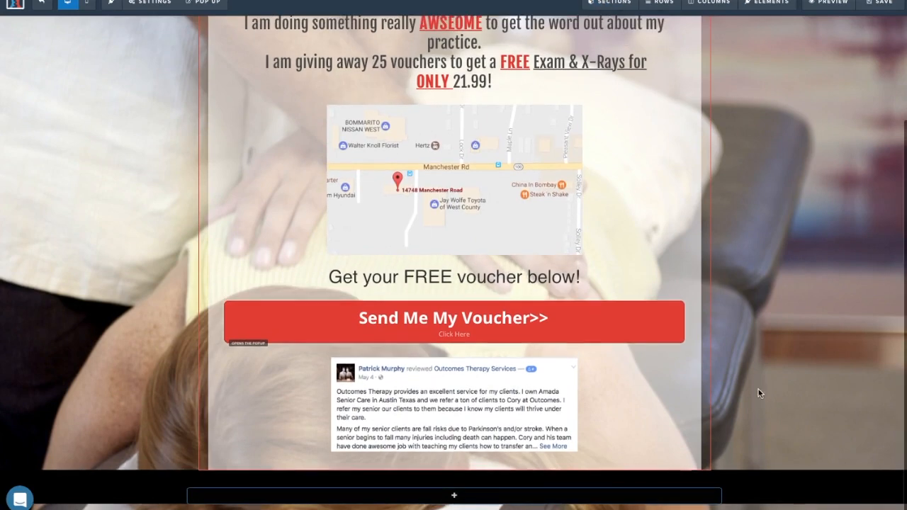
Check the footer and cloned section settings, toggling between mobile and desktop layouts.
click(894, 481)
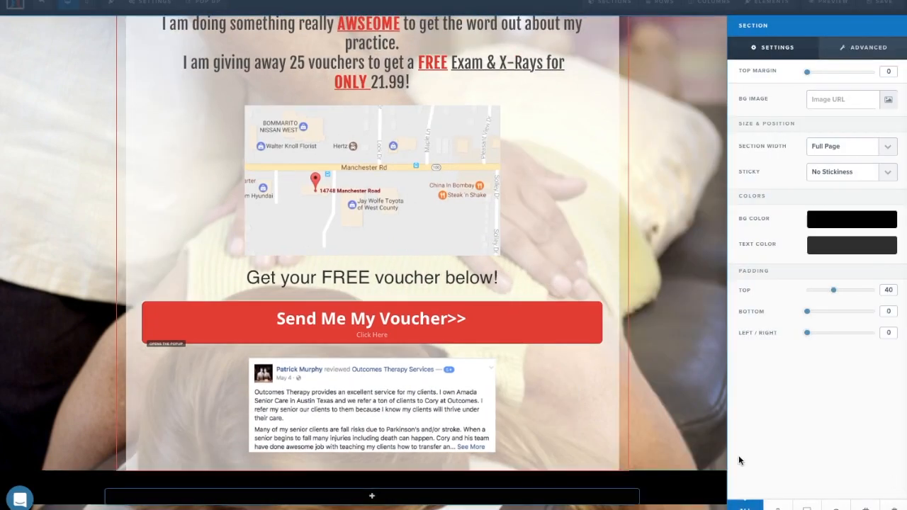
click(692, 461)
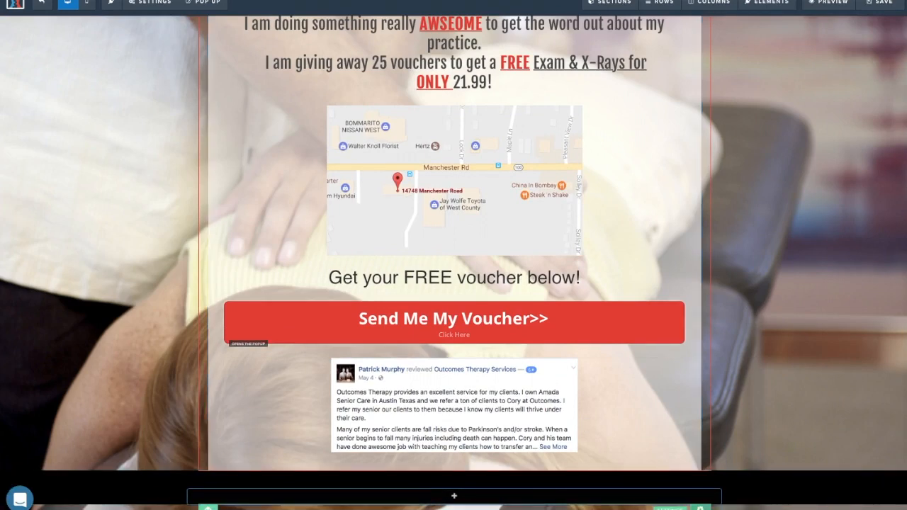
click(700, 508)
click(778, 508)
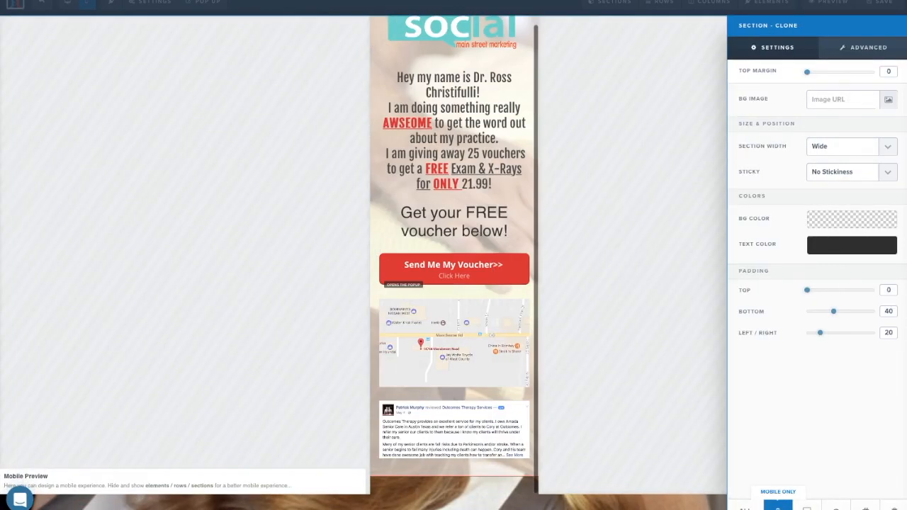
click(676, 485)
click(64, 1)
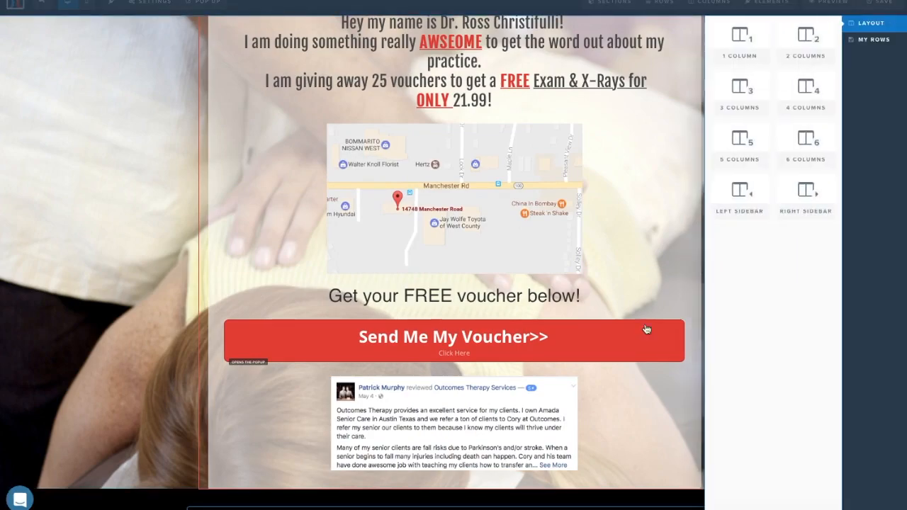
Add a 1 Column row with a paragraph reading 'Social Main St LLC.' to the footer.
click(740, 44)
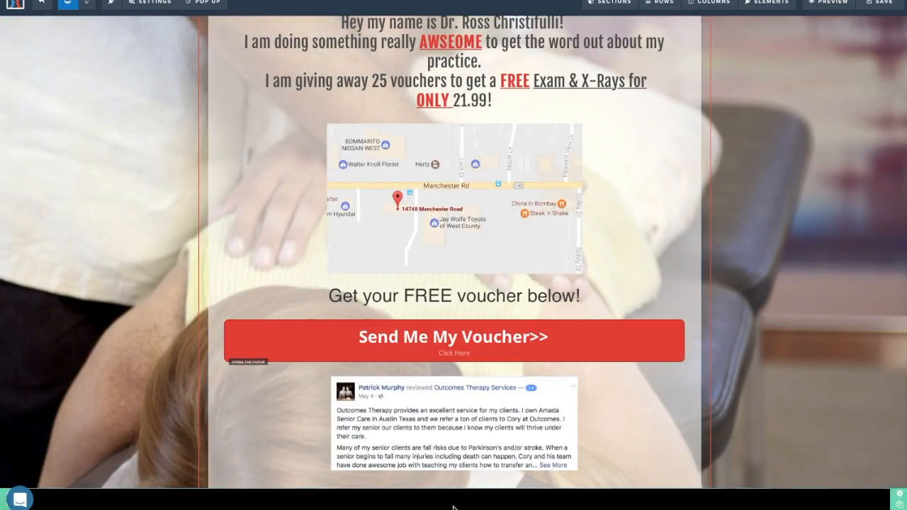
scroll(455, 506, down, 1)
click(462, 489)
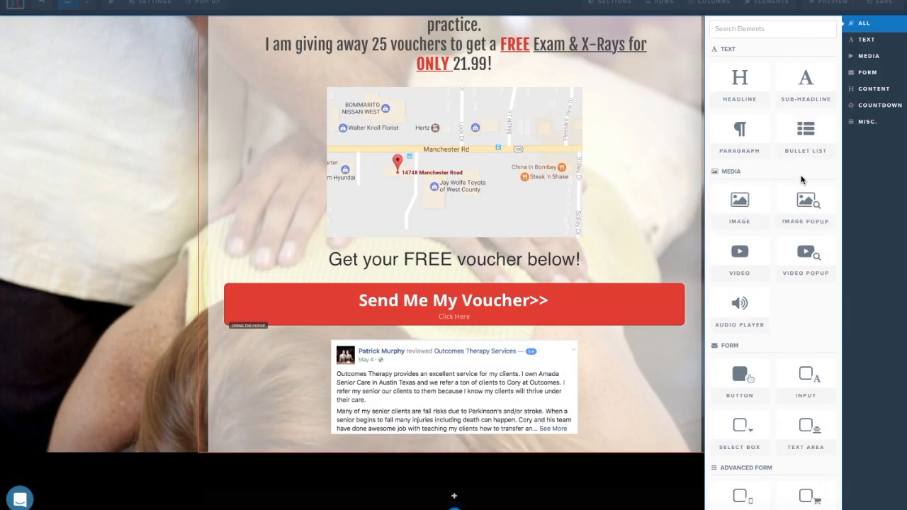
click(754, 148)
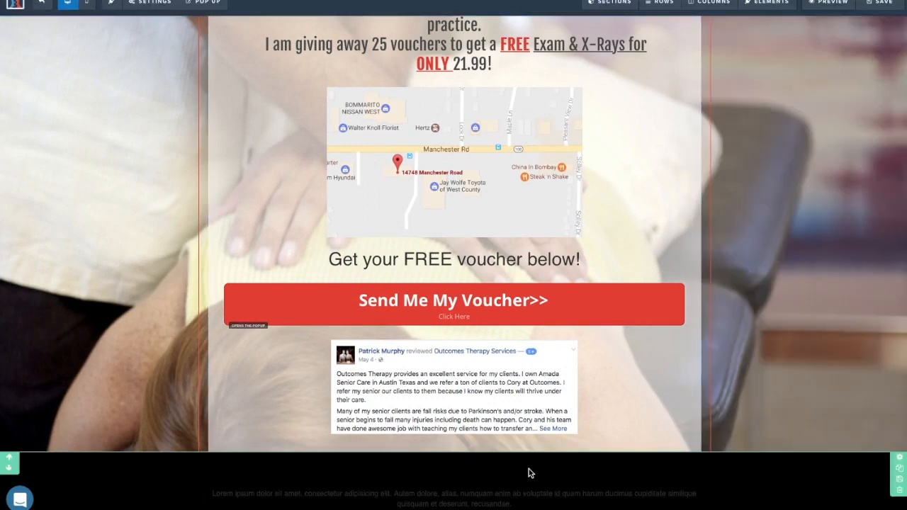
click(518, 503)
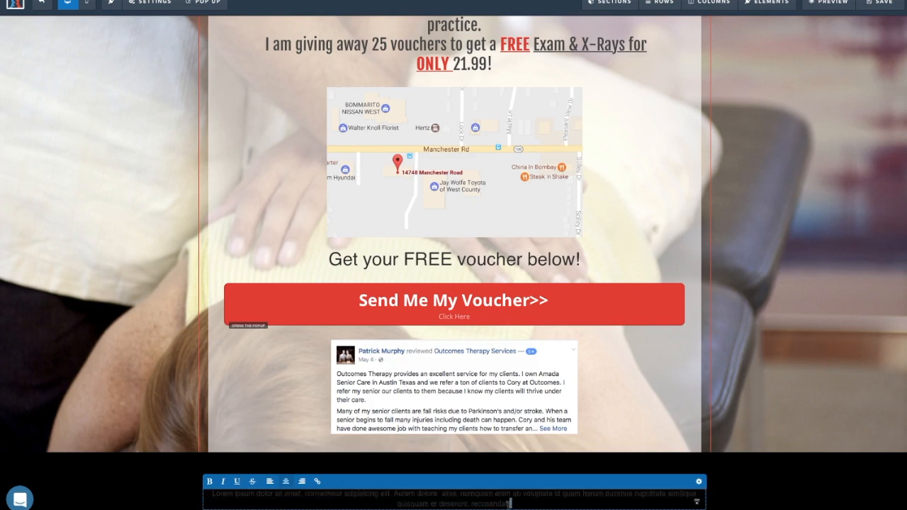
key(ctrl+a)
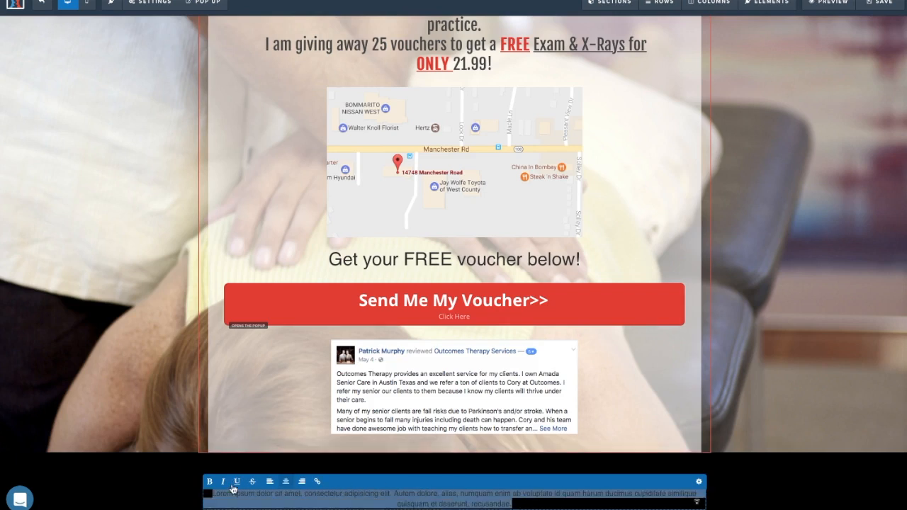
text(Social Main St LLC D.)
key(BackSpace)
text(.)
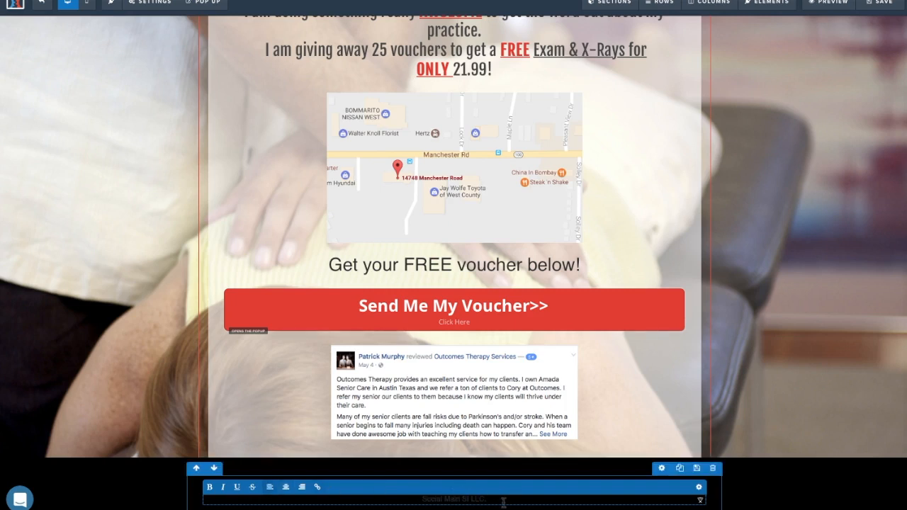
Make the Social Main St LLC. footer text white.
drag(504, 502, 380, 500)
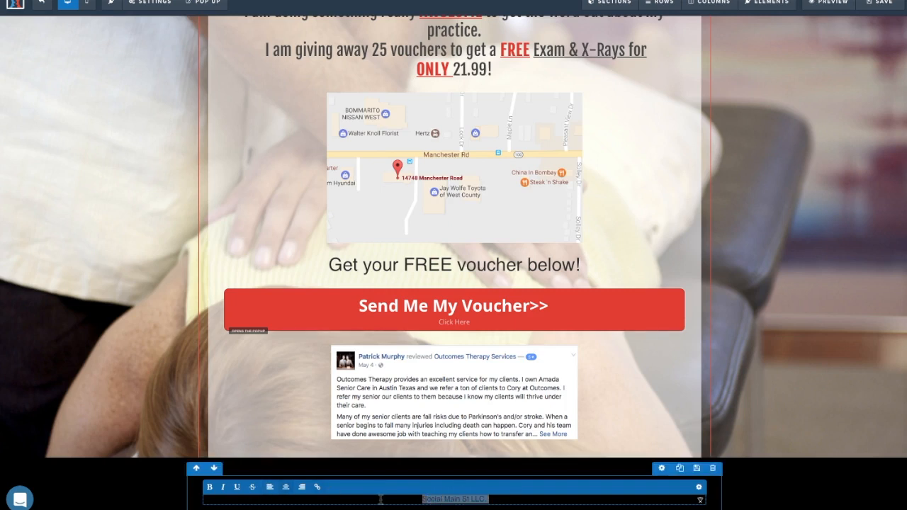
click(698, 489)
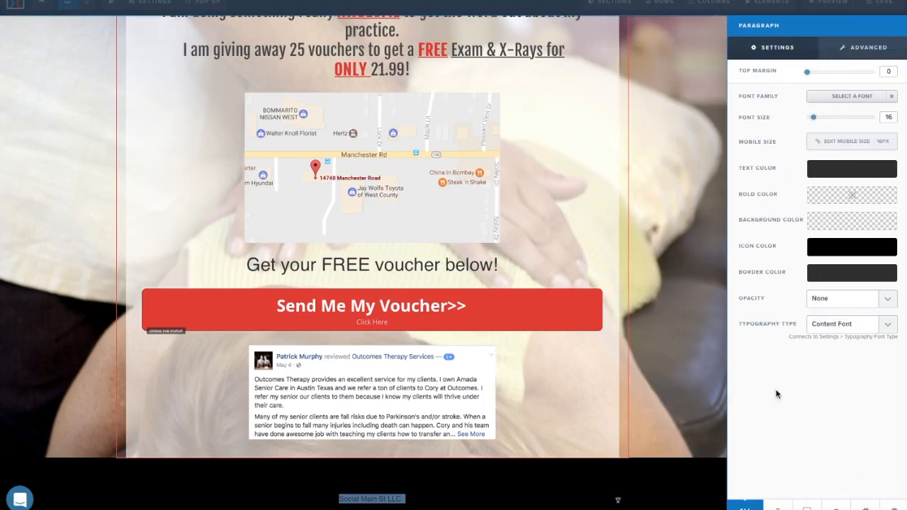
click(824, 172)
click(799, 210)
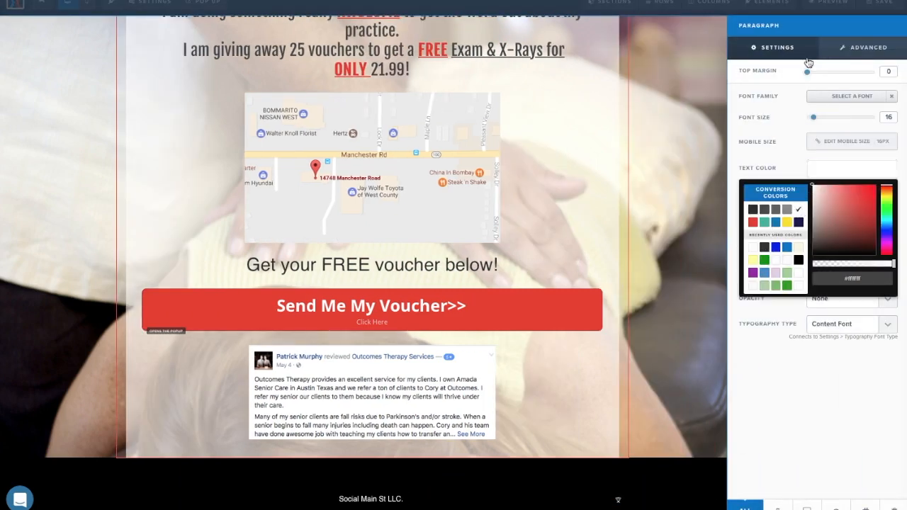
click(772, 90)
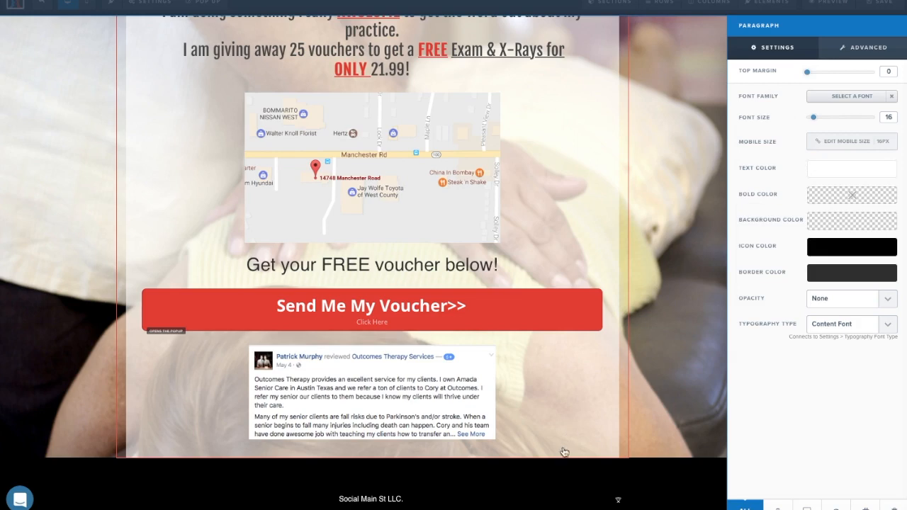
click(540, 494)
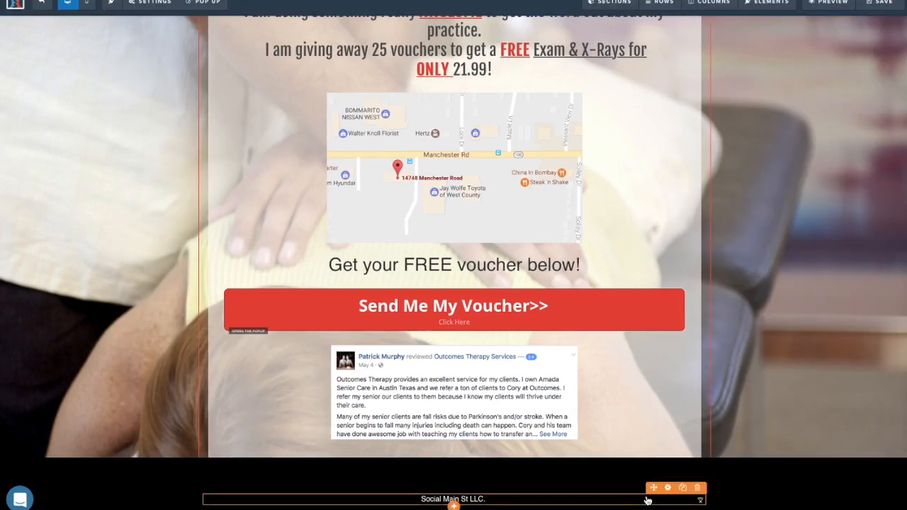
Reduce the footer row's top padding and set its bottom padding to 0.
click(661, 467)
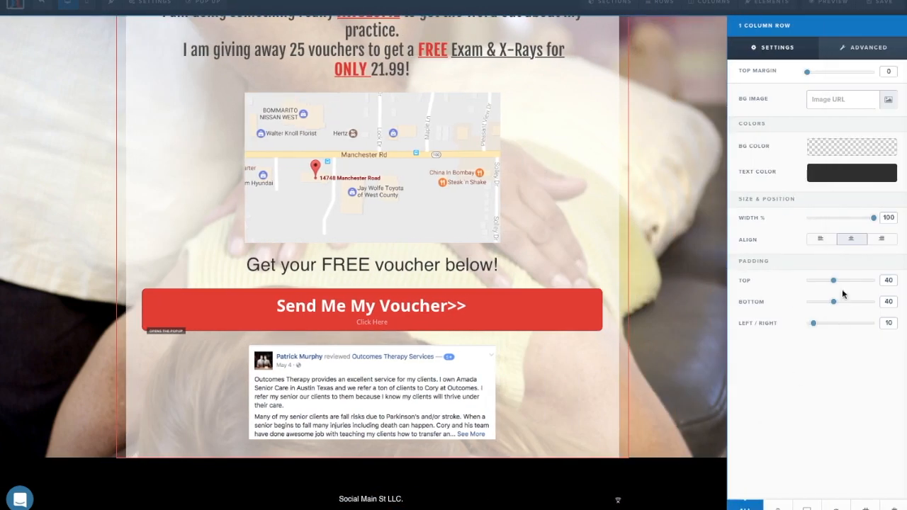
drag(836, 303, 786, 309)
drag(836, 281, 795, 298)
click(656, 498)
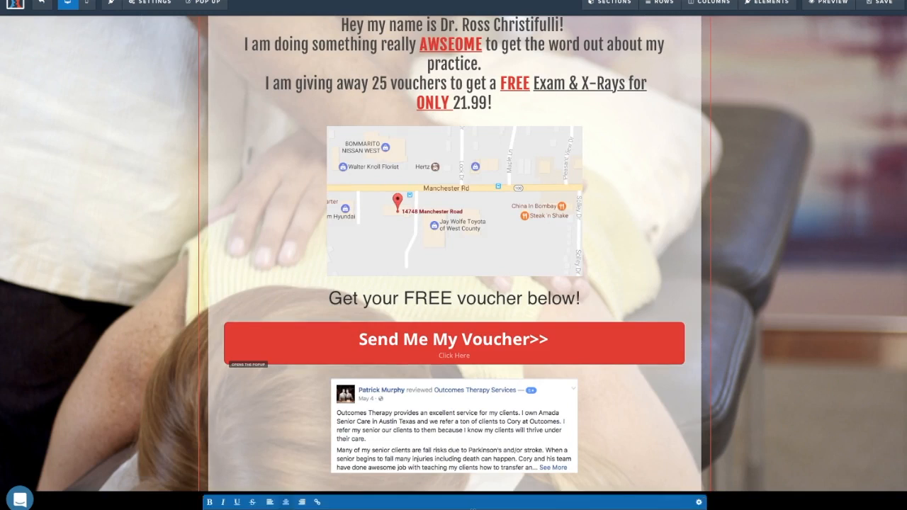
Change the footer text's link colour from blue to white.
click(318, 503)
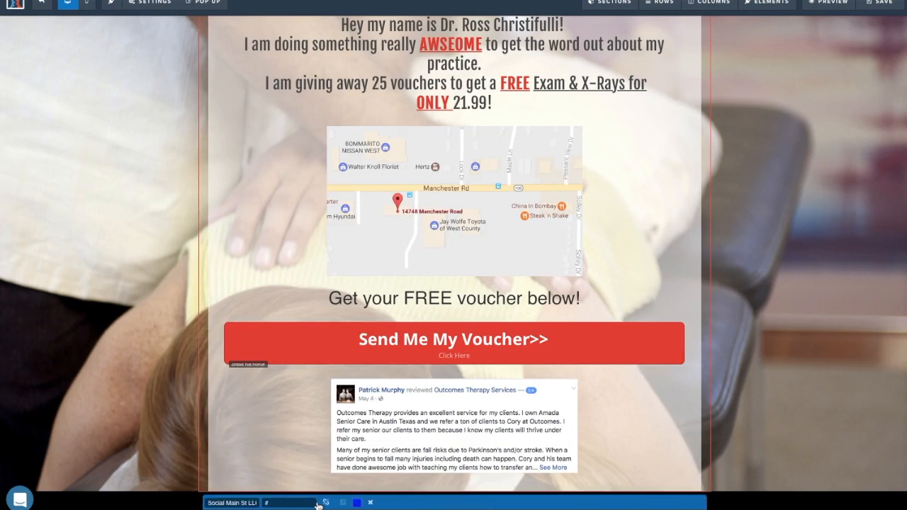
click(781, 466)
click(522, 509)
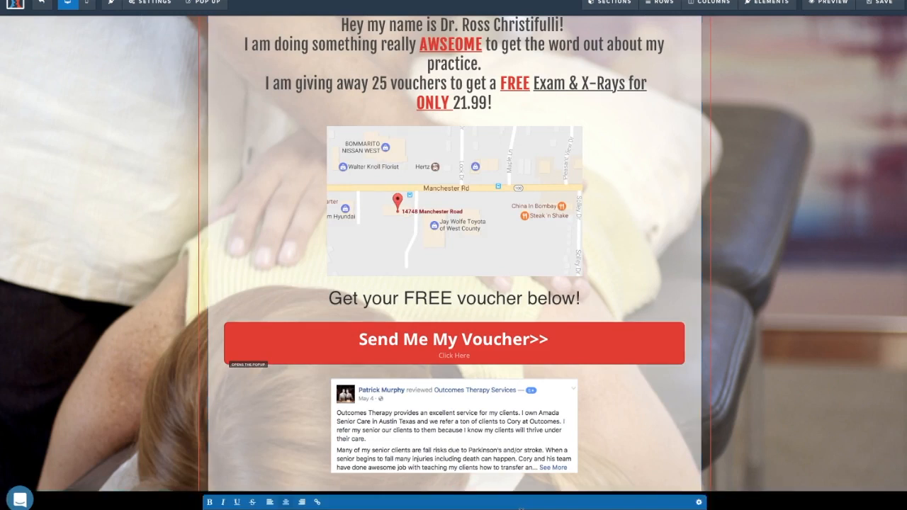
click(317, 502)
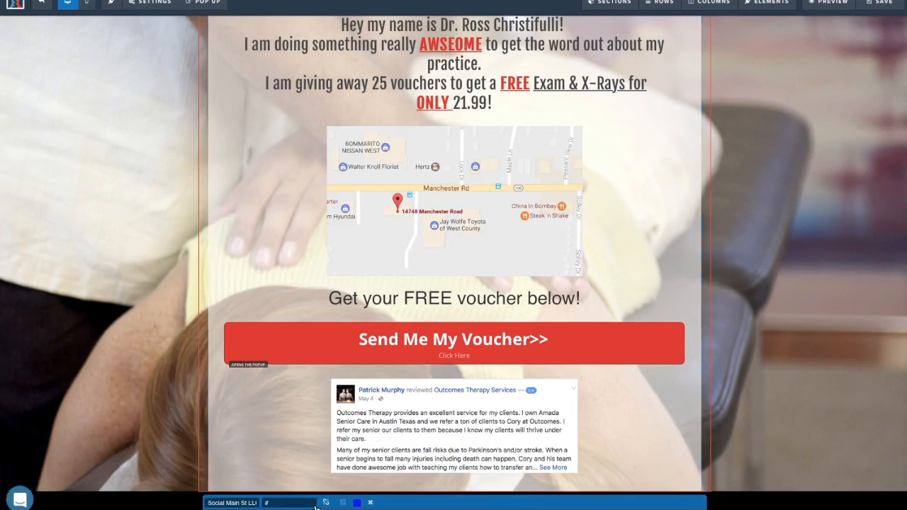
click(356, 502)
click(382, 485)
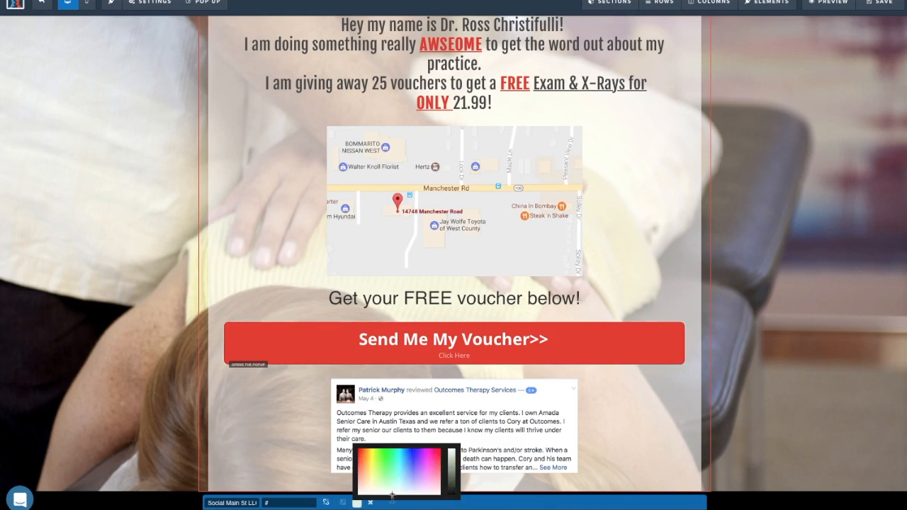
click(771, 450)
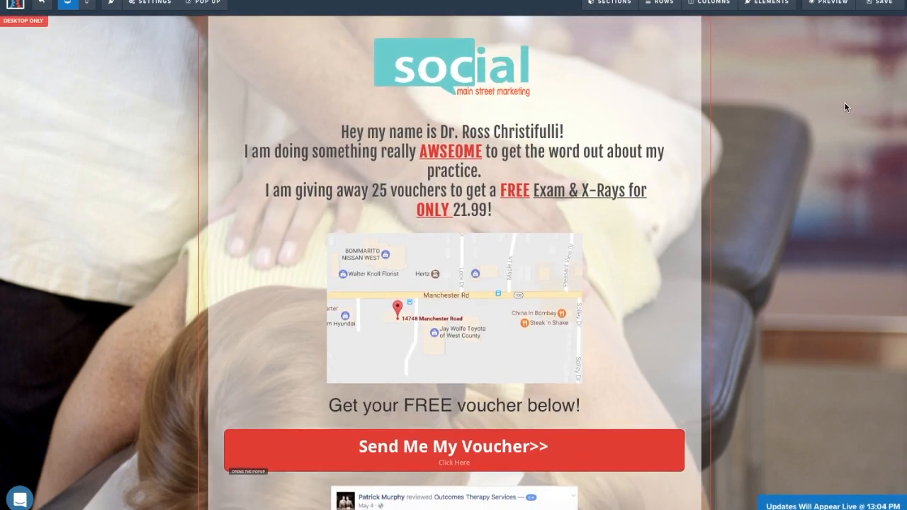
scroll(627, 134, down, 3)
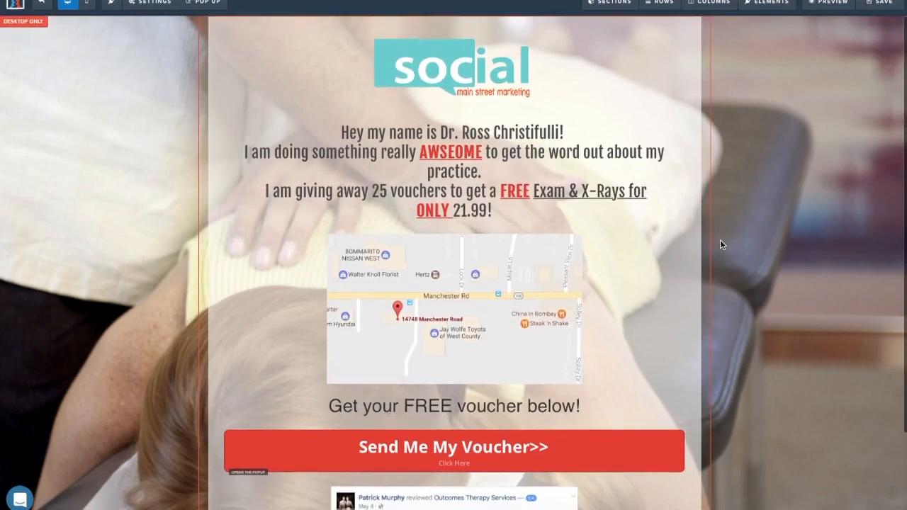
scroll(721, 245, up, 3)
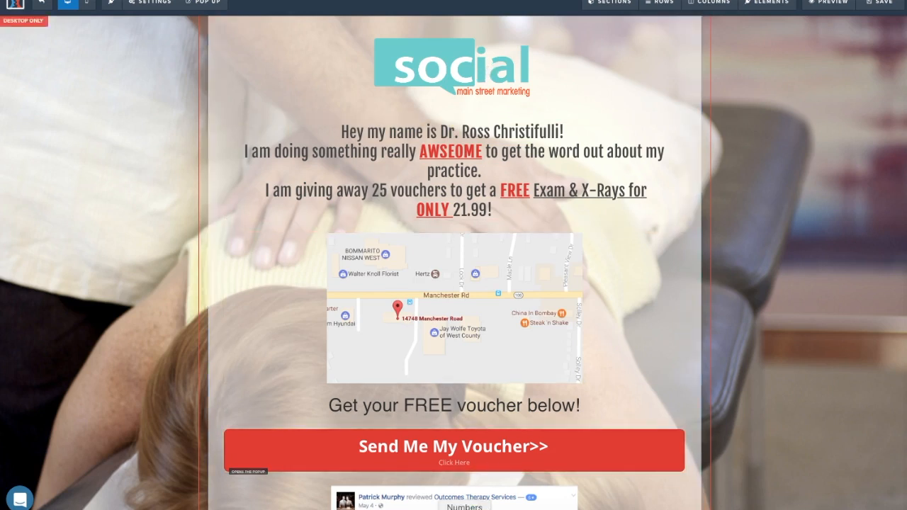
scroll(458, 386, down, 3)
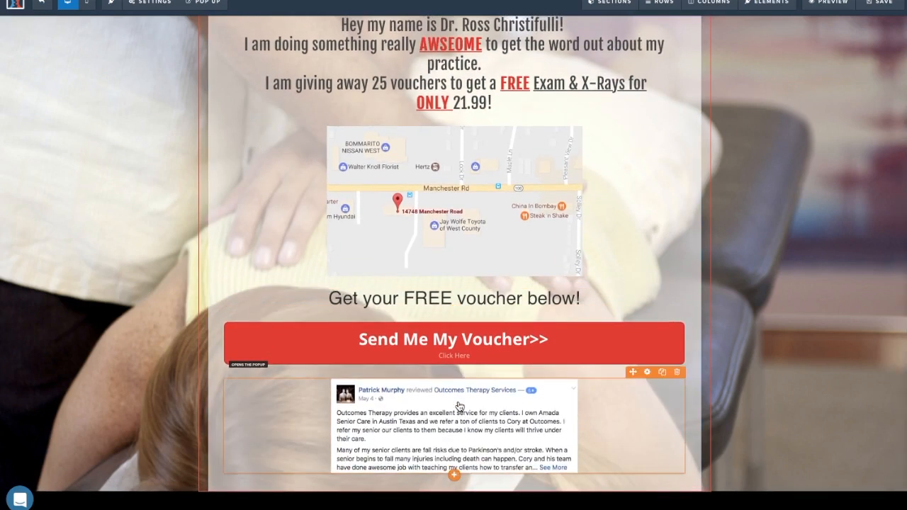
scroll(459, 403, up, 3)
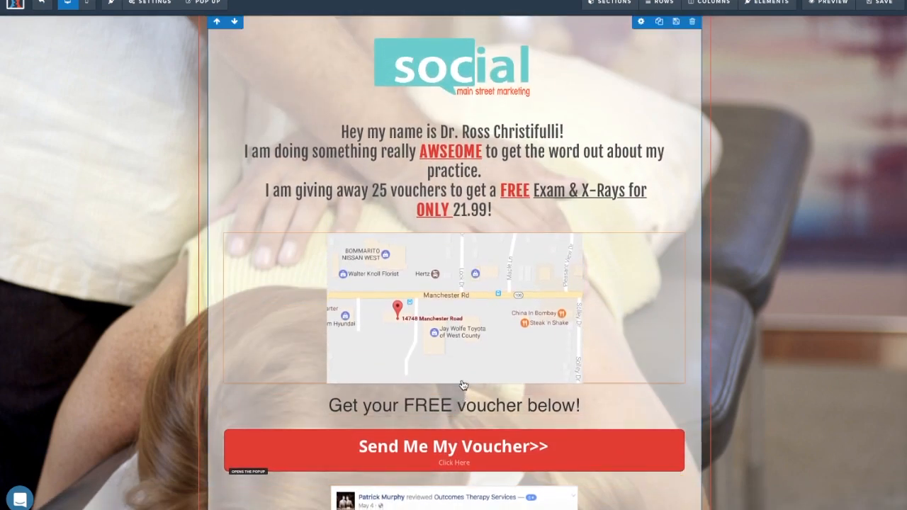
scroll(473, 372, down, 3)
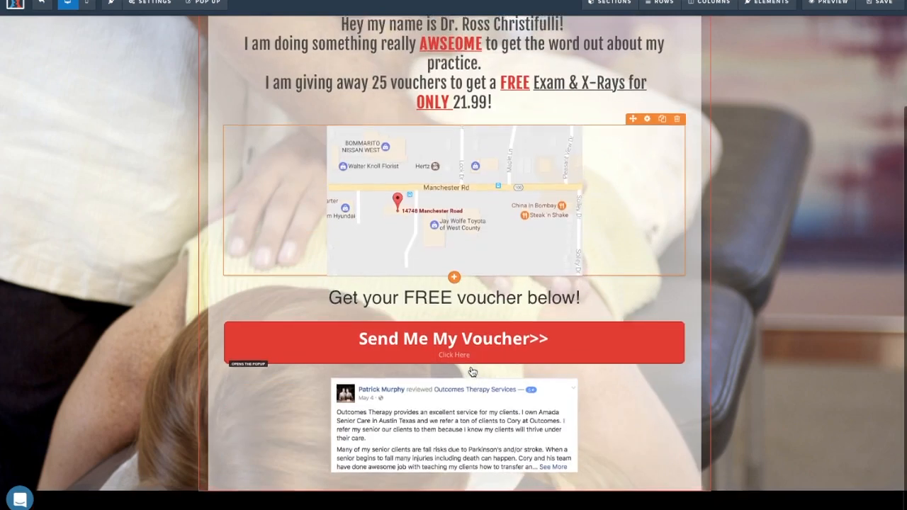
scroll(516, 362, up, 1)
Set Affiliate Badge to Hide in General settings, then save and preview the page.
click(147, 4)
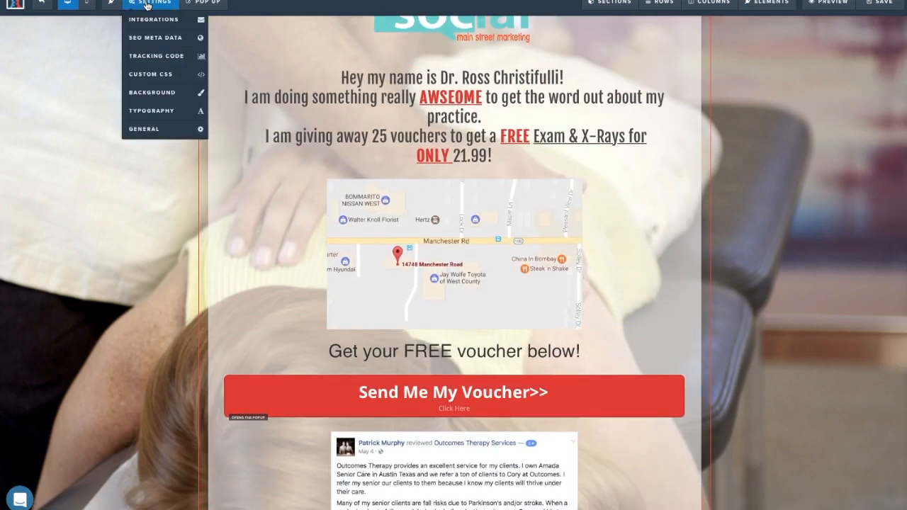
click(150, 128)
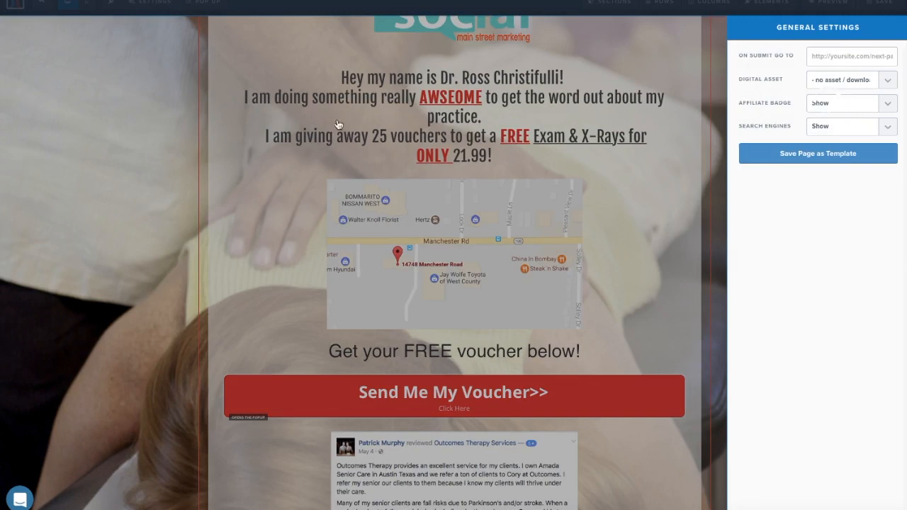
click(854, 104)
click(822, 95)
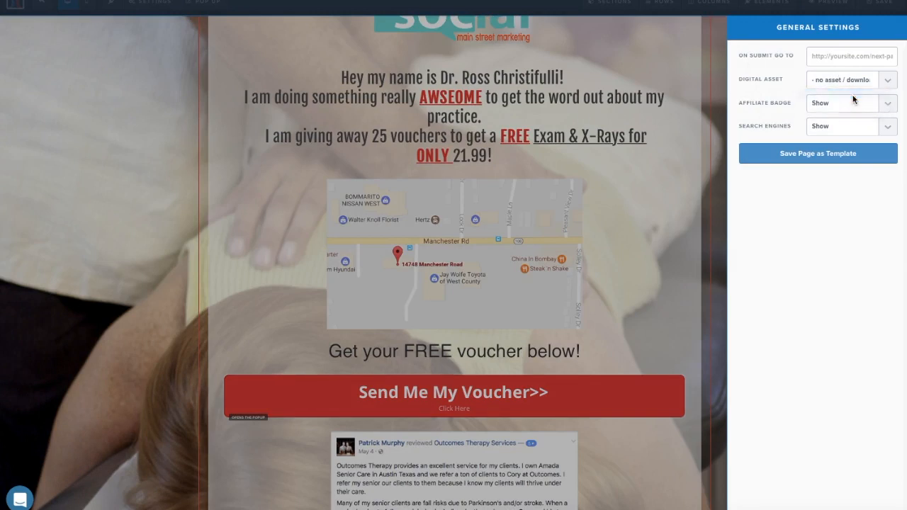
click(818, 156)
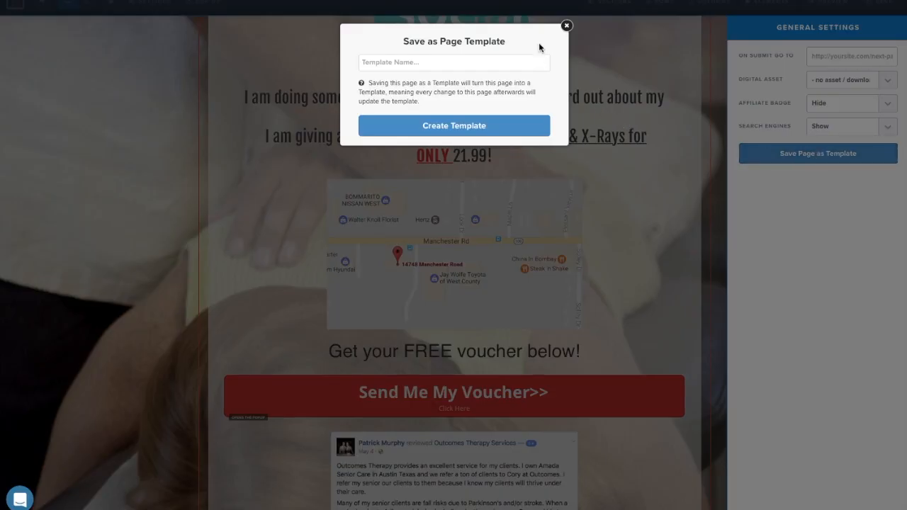
click(567, 26)
click(724, 40)
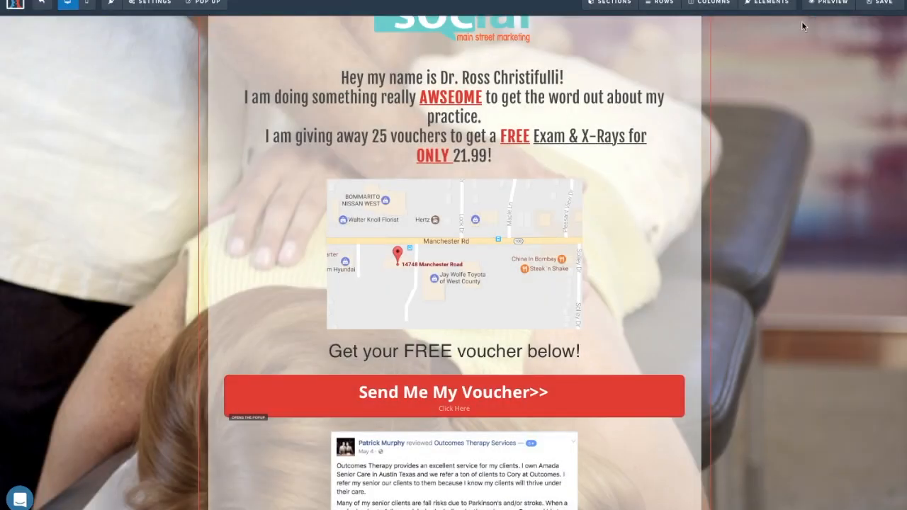
click(876, 7)
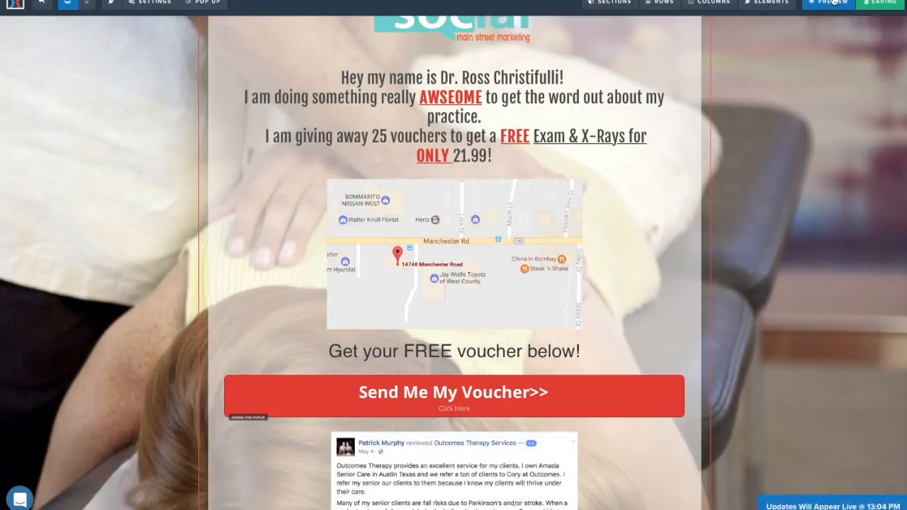
click(833, 3)
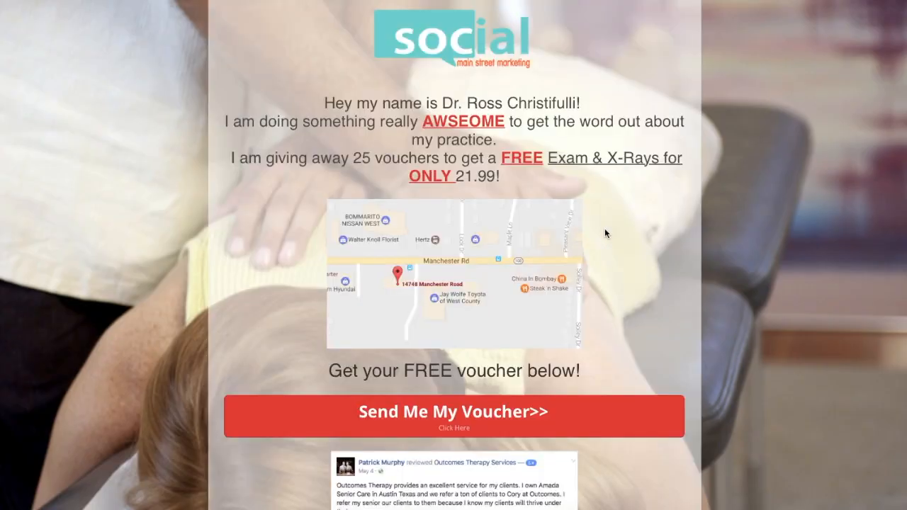
scroll(605, 226, down, 2)
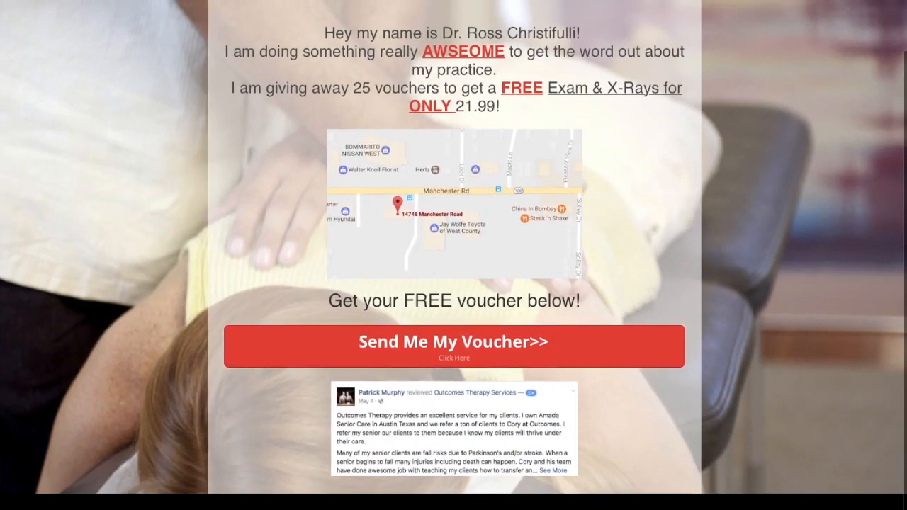
scroll(591, 350, up, 2)
scroll(591, 348, down, 2)
scroll(589, 351, up, 2)
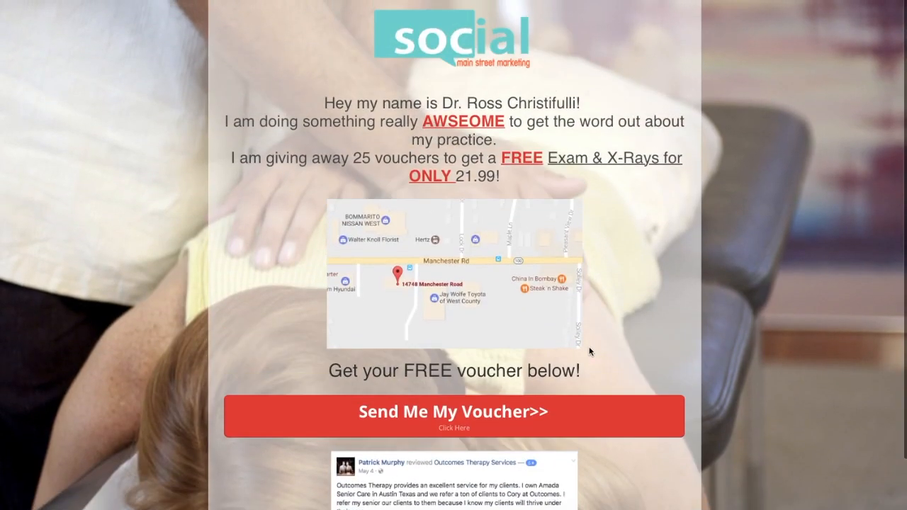
scroll(459, 316, down, 1)
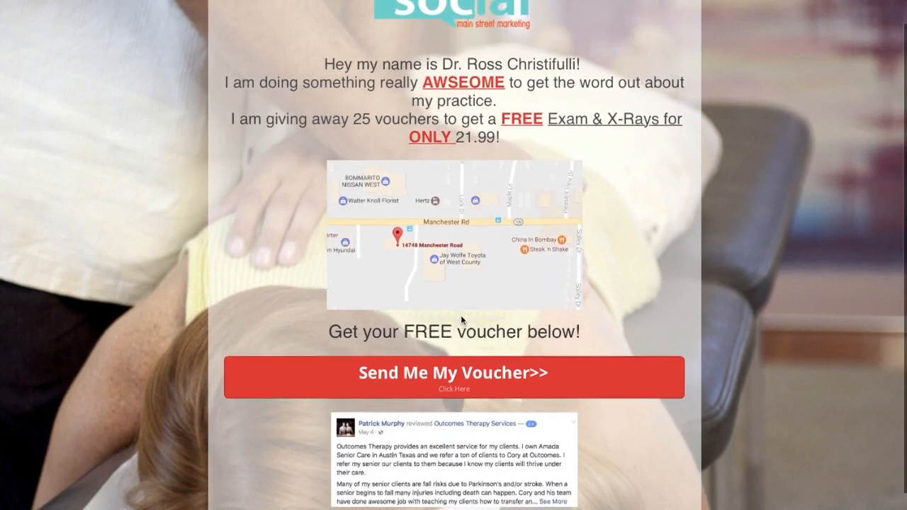
scroll(460, 315, up, 1)
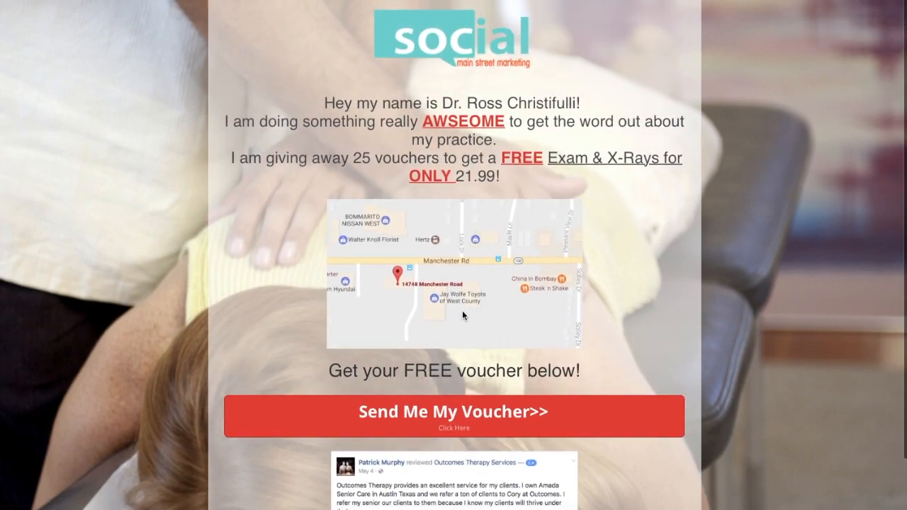
scroll(560, 260, down, 2)
scroll(560, 260, up, 2)
scroll(560, 260, down, 1)
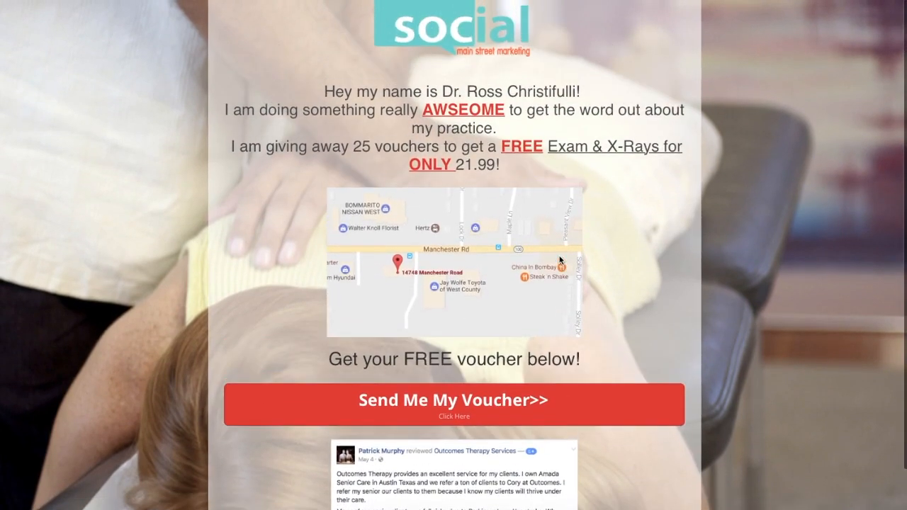
click(470, 402)
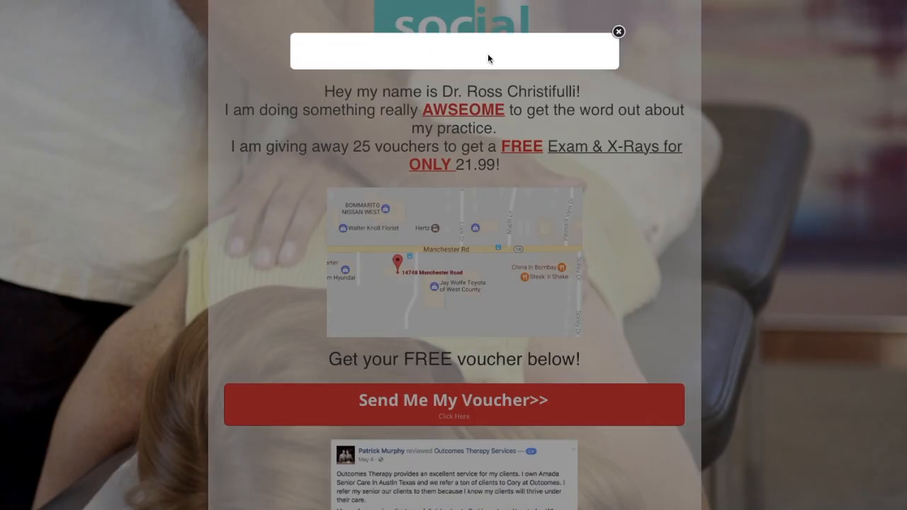
click(618, 32)
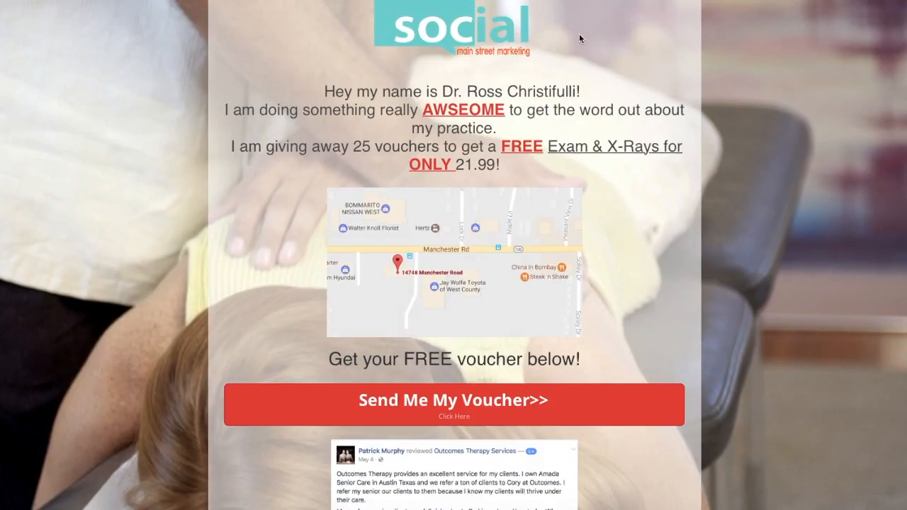